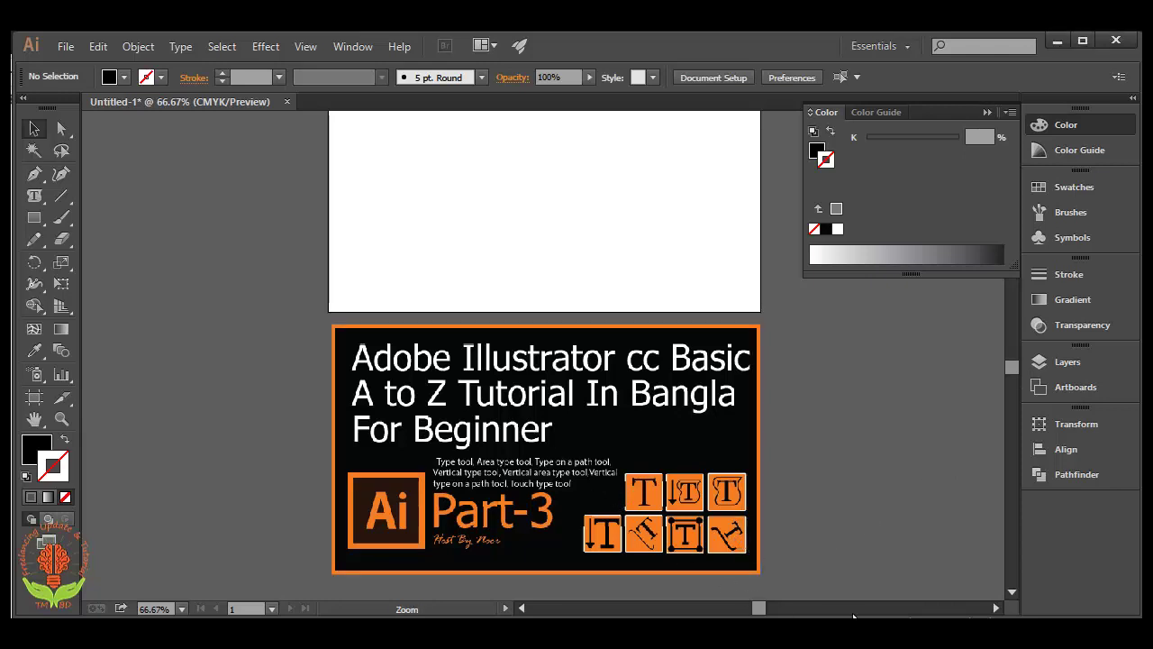
Zoom into the title artwork's lower right, pan around, zoom out, then zoom in on the blank artboard.
key("ctrl+space")
left_click_drag(440, 449, 805, 561)
key("space")
left_click_drag(450, 373, 571, 387)
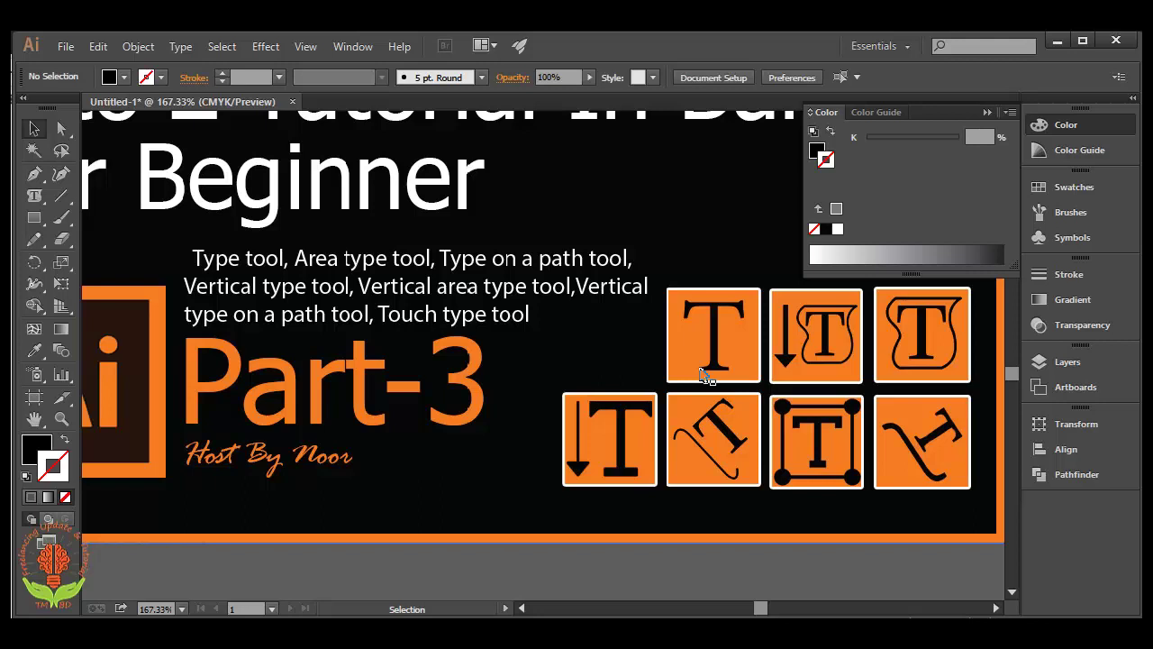
key("ctrl+minus")
key("ctrl+minus")
key("ctrl+minus")
key("ctrl+minus")
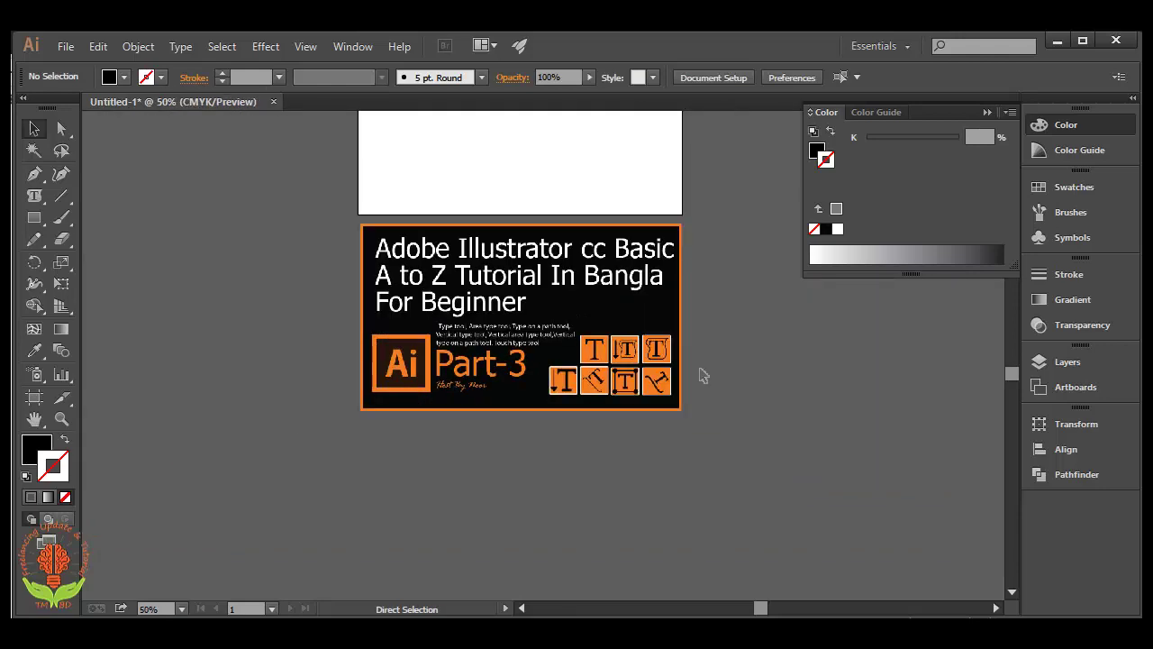
scroll(694, 373, "up", 5)
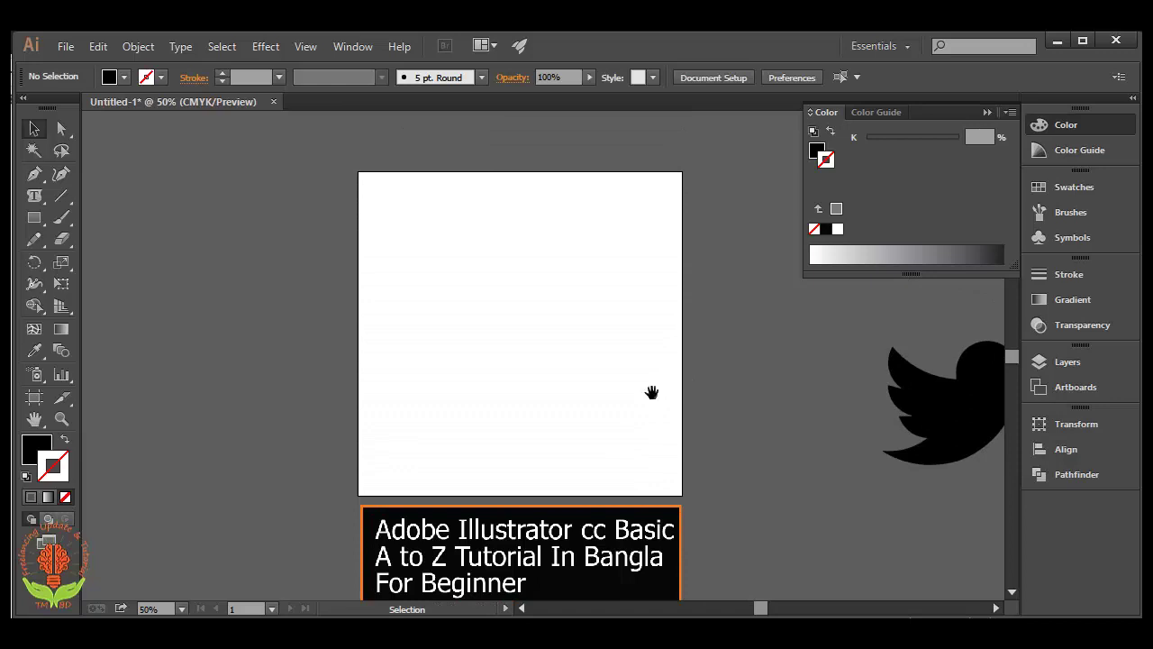
left_click_drag(657, 391, 649, 366)
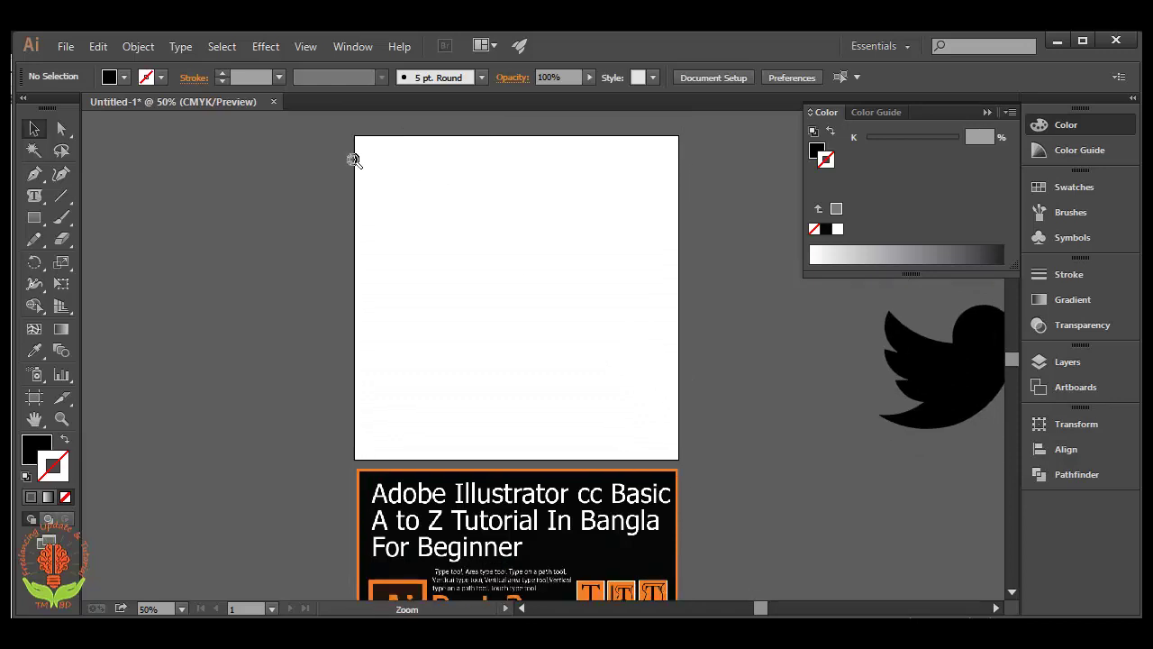
left_click_drag(353, 136, 685, 389)
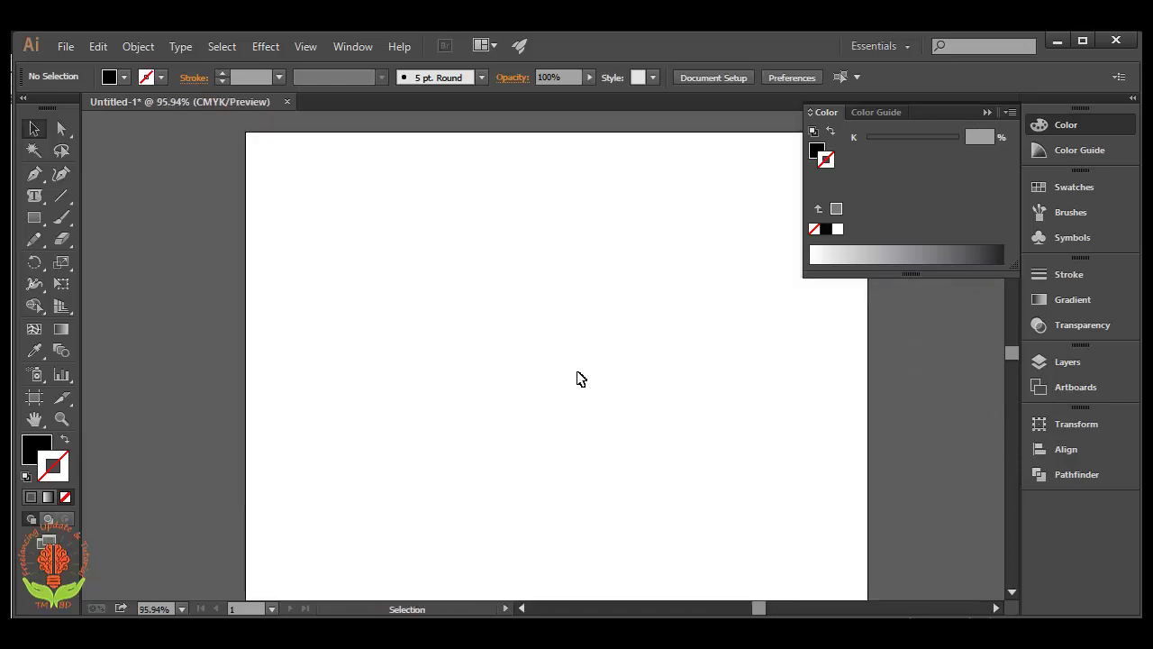
scroll(580, 379, "up", 2)
Draw an area text frame on the artboard and paste two Lorem Ipsum paragraphs into it.
left_click(35, 195)
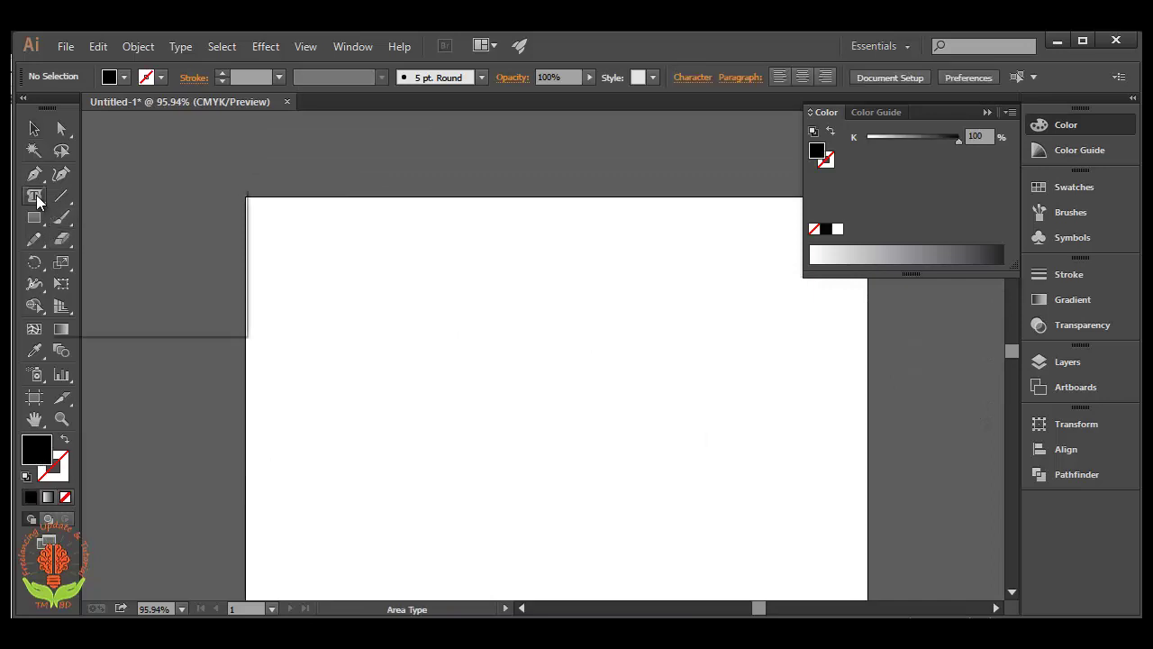
left_click(86, 199)
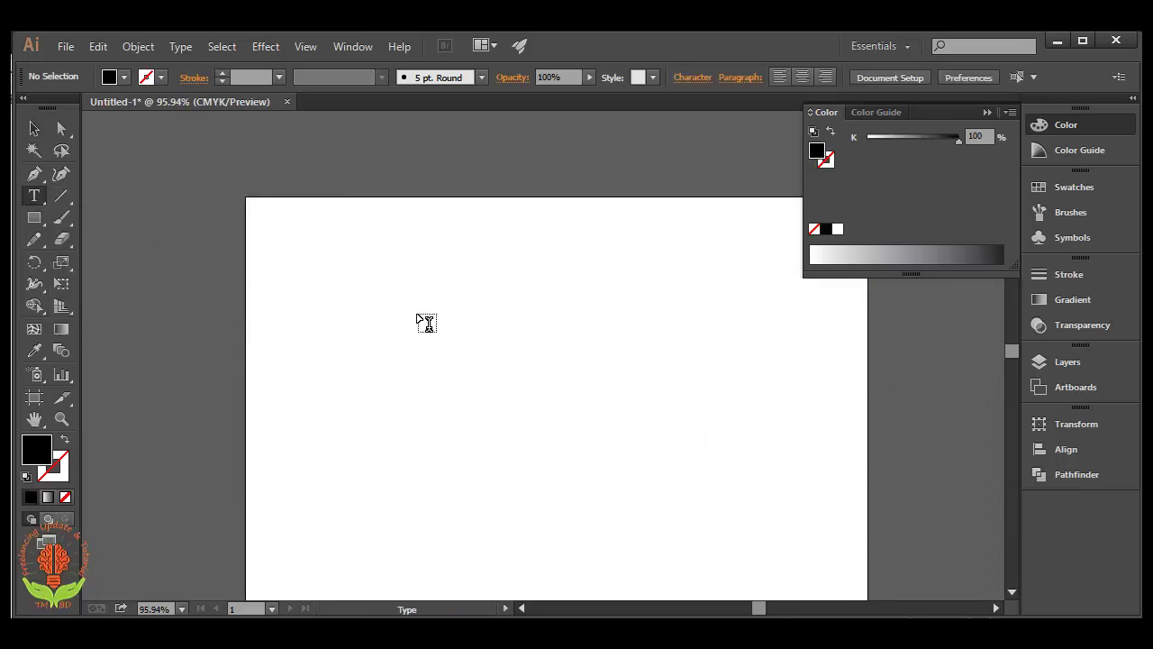
left_click_drag(330, 265, 781, 464)
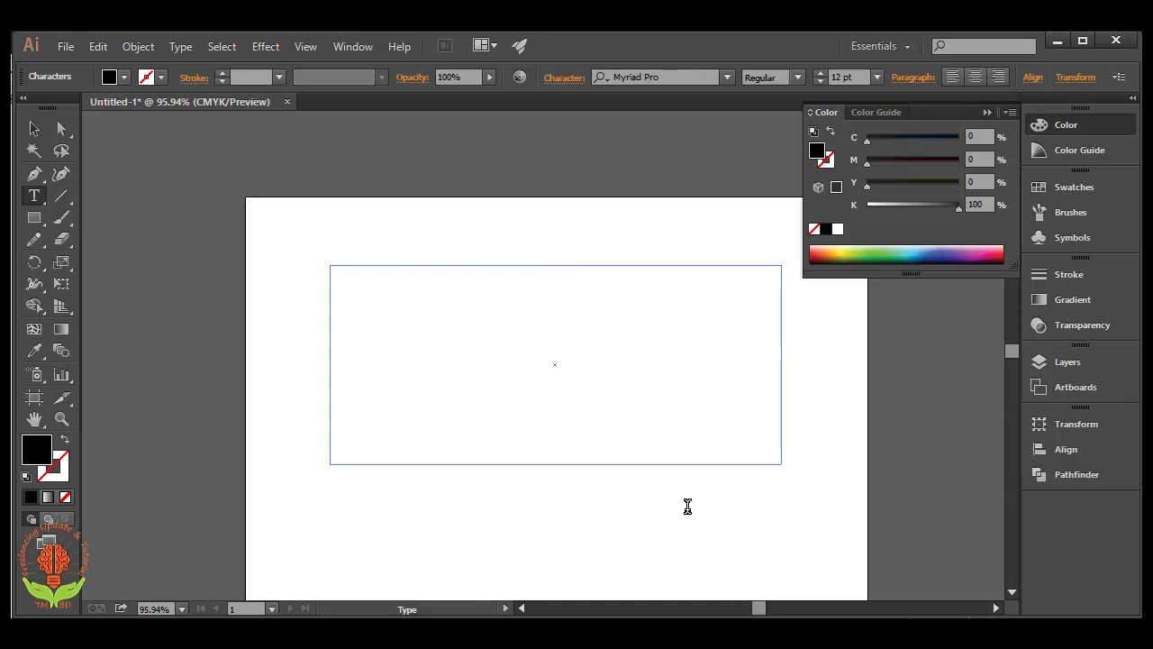
type("is simply dummy text of the printing and typesetting industry. Lorem Ipsum has been the industry's standard dummy text ever since the 1500s, when an unknown printer took a galley of type and scrambled it to make a type specimen book. It has survived not only five centuries, but also the leap into electronic typesetting, remaining essentially unchanged. It was popularised in the 1960s with the release of Letraset sheets containing Lorem Ipsum passages, and more recently with desktop publishing software like Aldus PageMaker including versions of Lorem Ipsum. It is a long established fact that a reader will be distracted by the readable content of a page when looking at its layout. The point of using Lorem Ipsum is that it has a more-or-less normal distribution of letters, as opposed to using 'Content here, content here', making it look like readable English. Many desktop publishing packages and web page editors now use Lorem Ipsum as their default model text, and a search for 'lorem ipsum' will uncover many web sites still in their infancy. Various versions have evolved over the years, sometimes by accident, sometimes on purpose (injected humour and the like).")
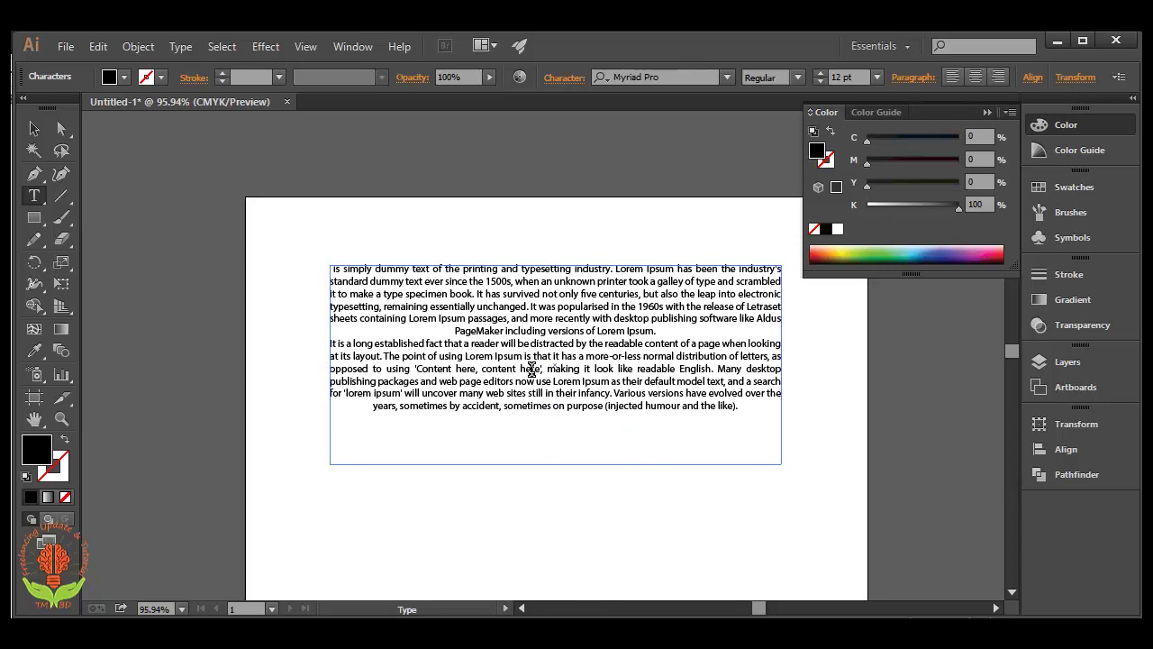
Make the text frame narrower and taller so all the text fits, and move it to the upper left.
left_click(36, 130)
scroll(469, 492, "down", 2)
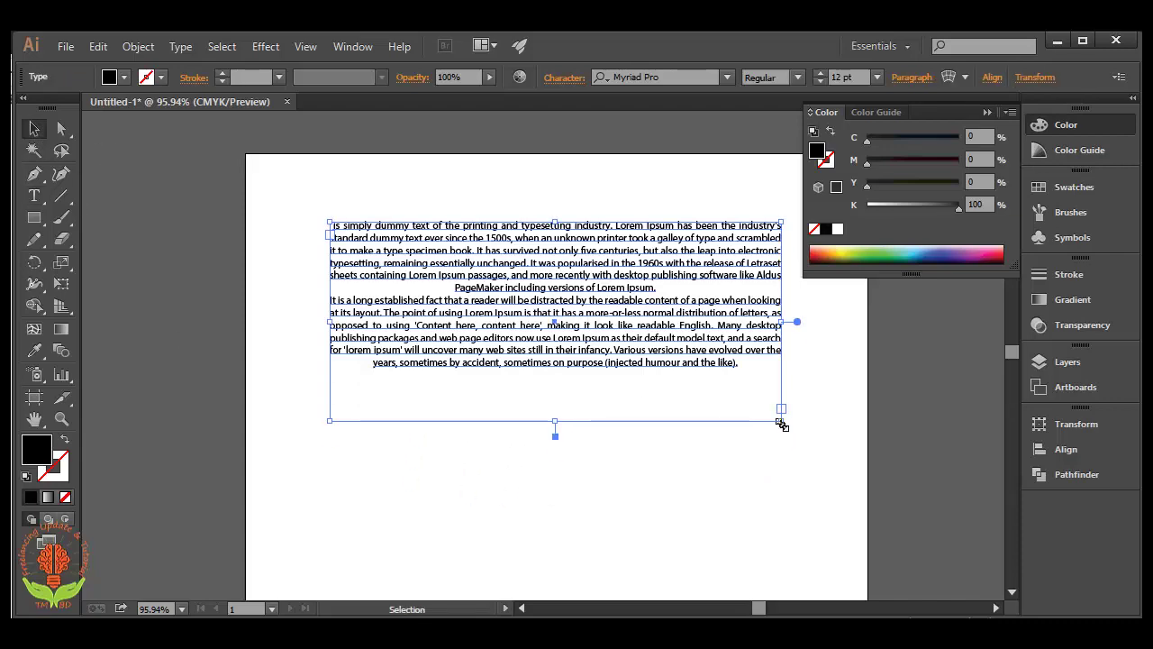
left_click_drag(781, 420, 512, 589)
scroll(559, 523, "down", 7)
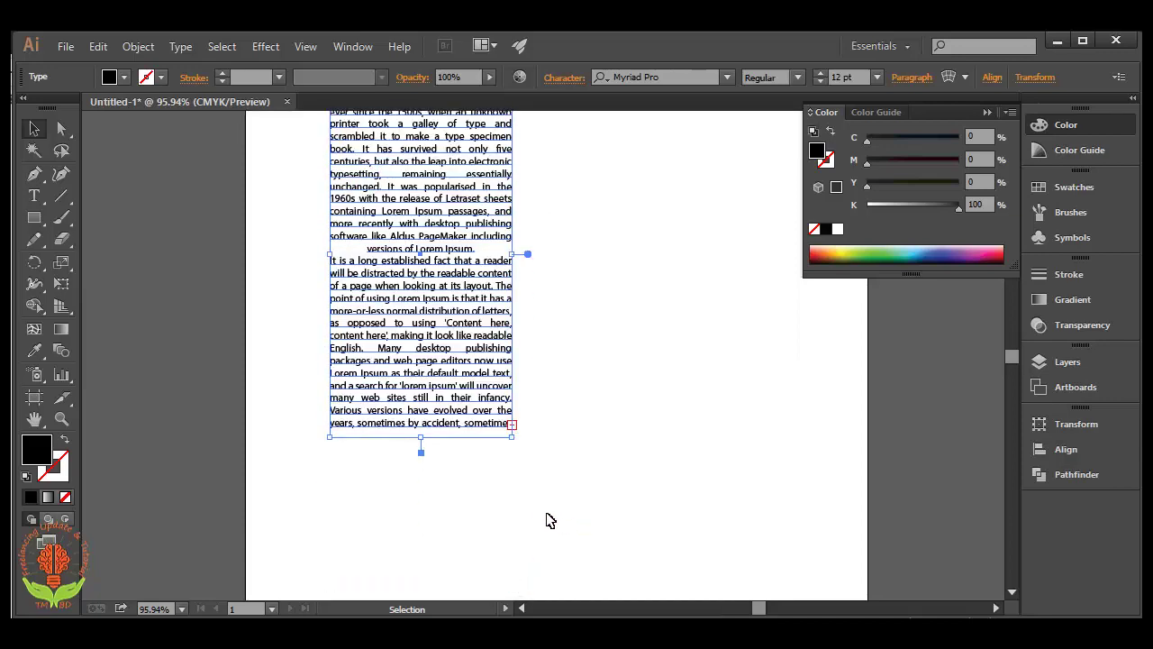
left_click_drag(505, 442, 519, 482)
left_click(590, 531)
scroll(691, 489, "up", 7)
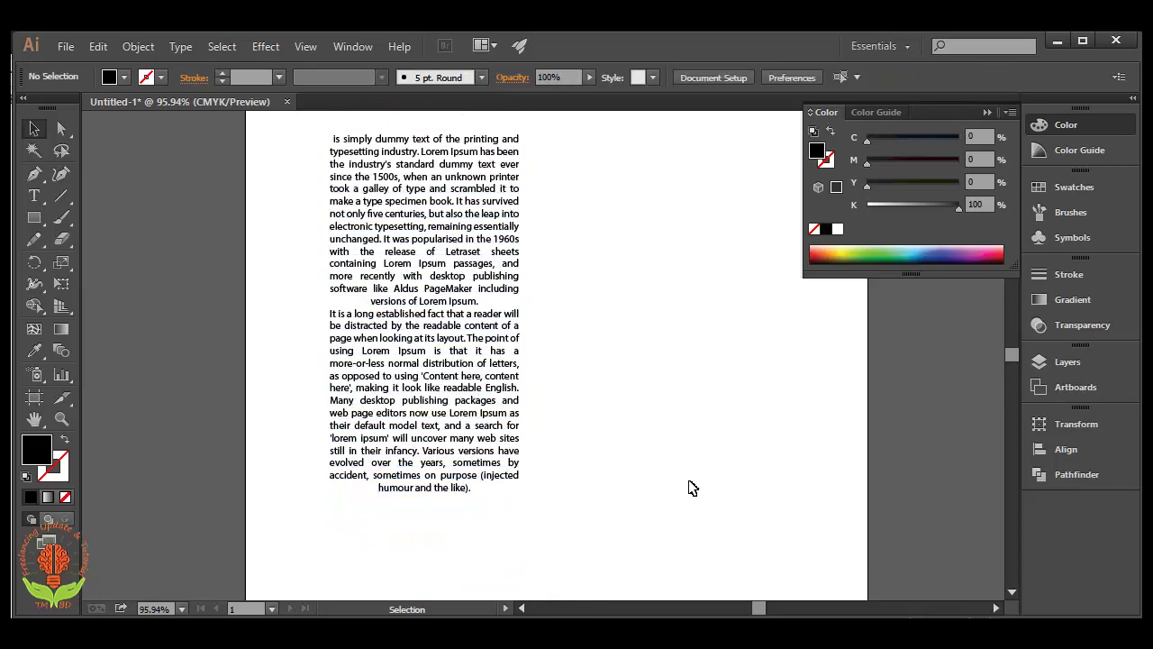
left_click_drag(331, 223, 256, 174)
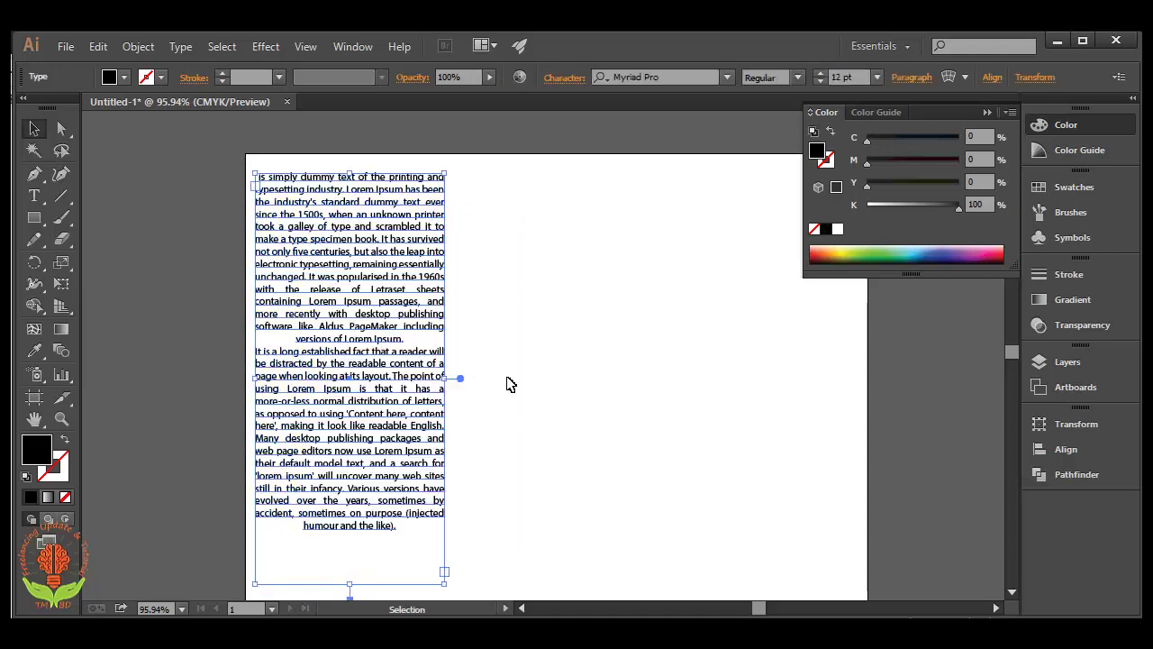
left_click(634, 467)
scroll(572, 470, "down", 2)
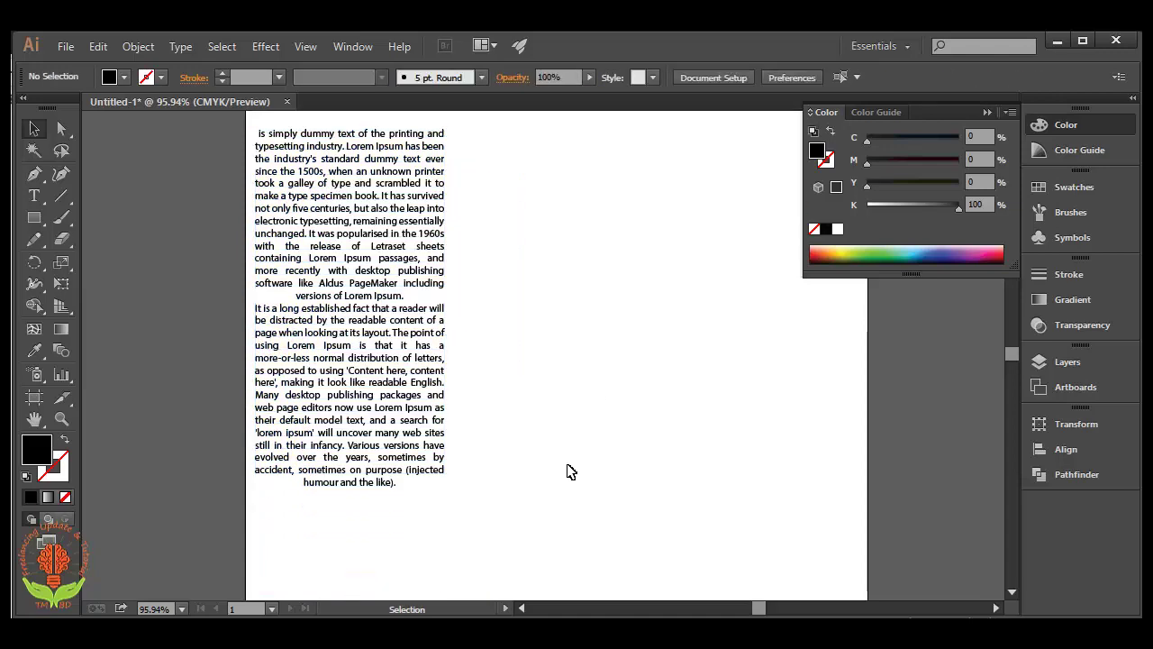
Type a scrap point text 'jjkos', then delete it and the Lorem Ipsum text frame.
left_click(36, 200)
left_click(493, 216)
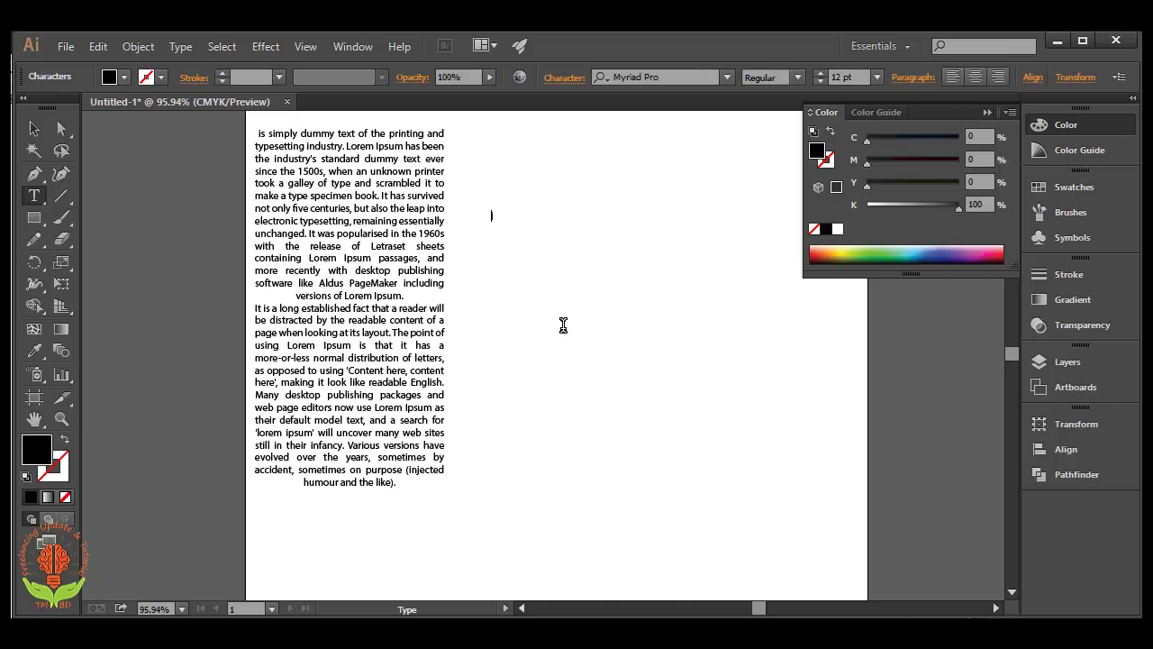
type("jjkossmkrijr")
left_click(34, 128)
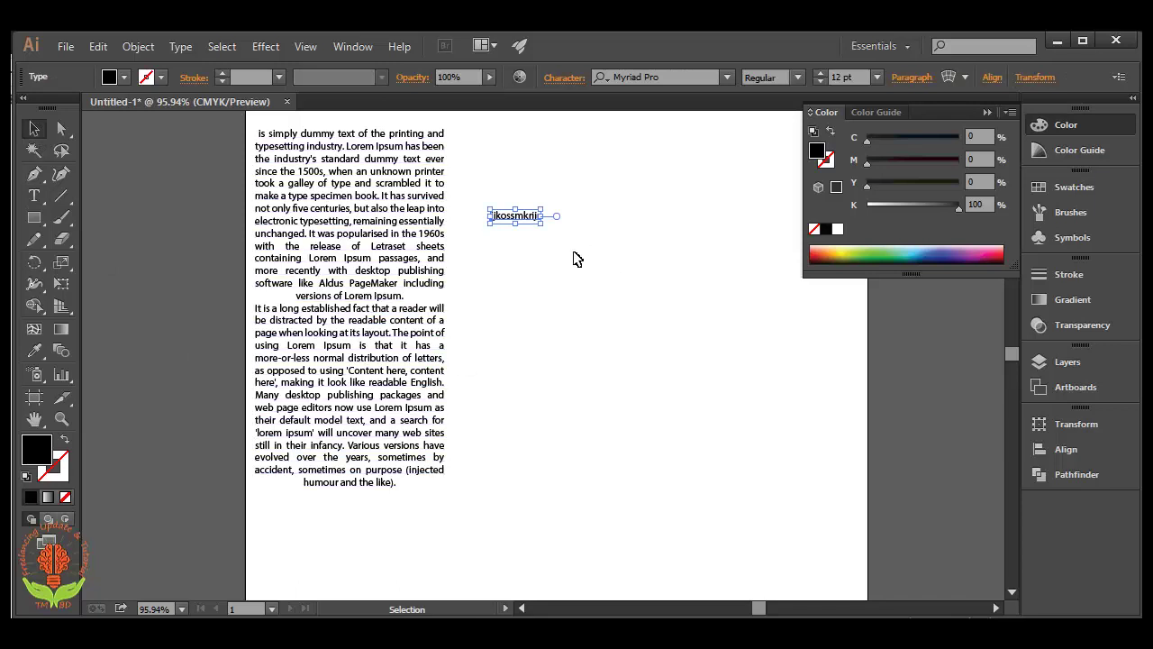
key("Delete")
left_click_drag(372, 246, 370, 224)
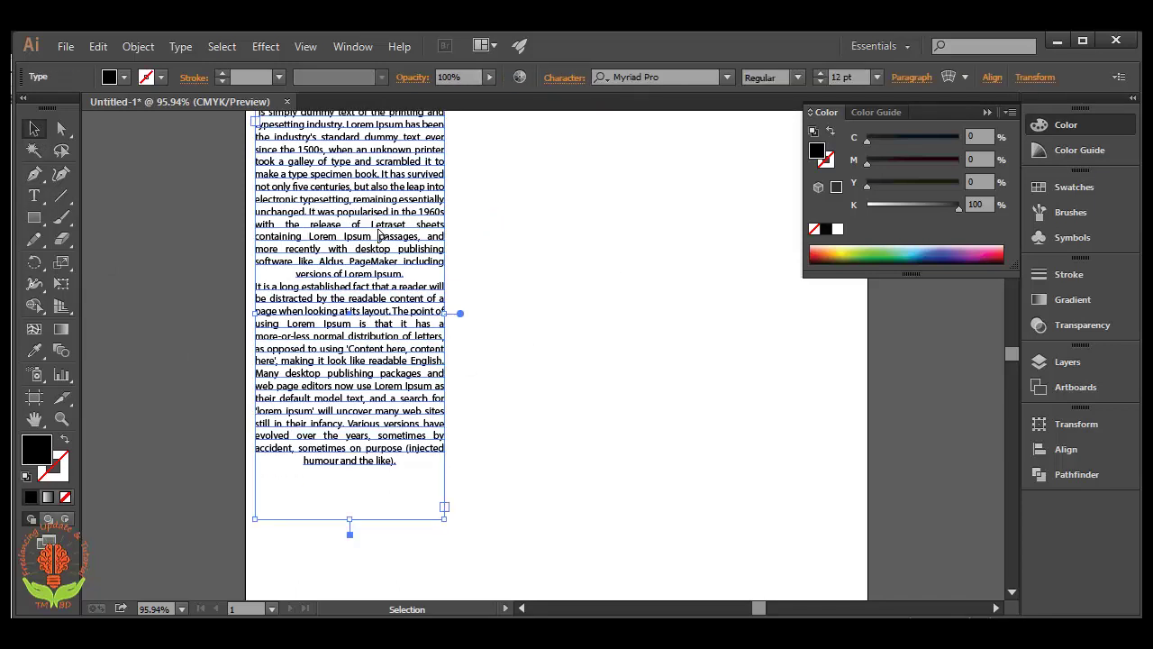
key("Delete")
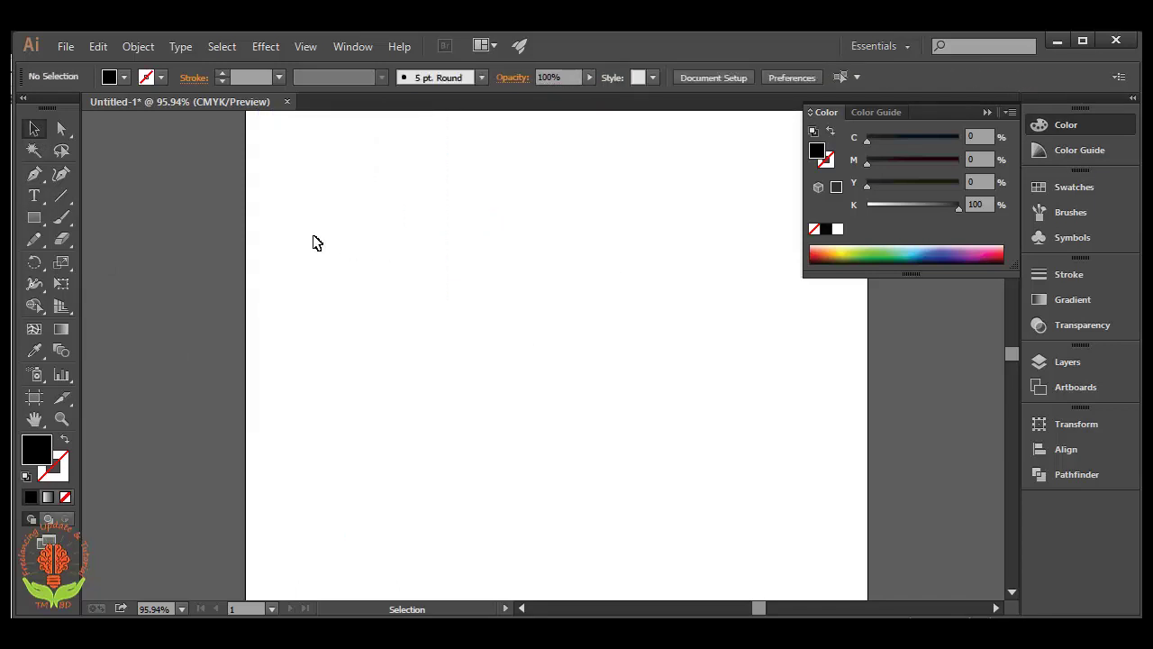
left_click(45, 199)
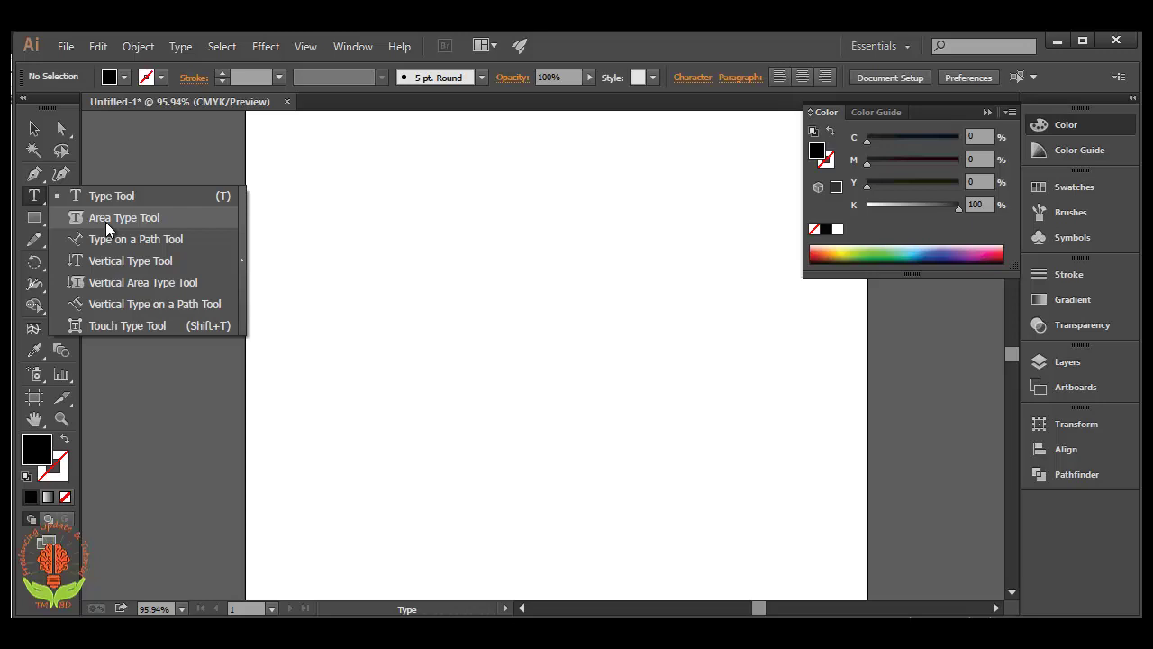
left_click(106, 219)
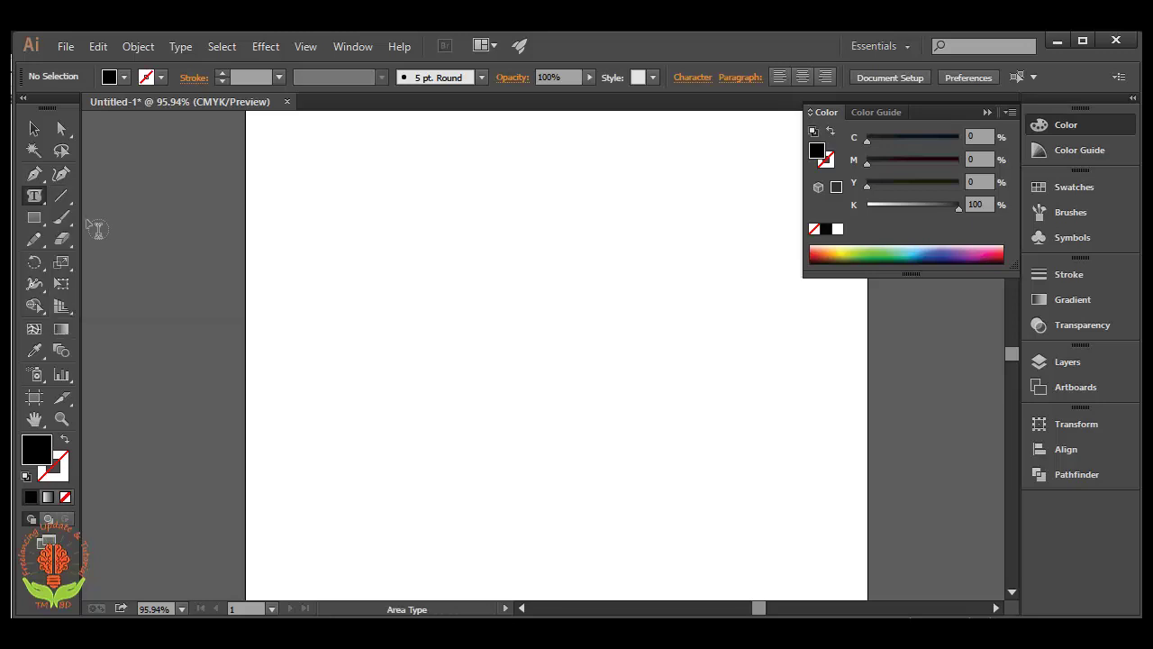
left_click(34, 129)
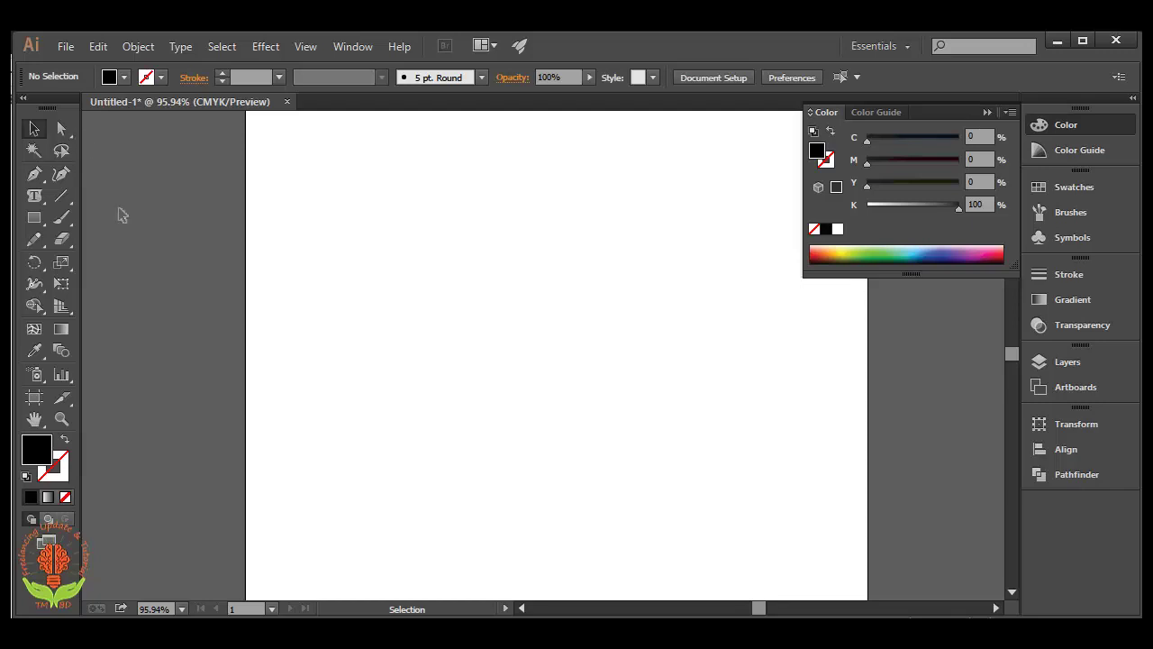
scroll(188, 252, "up", 1)
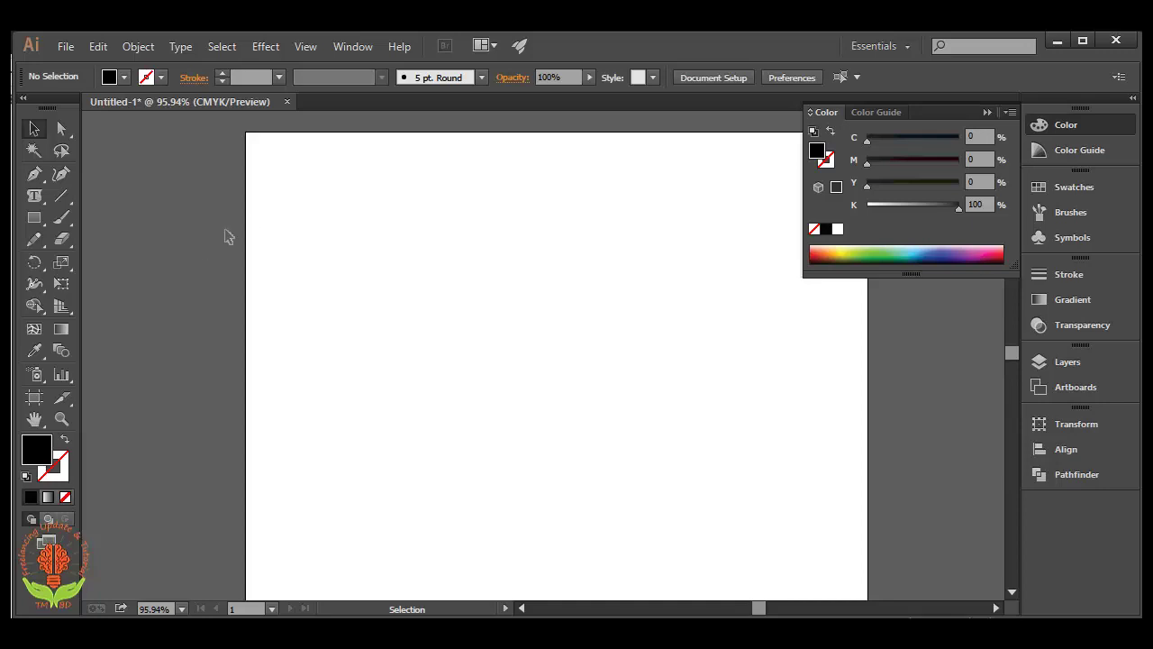
Draw a black circle with the Ellipse tool and move it down and right on the artboard.
left_click(34, 218)
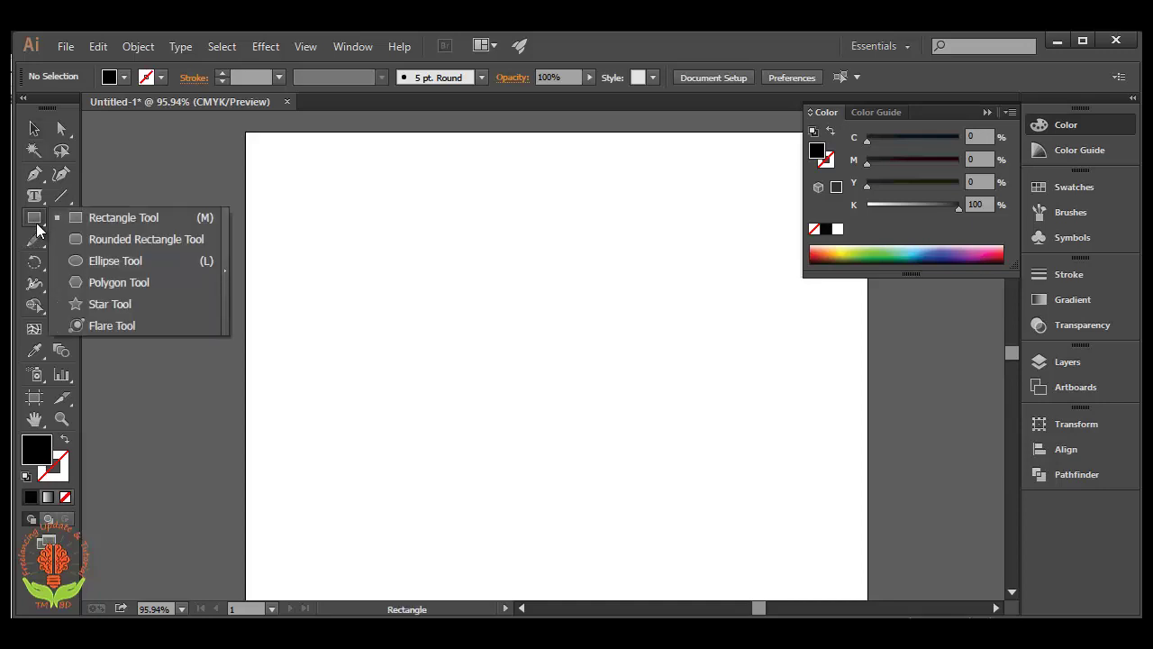
left_click_drag(74, 232, 82, 266)
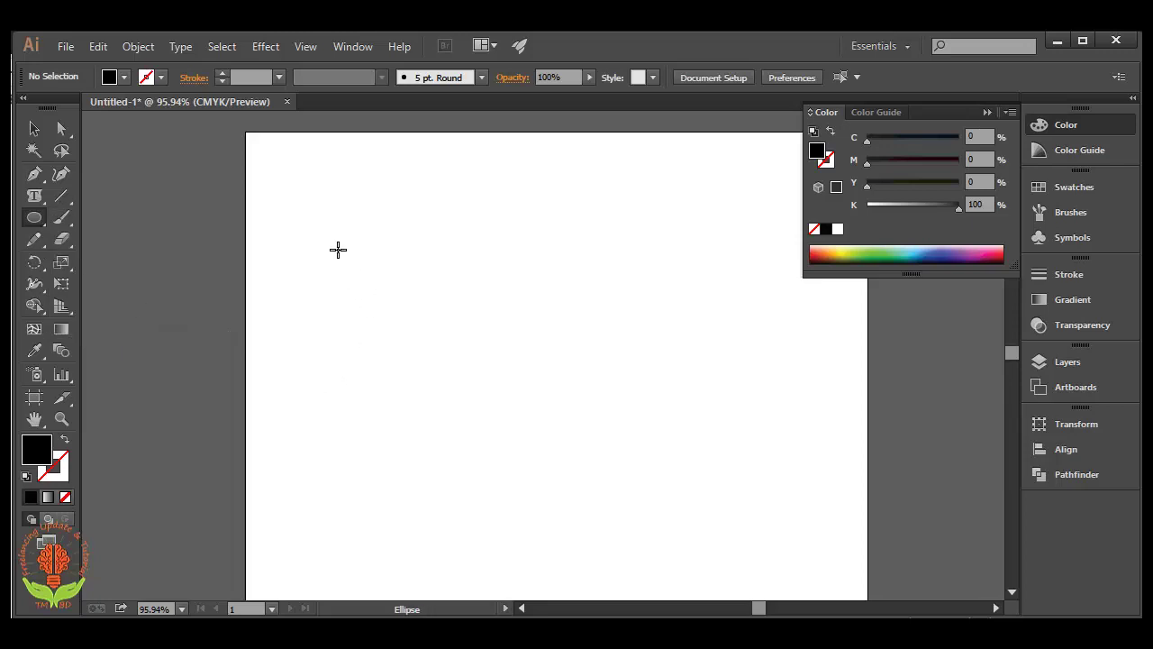
left_click_drag(337, 249, 410, 386)
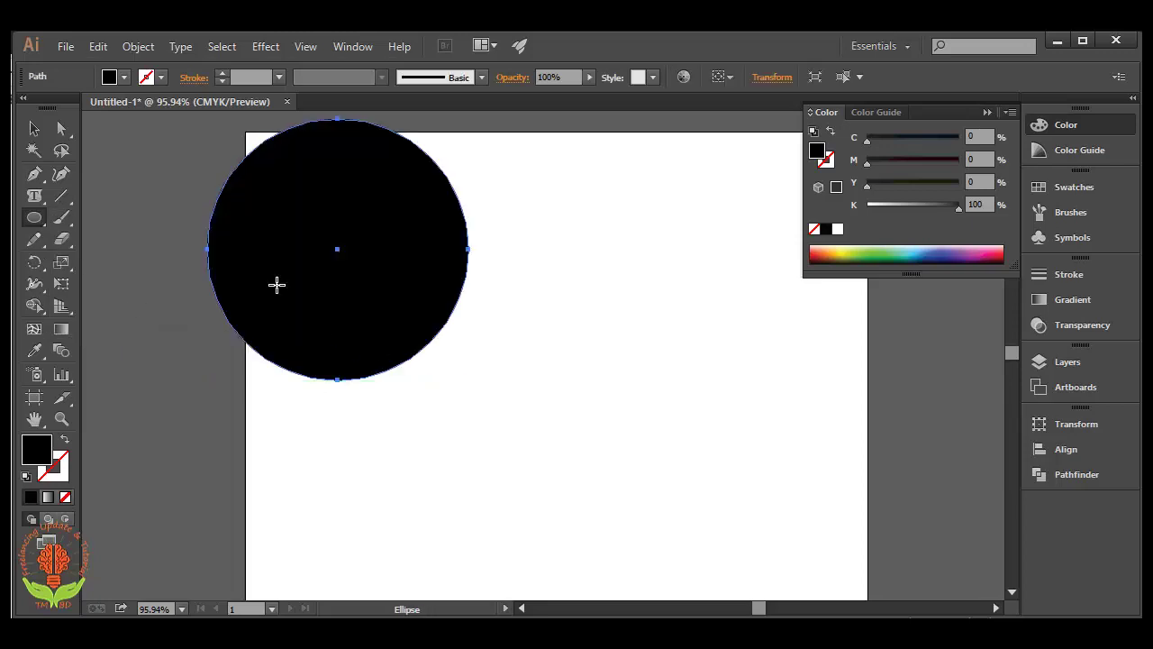
left_click(34, 129)
left_click_drag(331, 287, 446, 349)
left_click(625, 433)
left_click(471, 334)
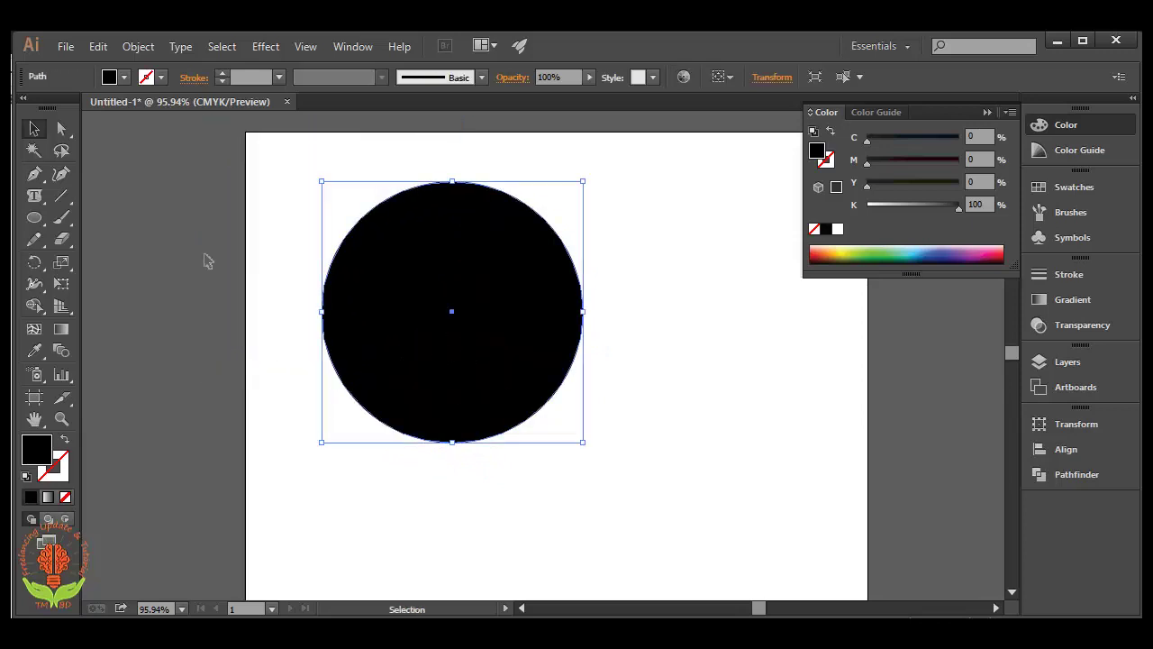
left_click(34, 197)
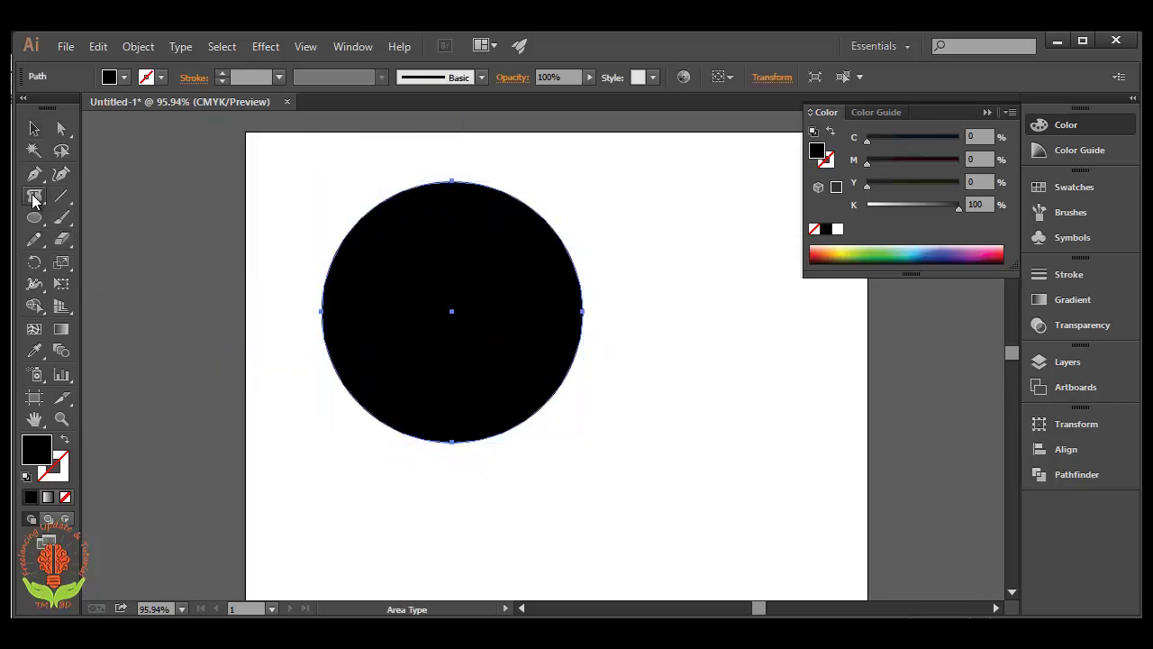
Turn the circle into area type and paste Lorem Ipsum text into it.
left_click(387, 209)
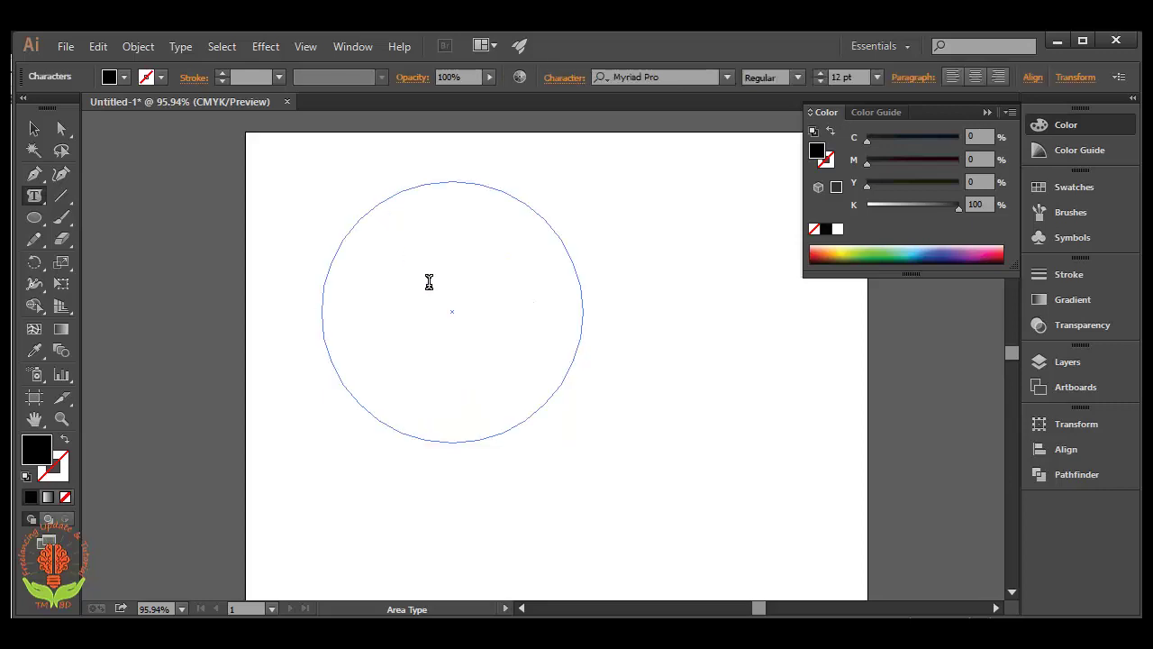
key("Escape")
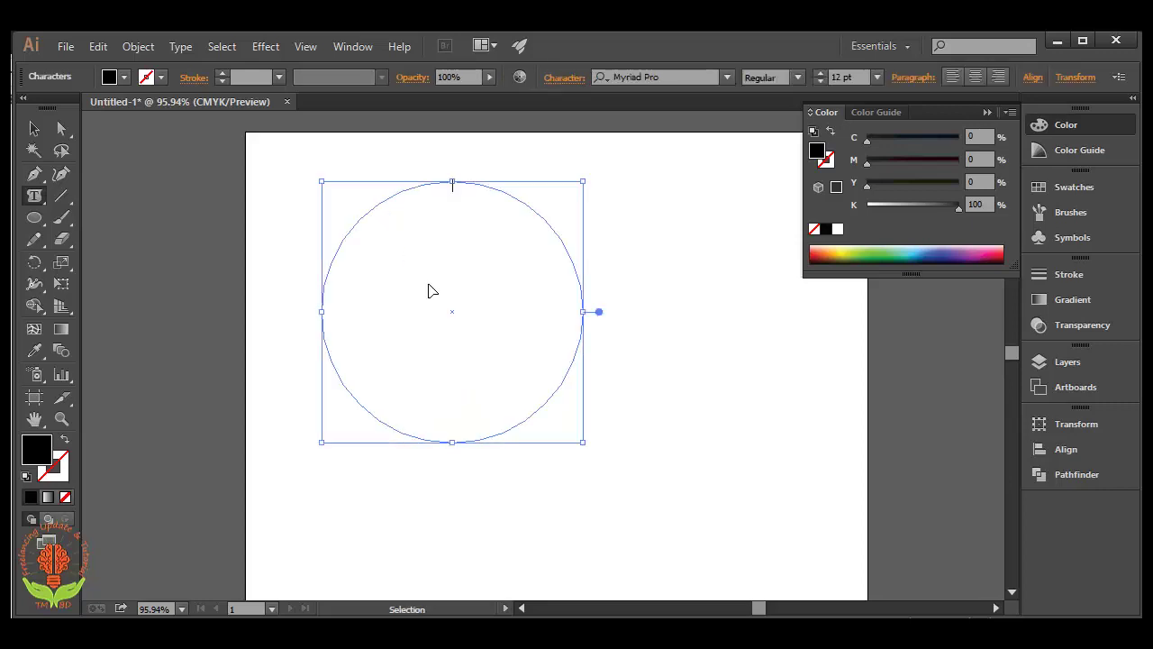
key("ctrl+v")
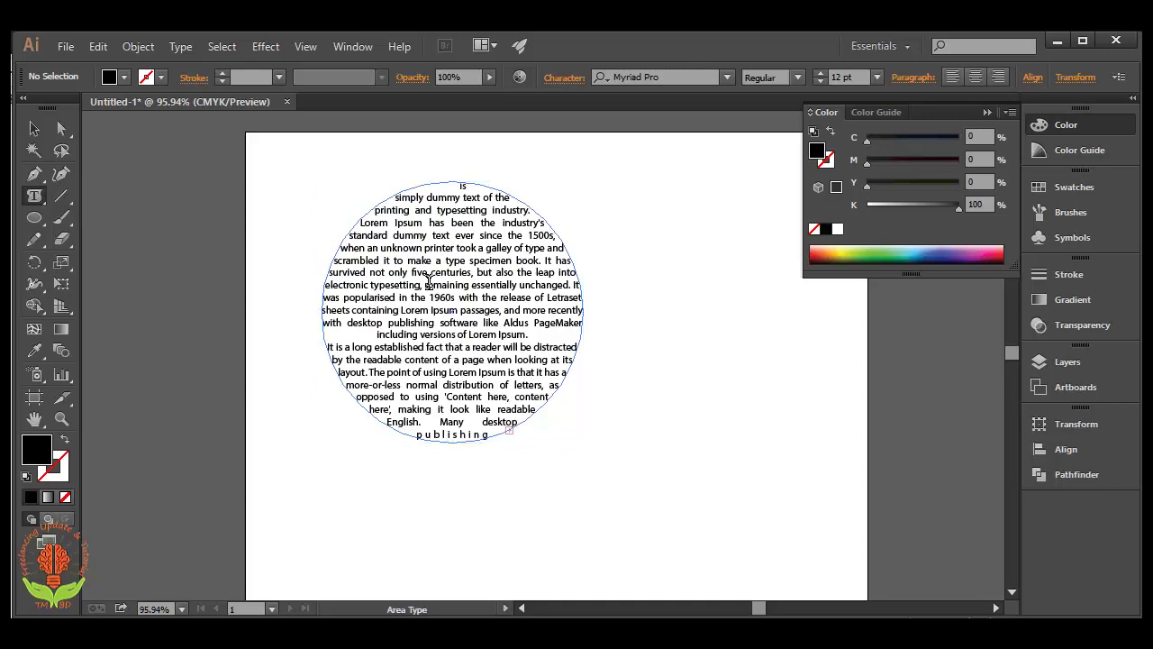
key("Escape")
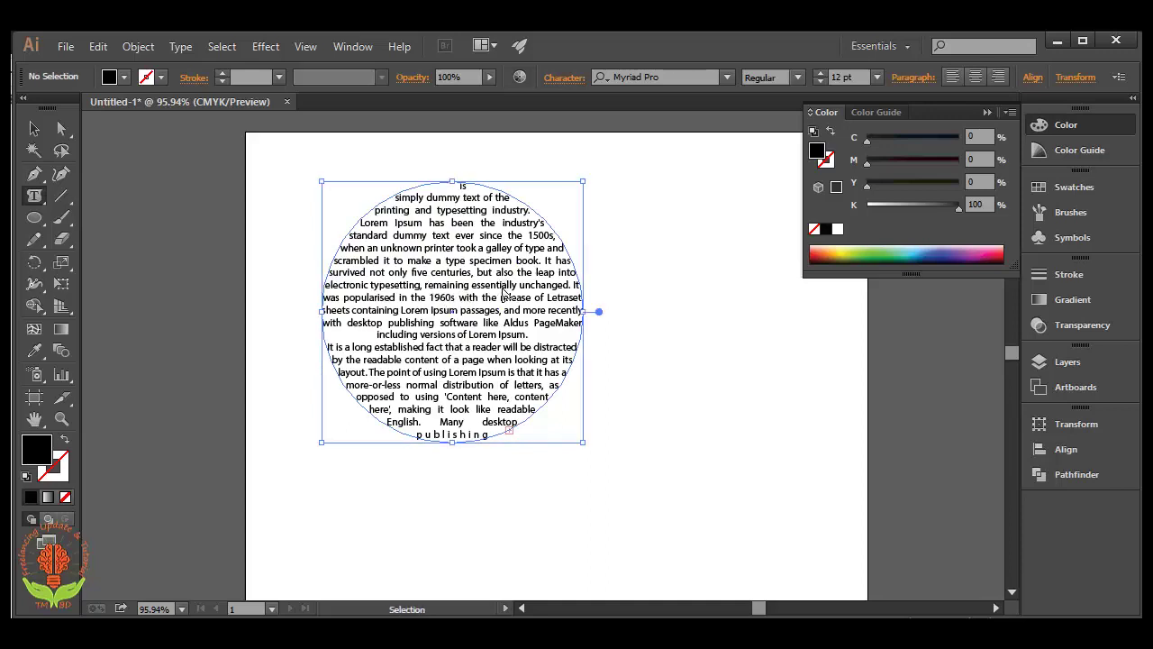
key("ctrl+t")
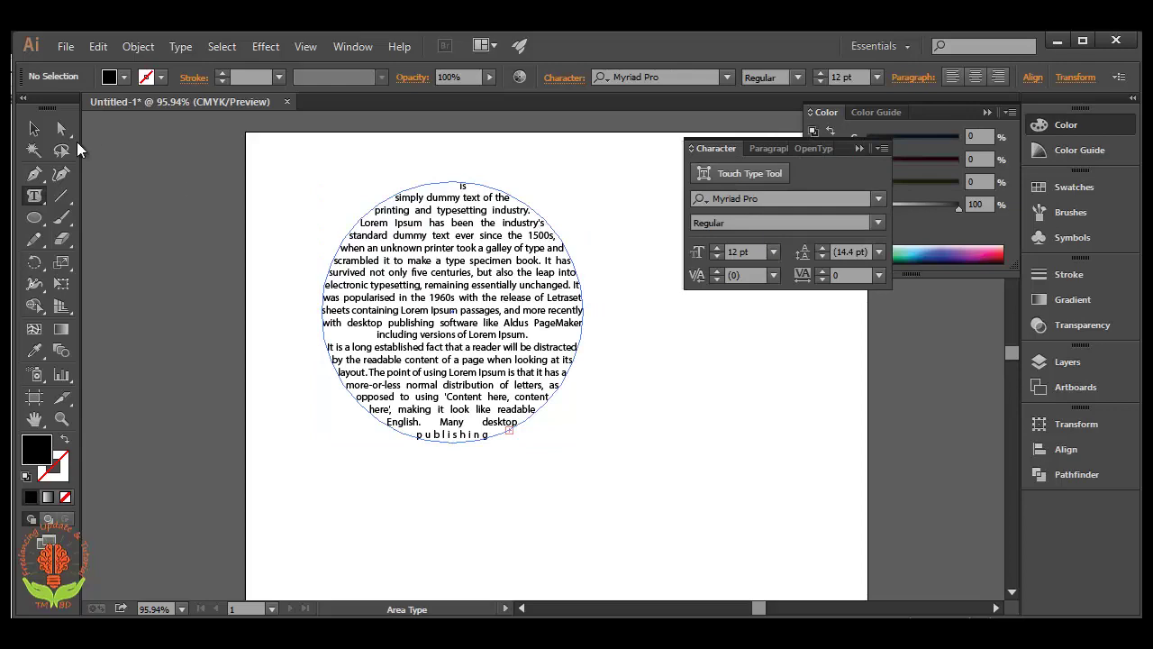
Enlarge the circular text area and move it up and to the left.
left_click(34, 128)
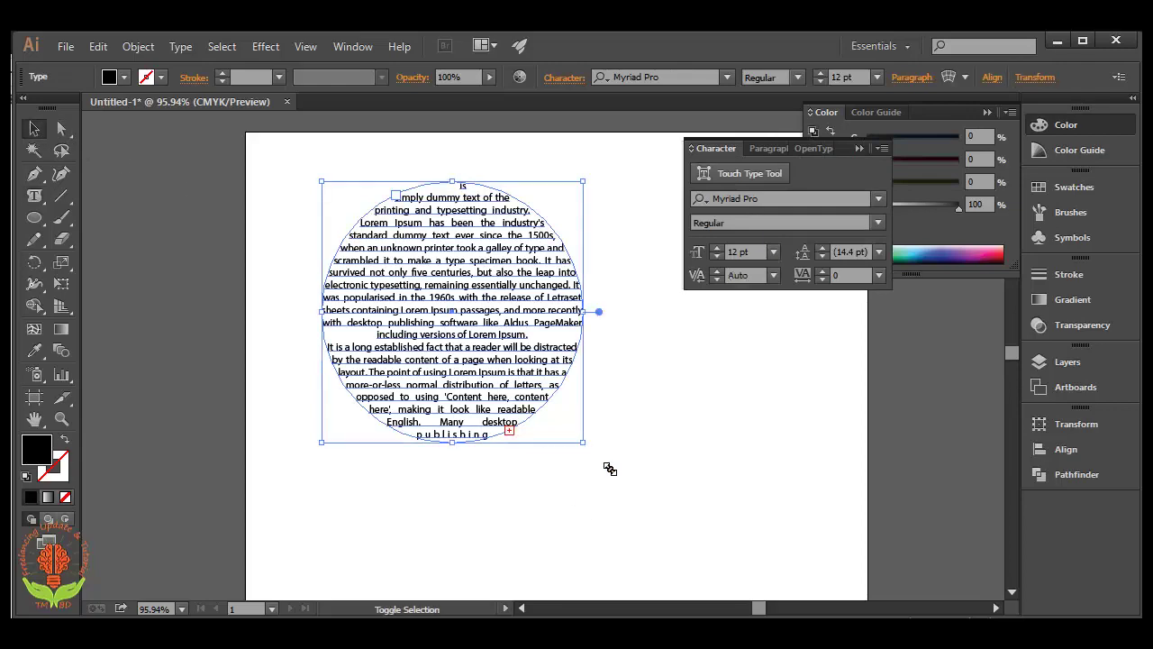
left_click_drag(610, 469, 637, 485)
left_click(700, 502)
left_click(585, 400)
left_click(687, 529)
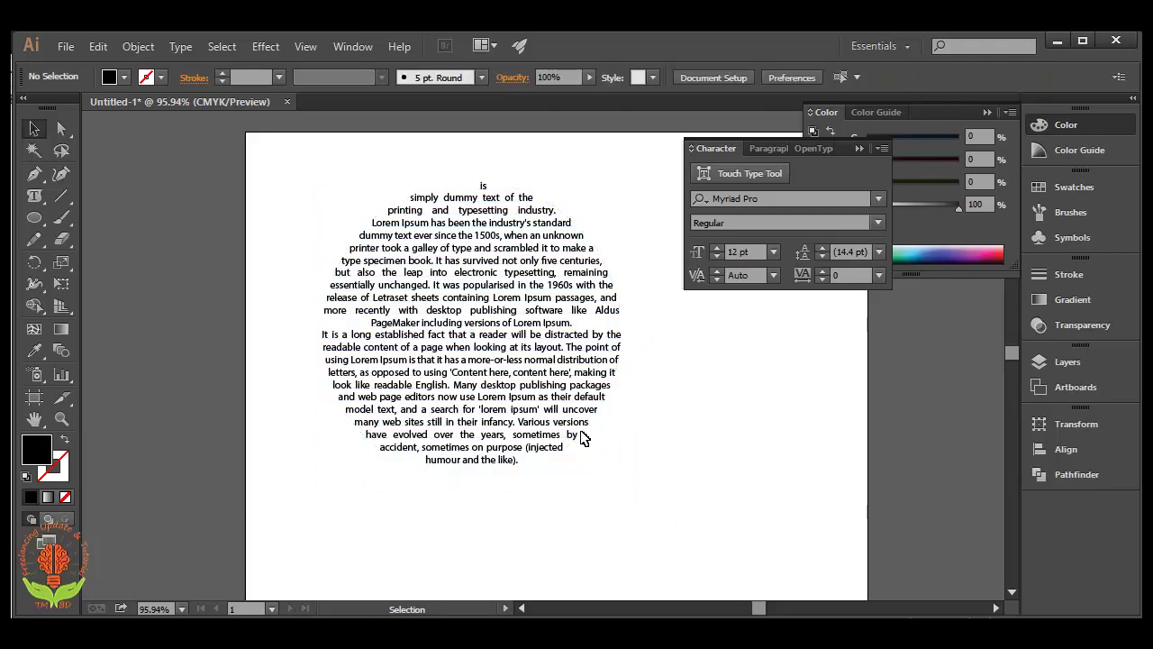
left_click(534, 359)
left_click_drag(533, 359, 468, 320)
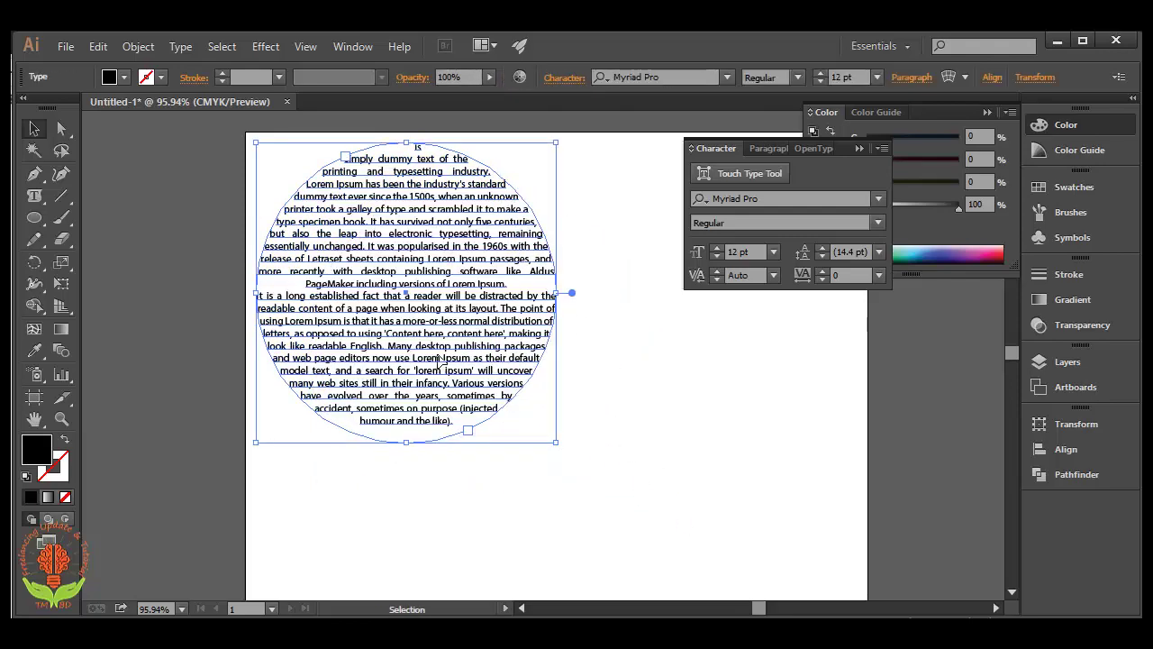
left_click(747, 474)
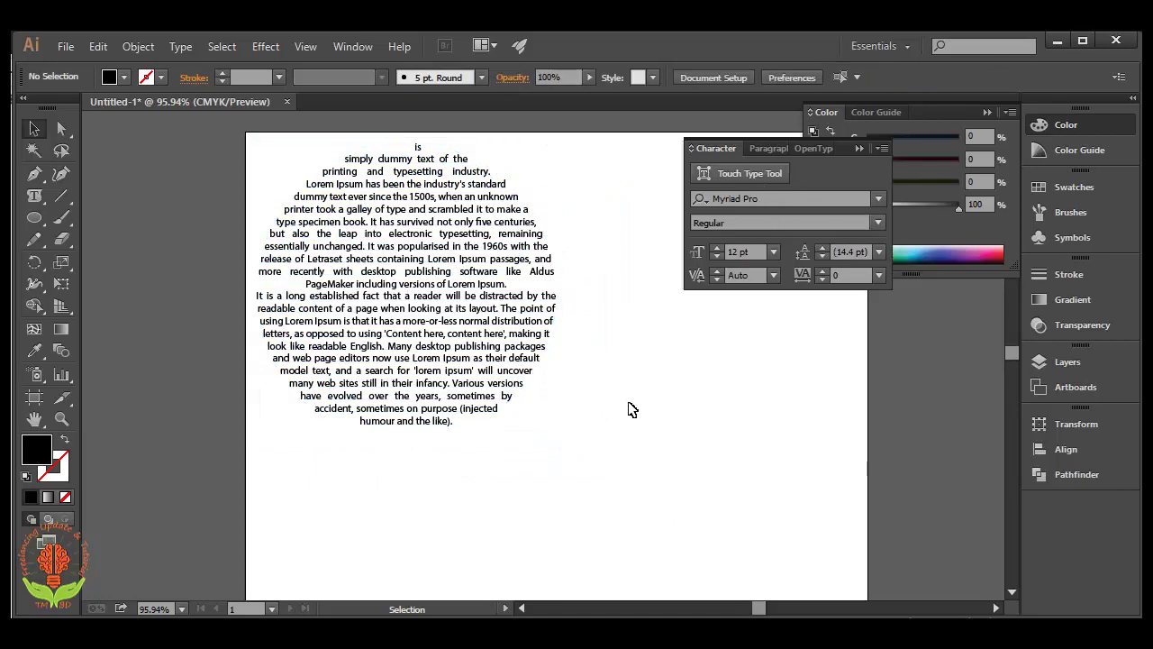
key("space")
left_click_drag(829, 514, 550, 478)
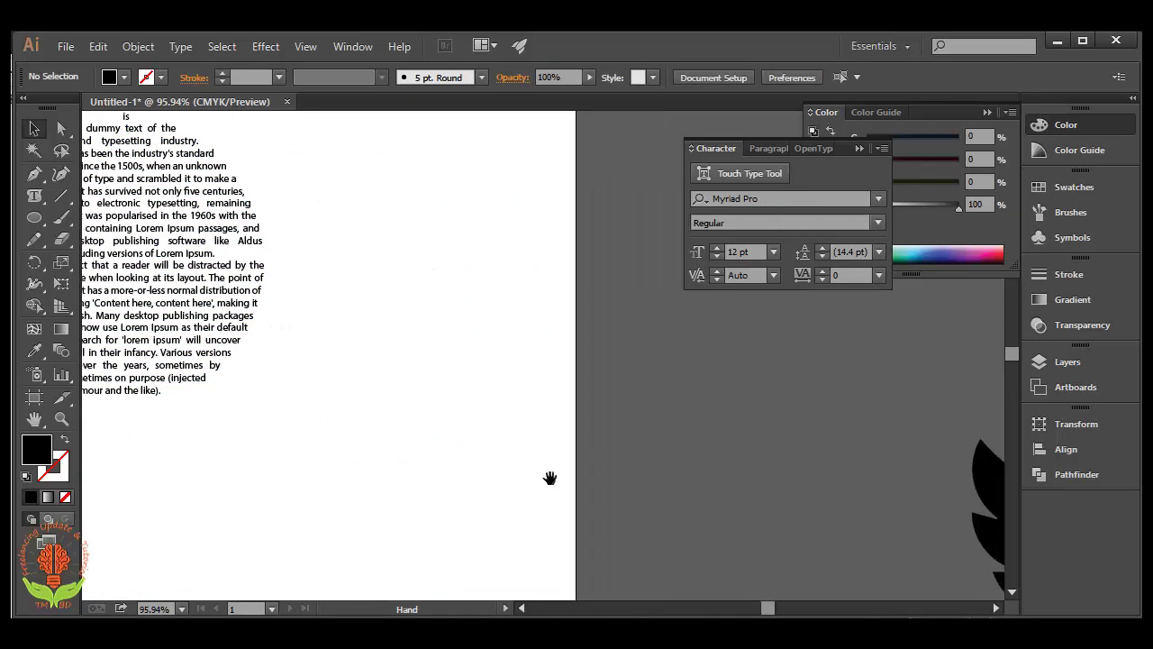
Drag the black bird from the pasteboard onto the artboard, below and right of the circular text.
left_click_drag(998, 486, 299, 409)
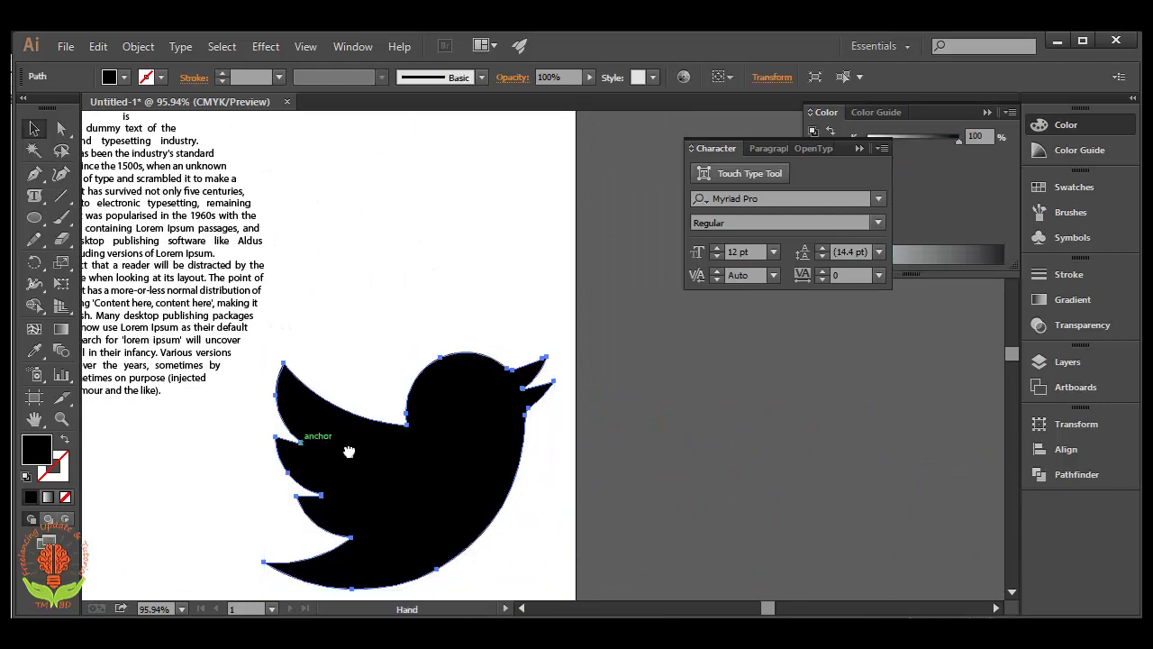
left_click_drag(349, 450, 649, 487)
scroll(664, 496, "down", 2)
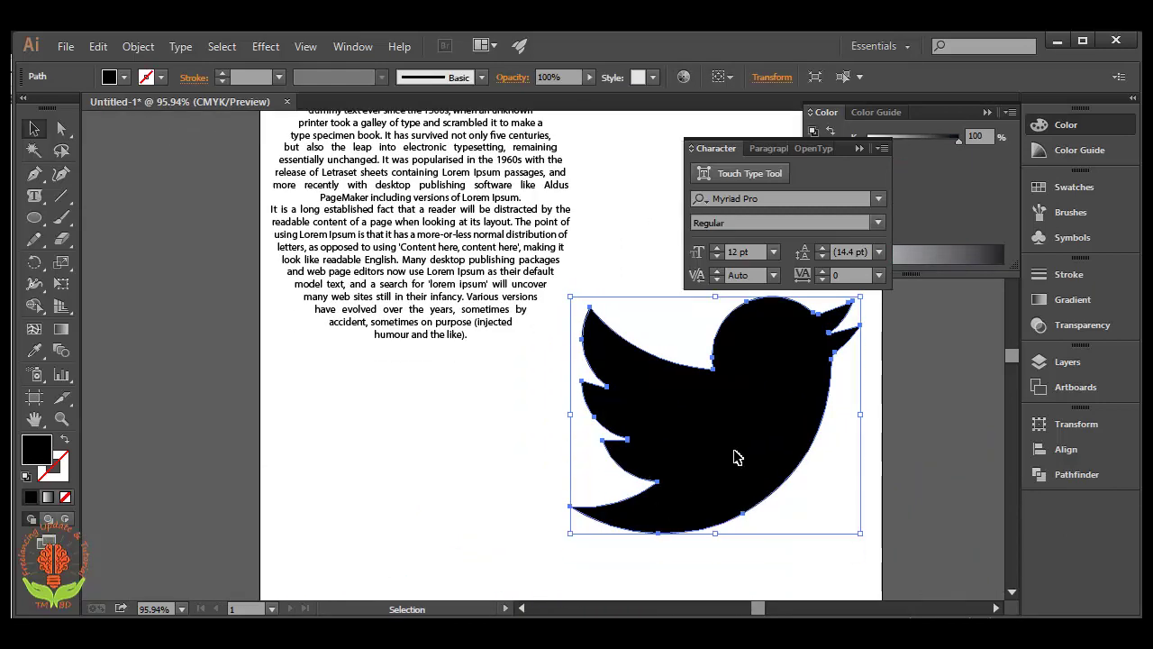
left_click_drag(737, 457, 676, 488)
scroll(678, 494, "up", 1)
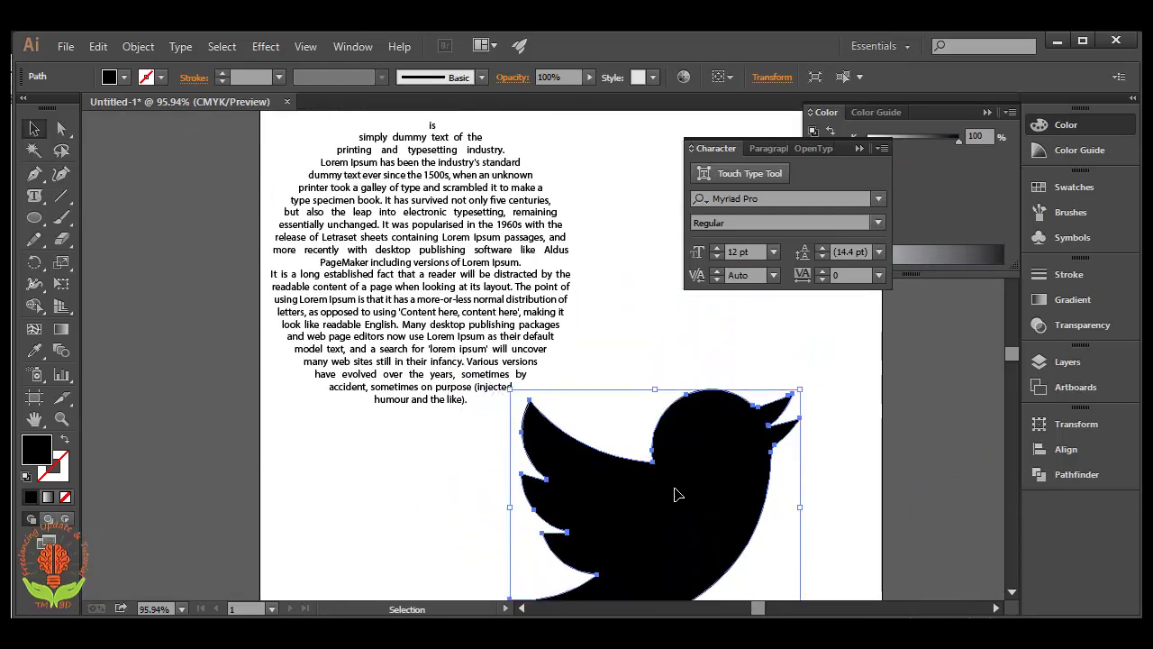
scroll(676, 493, "down", 1)
scroll(712, 505, "up", 1)
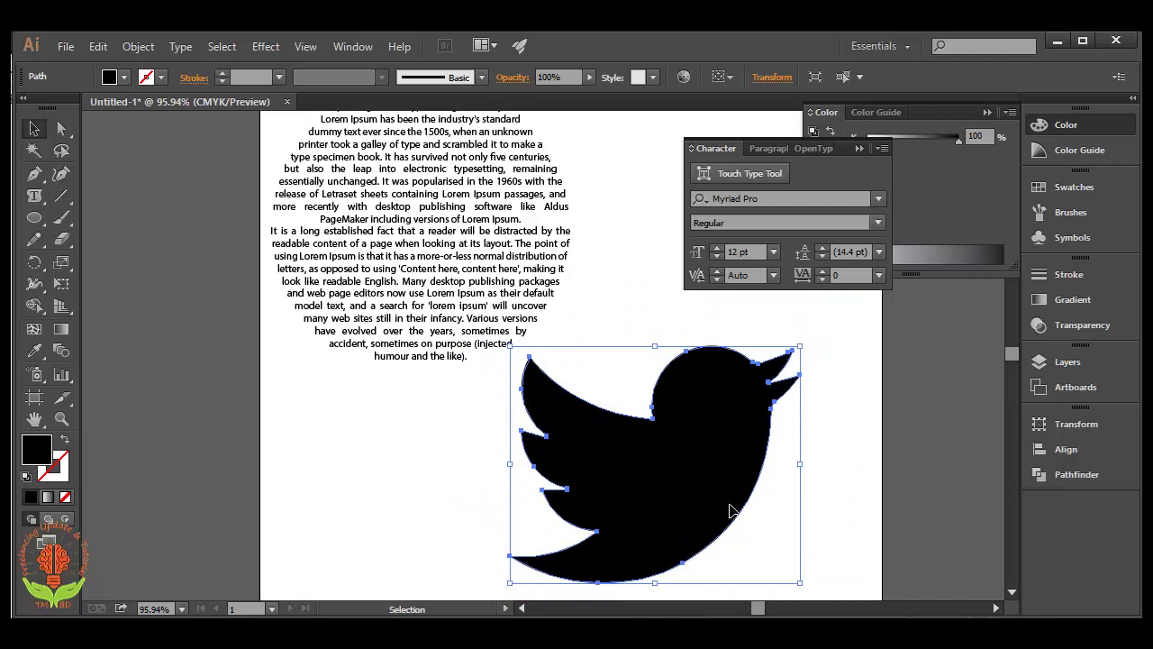
scroll(734, 511, "up", 1)
scroll(696, 493, "down", 1)
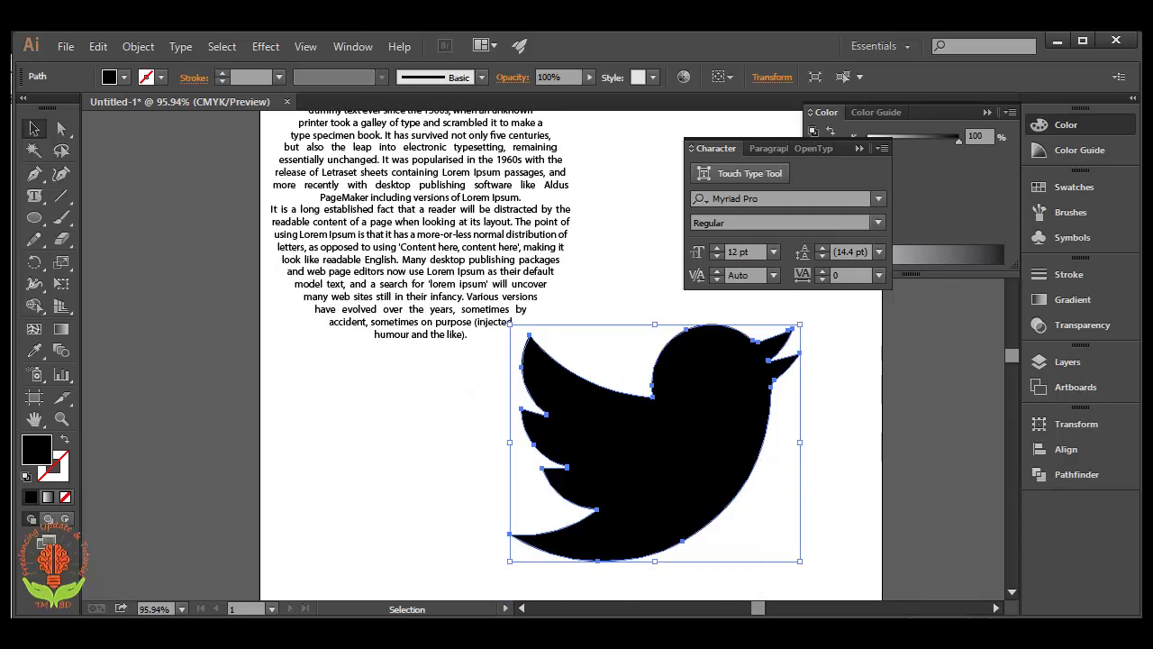
Give the bird no fill and a pink F9084D stroke, then reselect the whole outline.
left_click(67, 497)
double_click(38, 449)
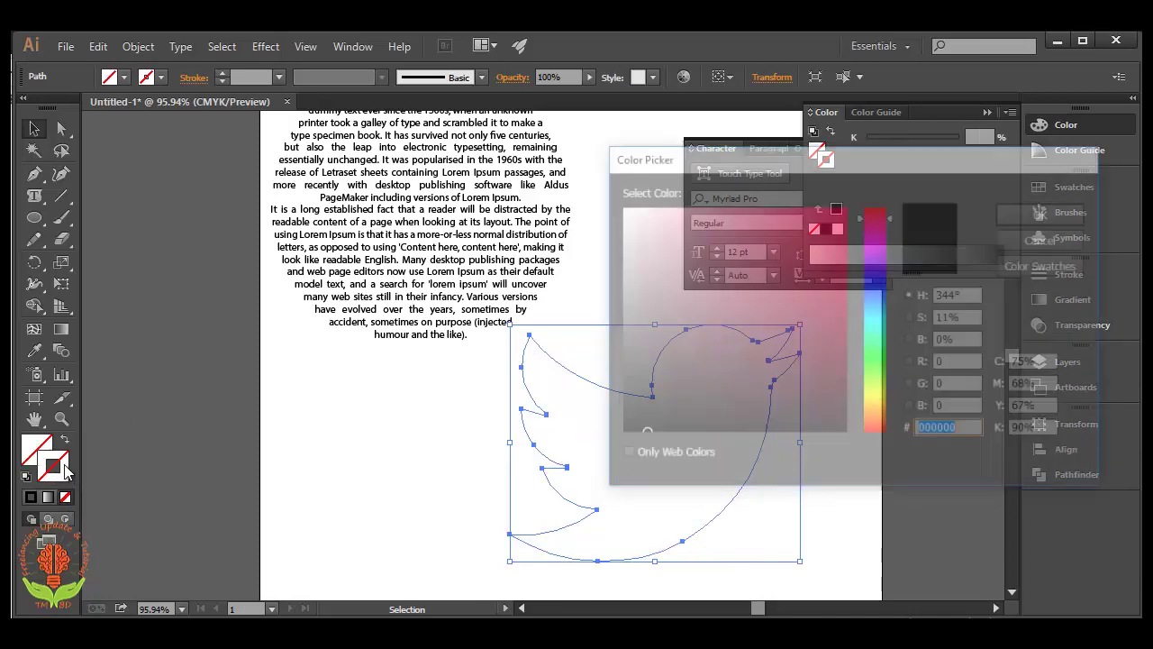
left_click(839, 211)
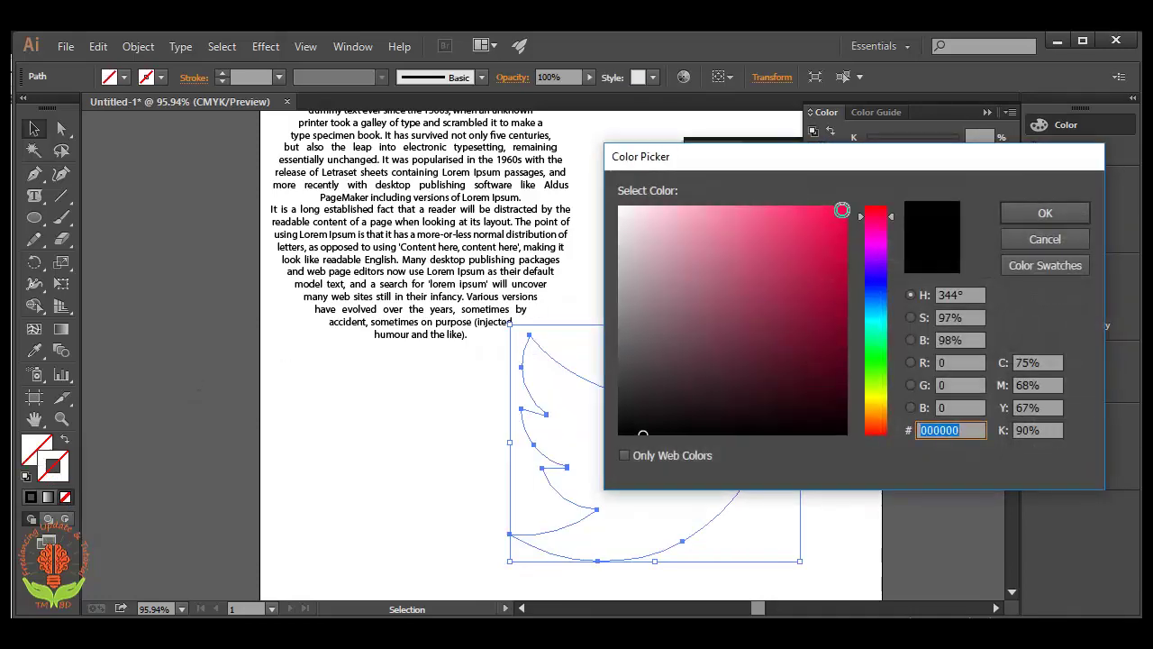
left_click(1043, 210)
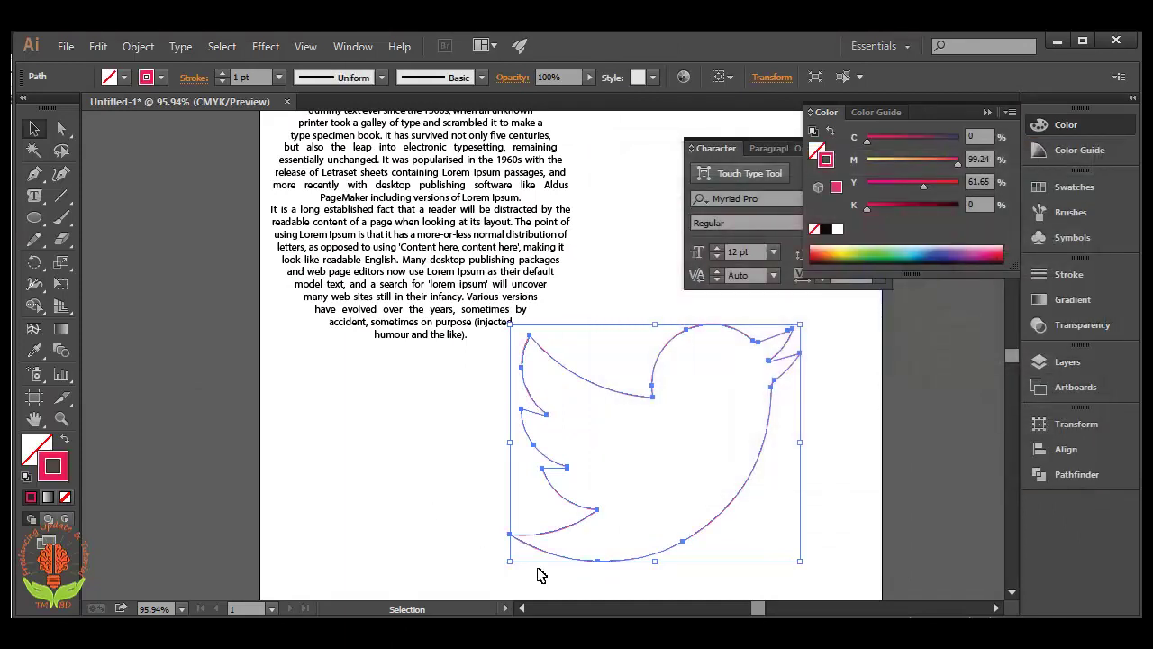
left_click(671, 500)
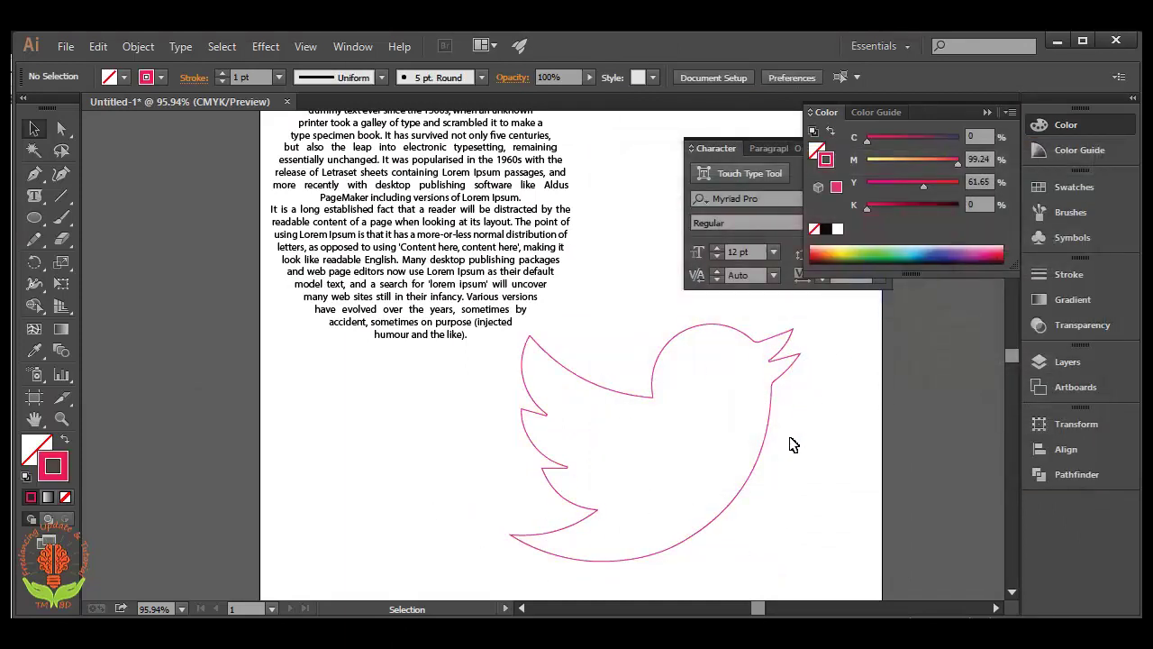
left_click_drag(815, 332, 724, 433)
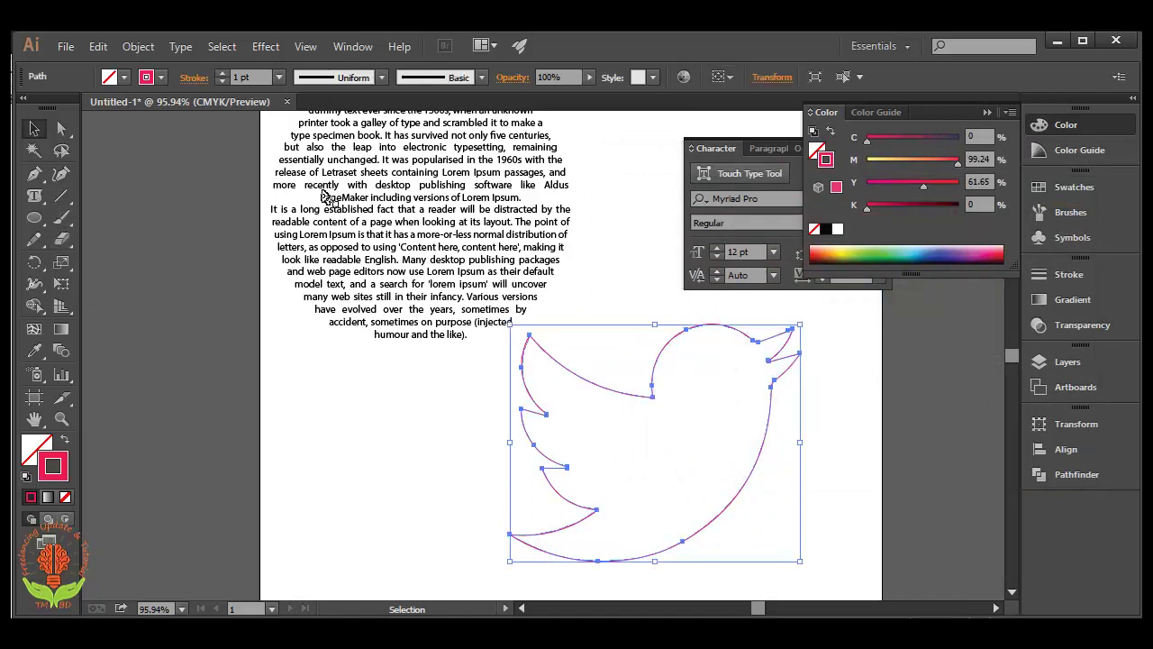
scroll(334, 194, "up", 1)
scroll(328, 233, "up", 1)
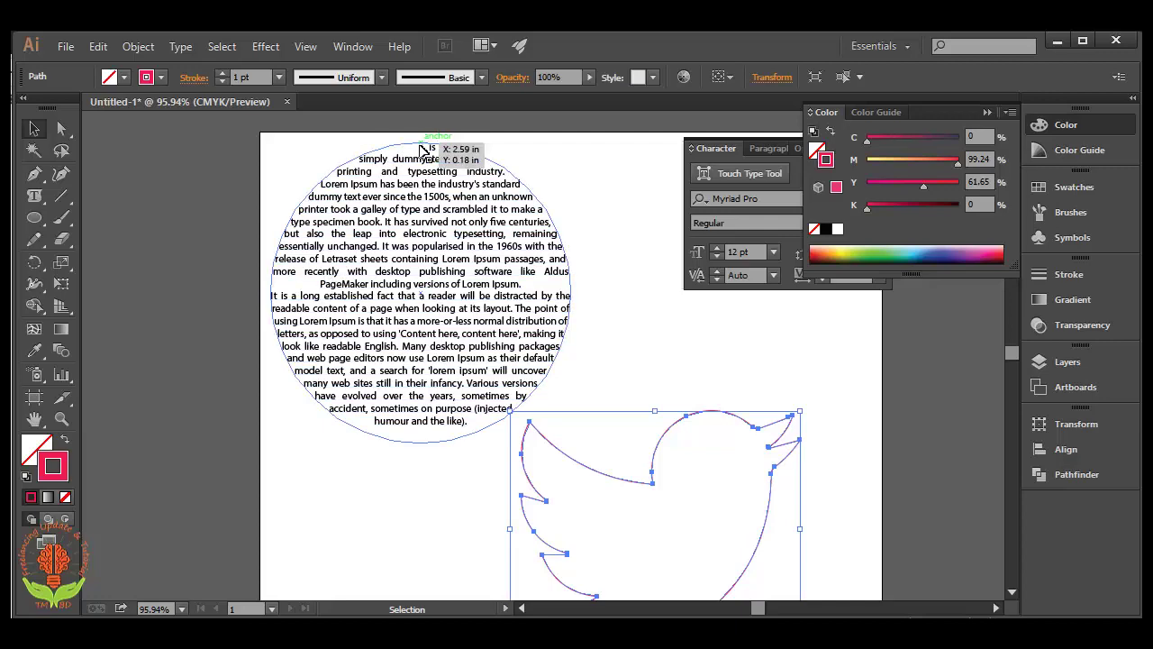
Highlight the text inside the circle with the Type tool, then select the pink bird outline.
left_click(423, 155)
left_click(36, 197)
left_click_drag(45, 197, 90, 193)
left_click_drag(429, 147, 558, 343)
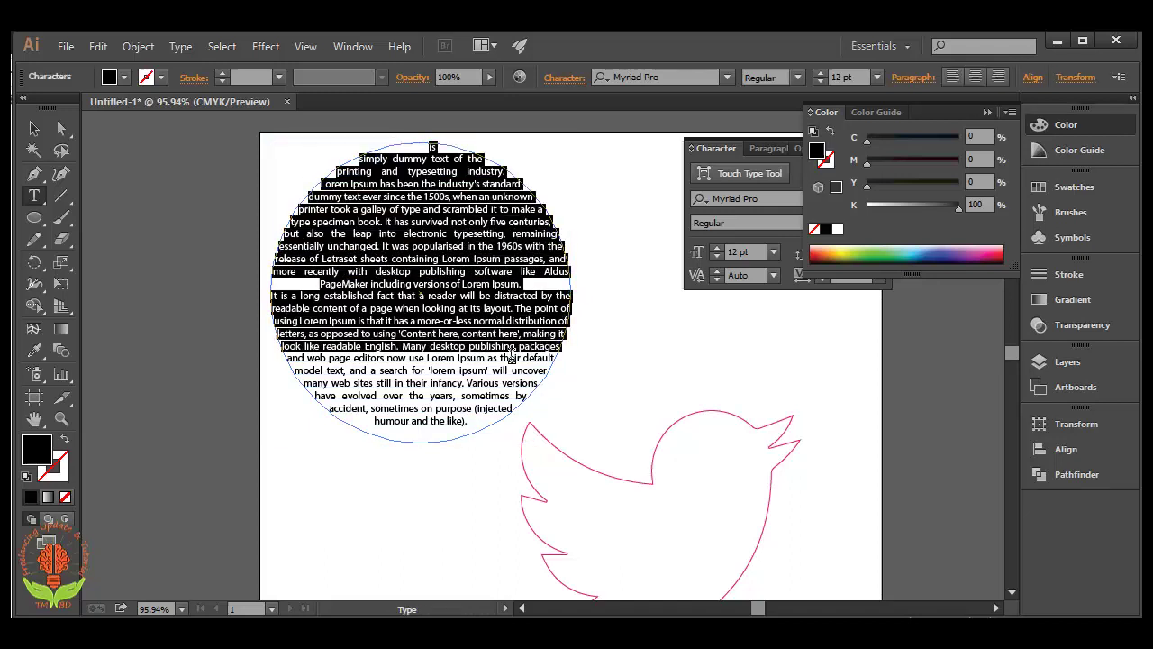
left_click(34, 128)
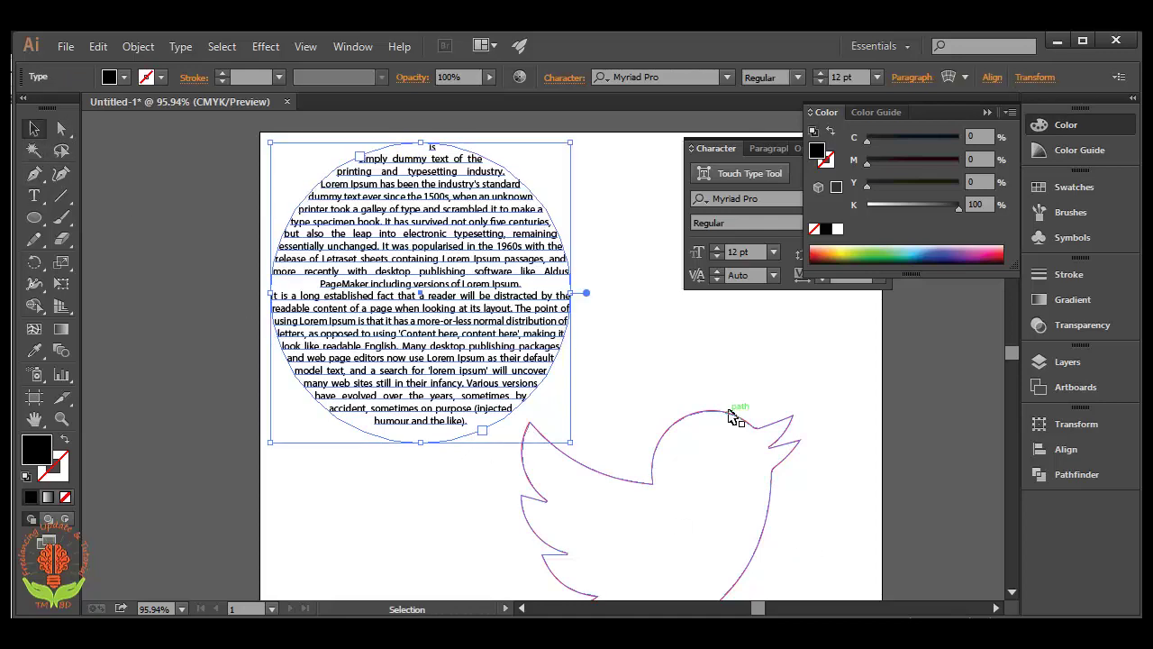
left_click(764, 457)
scroll(784, 464, "down", 1)
scroll(788, 461, "down", 1)
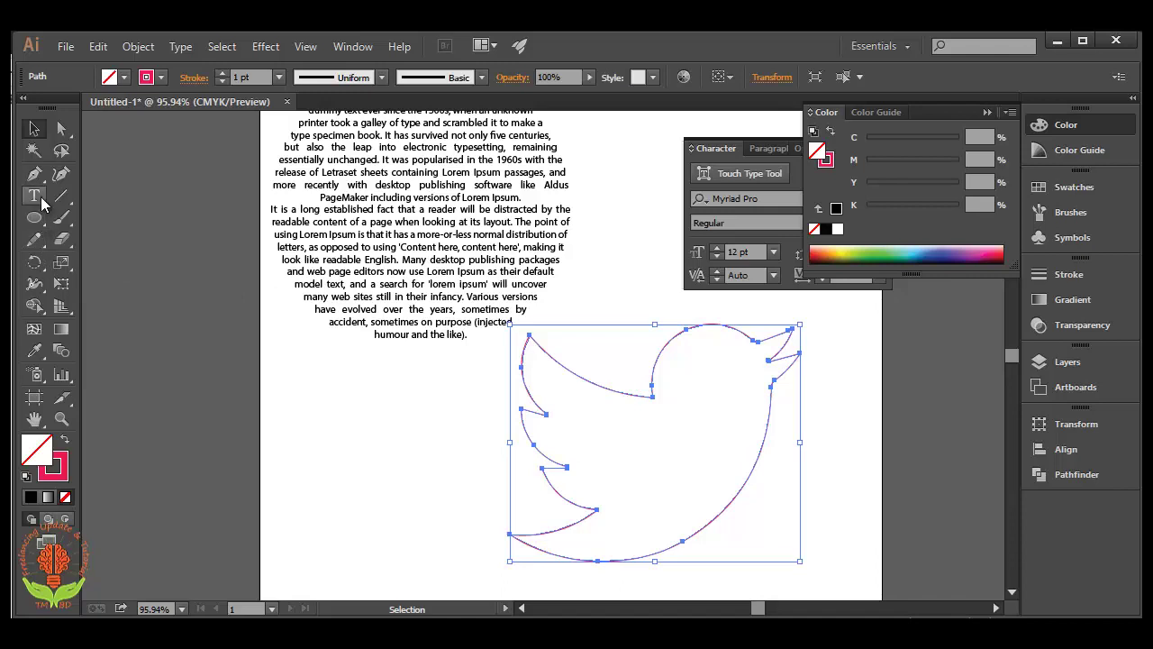
left_click_drag(33, 196, 93, 221)
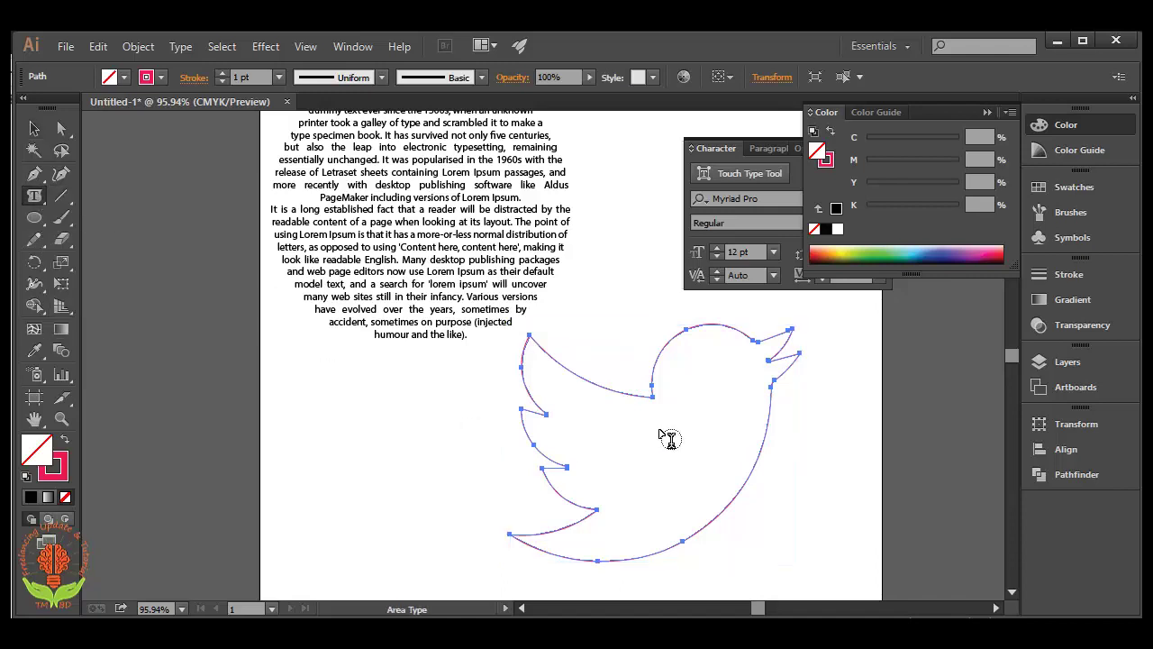
Make the bird outline an area type container filled with pasted Lorem Ipsum text, then deselect it.
left_click(678, 337)
key("ctrl")
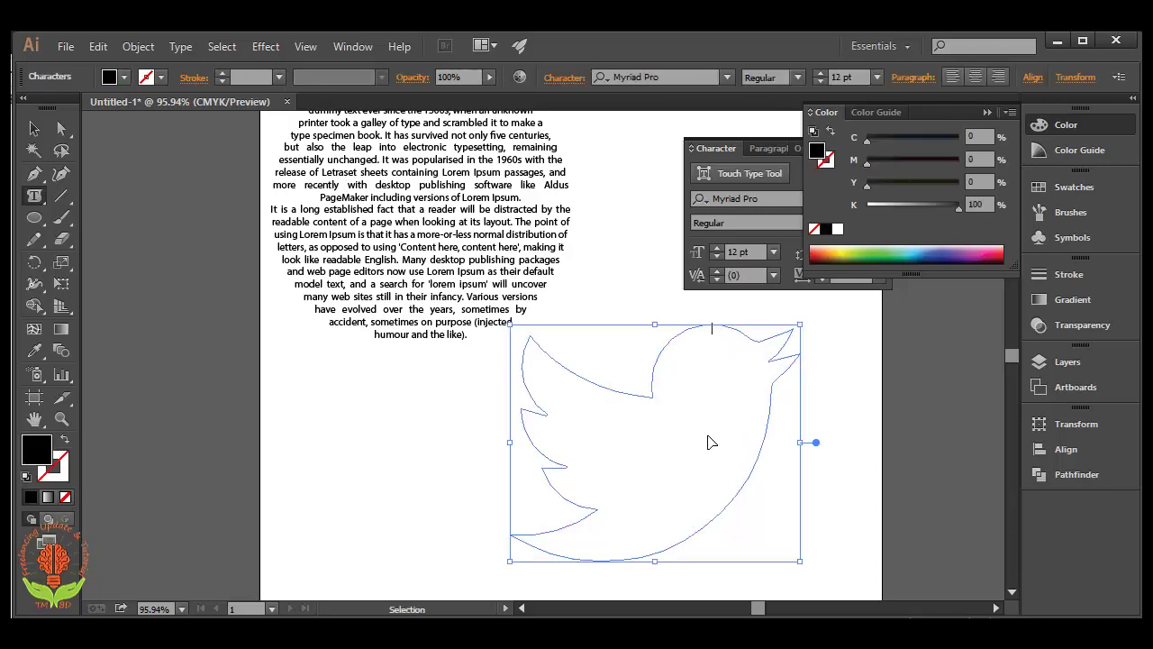
key("ctrl+v")
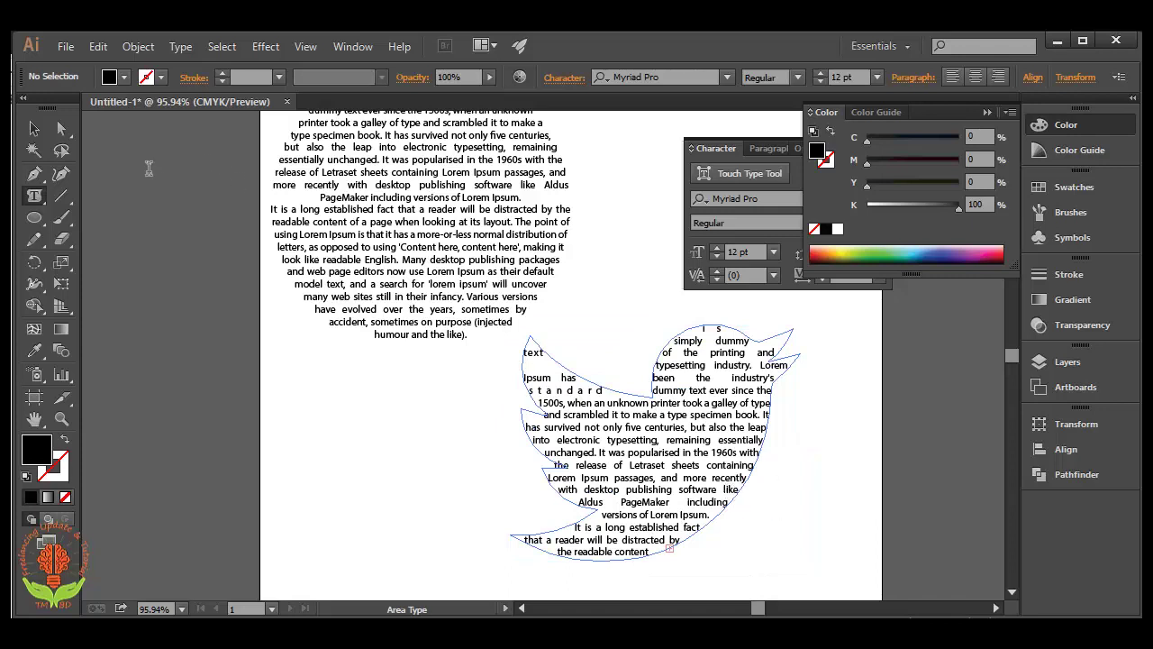
left_click(45, 131)
left_click(358, 423)
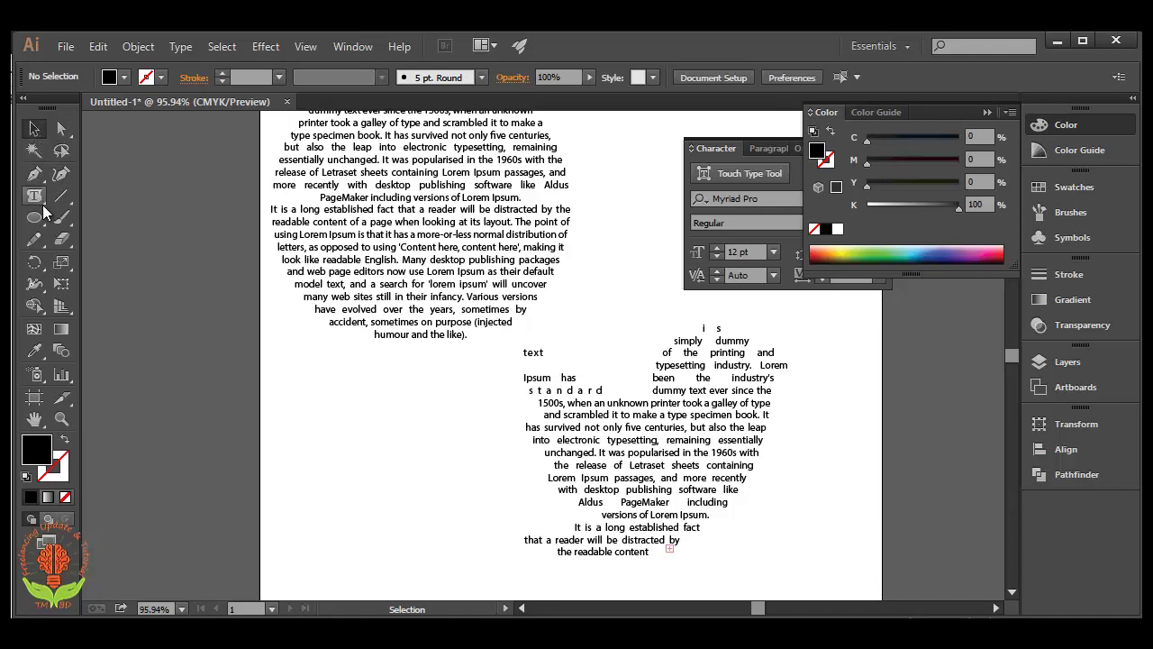
Delete the circular and bird-shaped Lorem Ipsum text blocks from the artboard.
left_click(439, 264)
key("Delete")
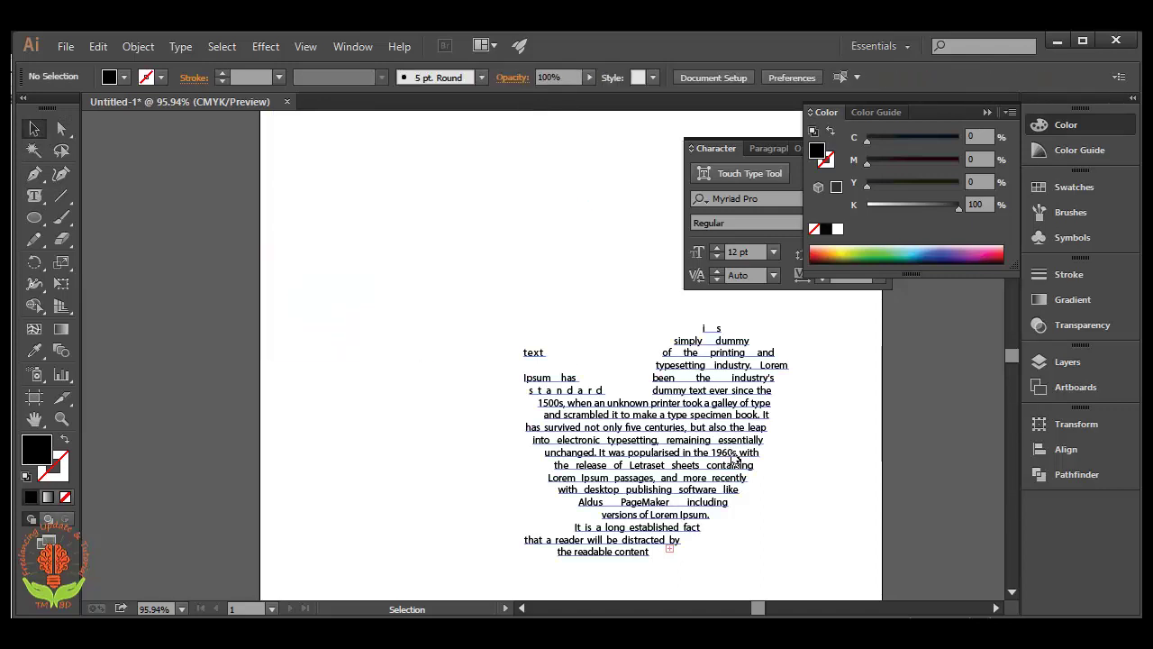
left_click(736, 459)
key("Delete")
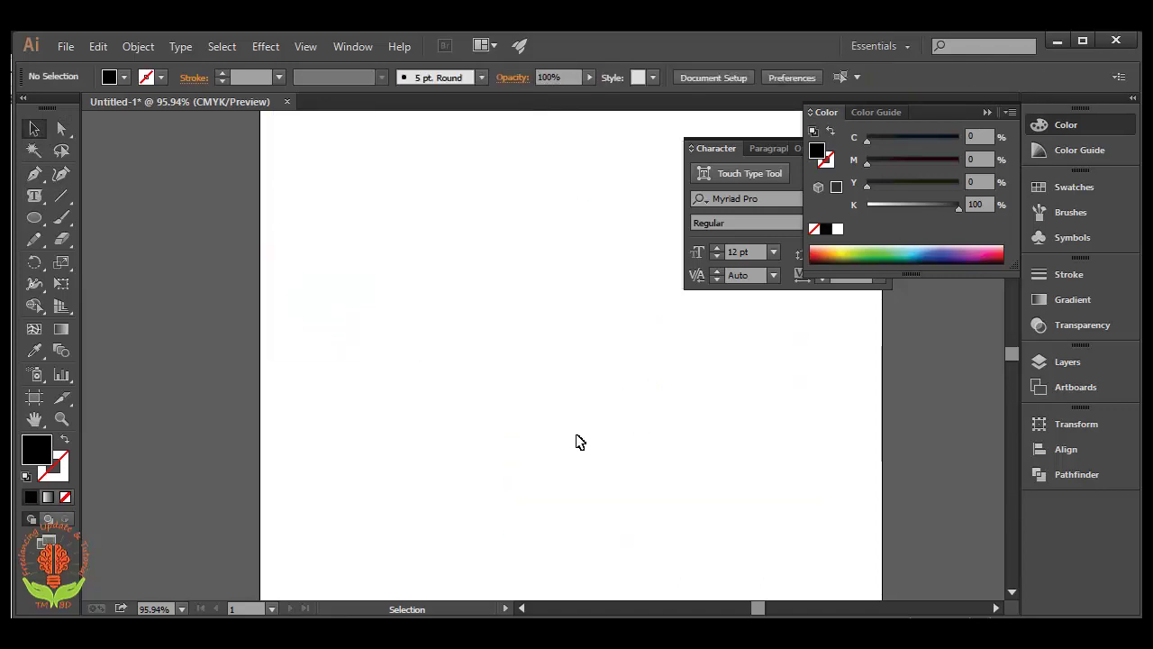
left_click_drag(577, 438, 472, 469)
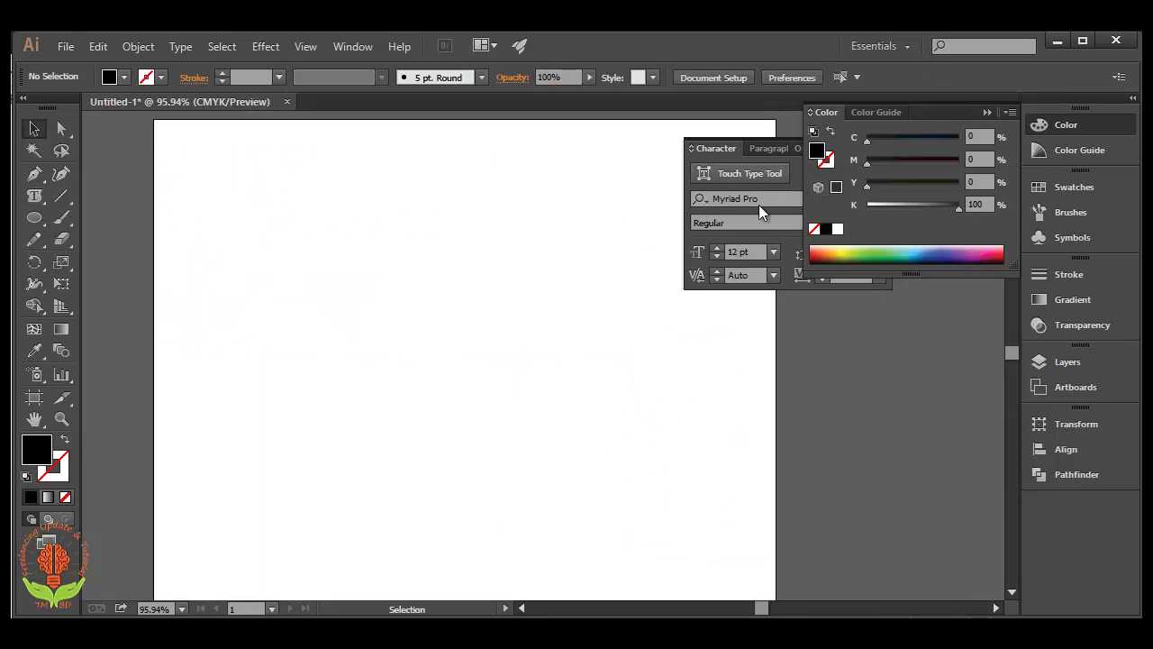
Collapse the Color and Character panels and choose the Type on a Path tool.
left_click(988, 112)
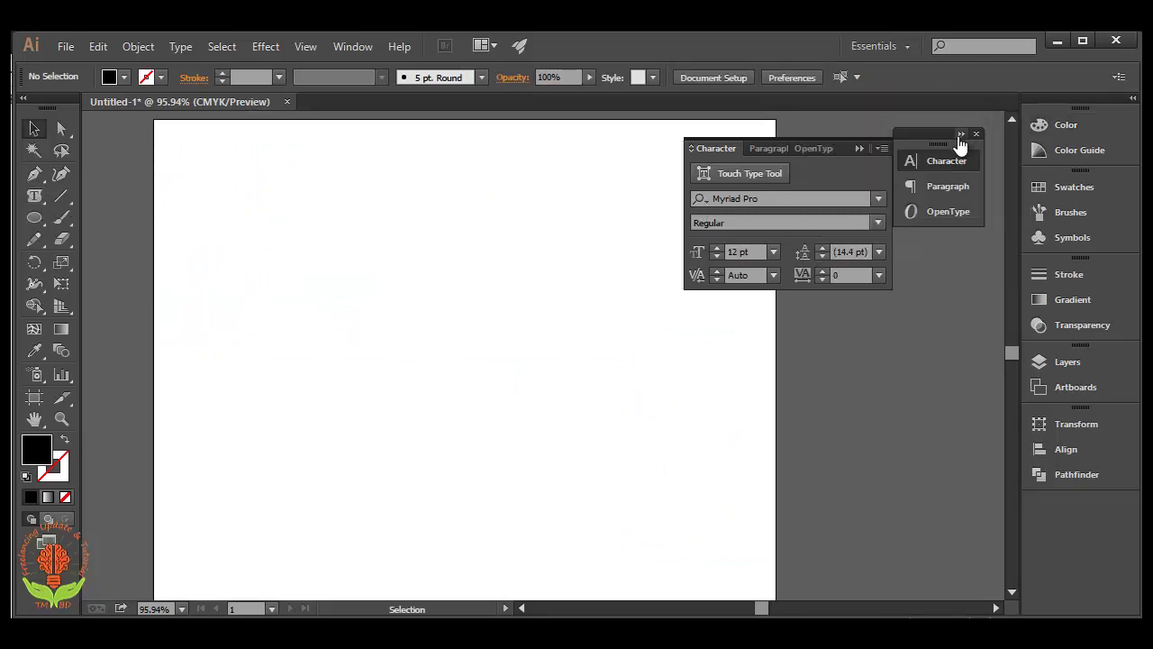
left_click(860, 148)
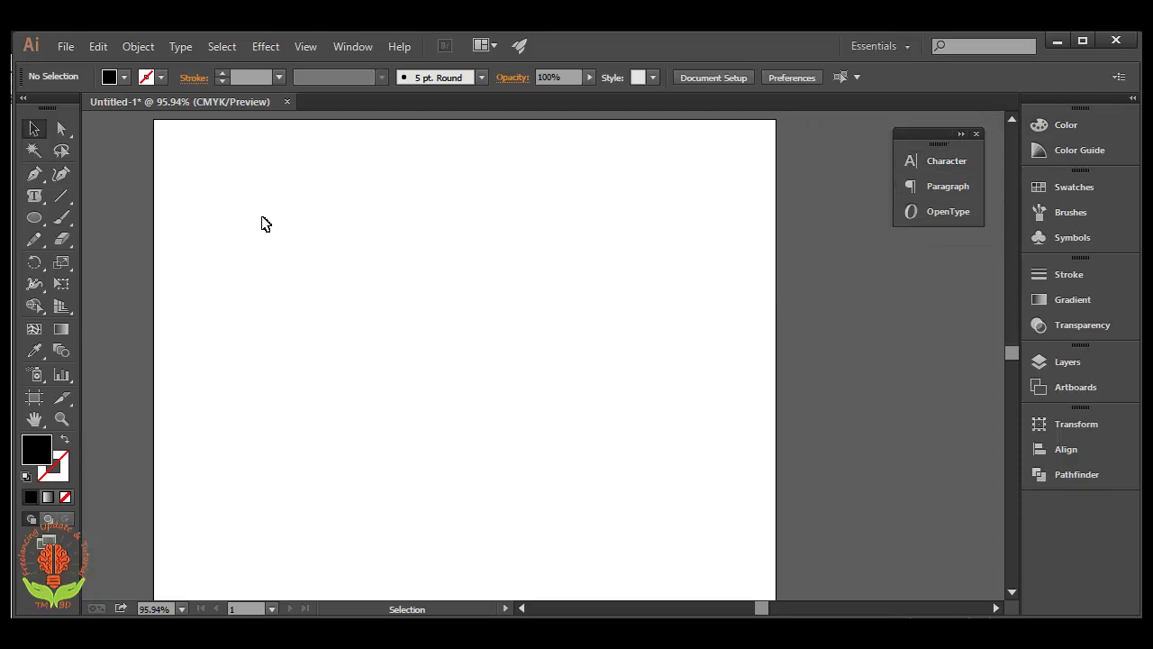
left_click_drag(36, 194, 106, 245)
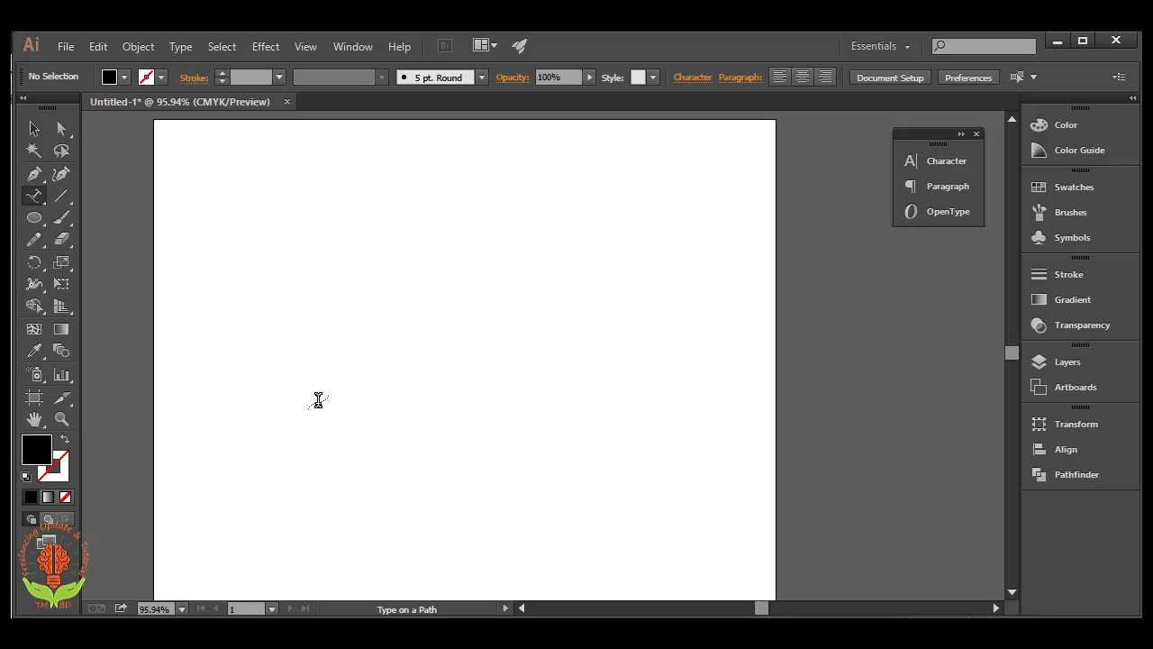
Draw a wavy open path across the artboard with the Pen tool.
left_click(34, 129)
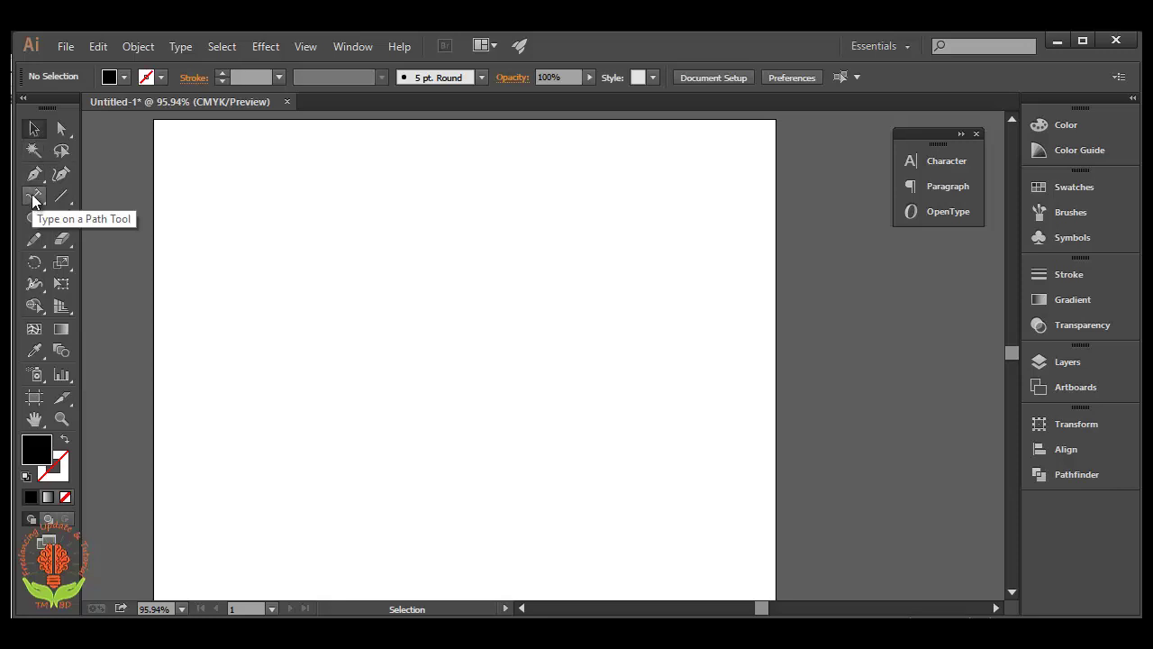
left_click(34, 174)
left_click(171, 263)
left_click(196, 303)
left_click(222, 344)
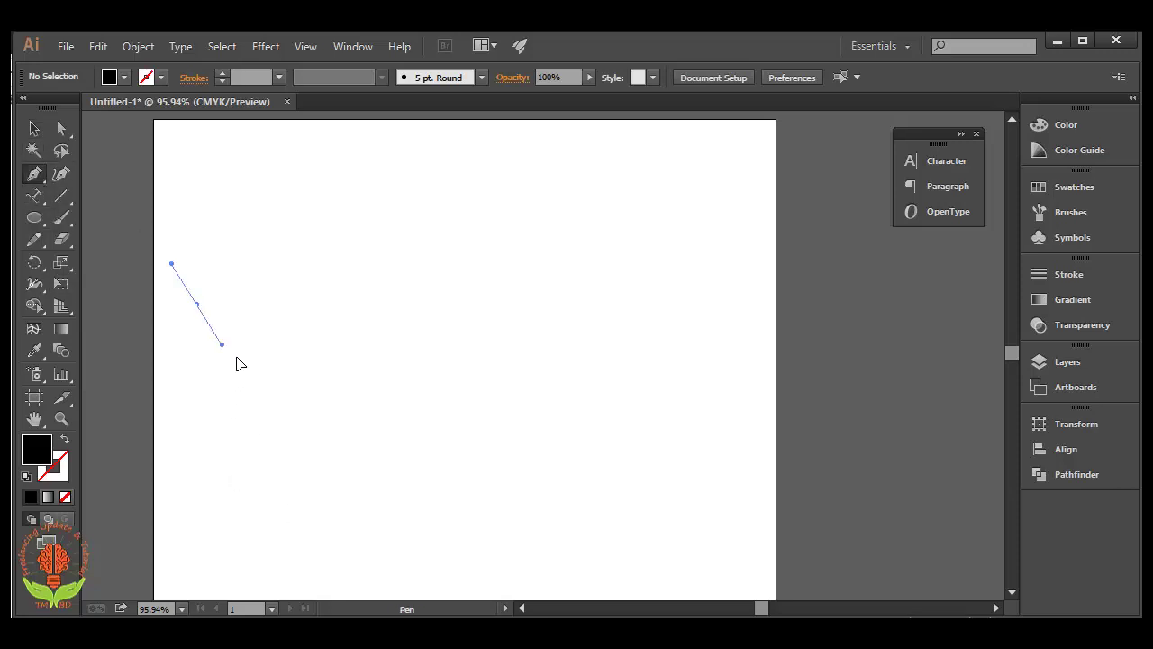
left_click_drag(344, 327, 476, 237)
left_click_drag(516, 290, 590, 392)
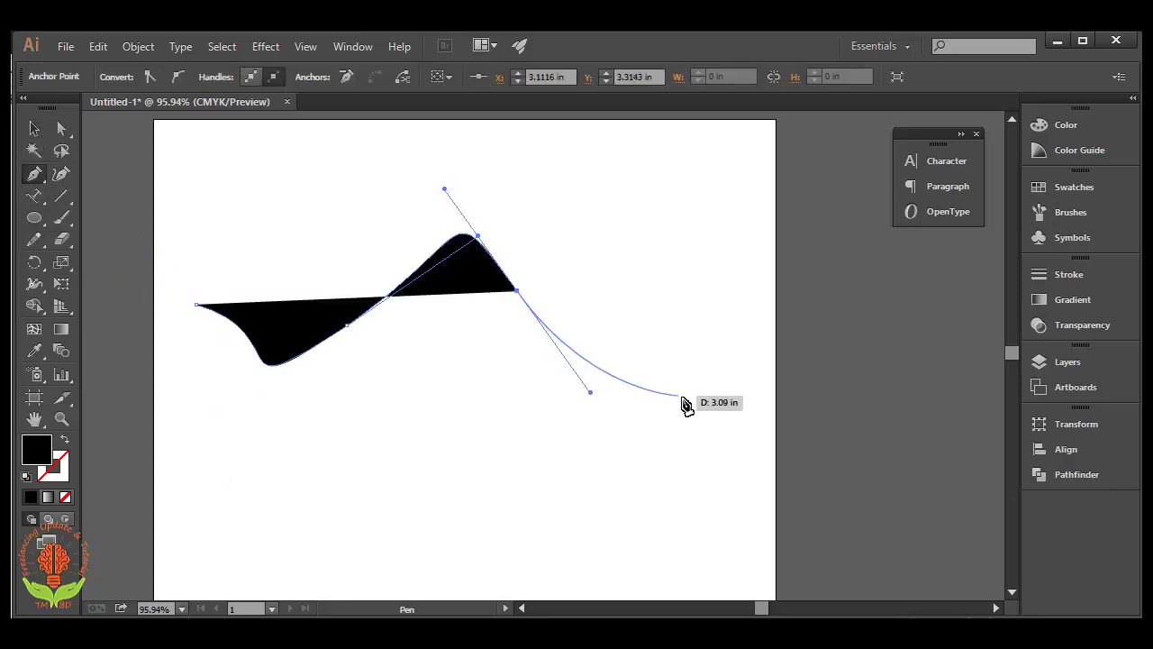
left_click_drag(682, 397, 800, 323)
Give the wavy path no fill and a black stroke, then make it a type-on-path object.
left_click(35, 131)
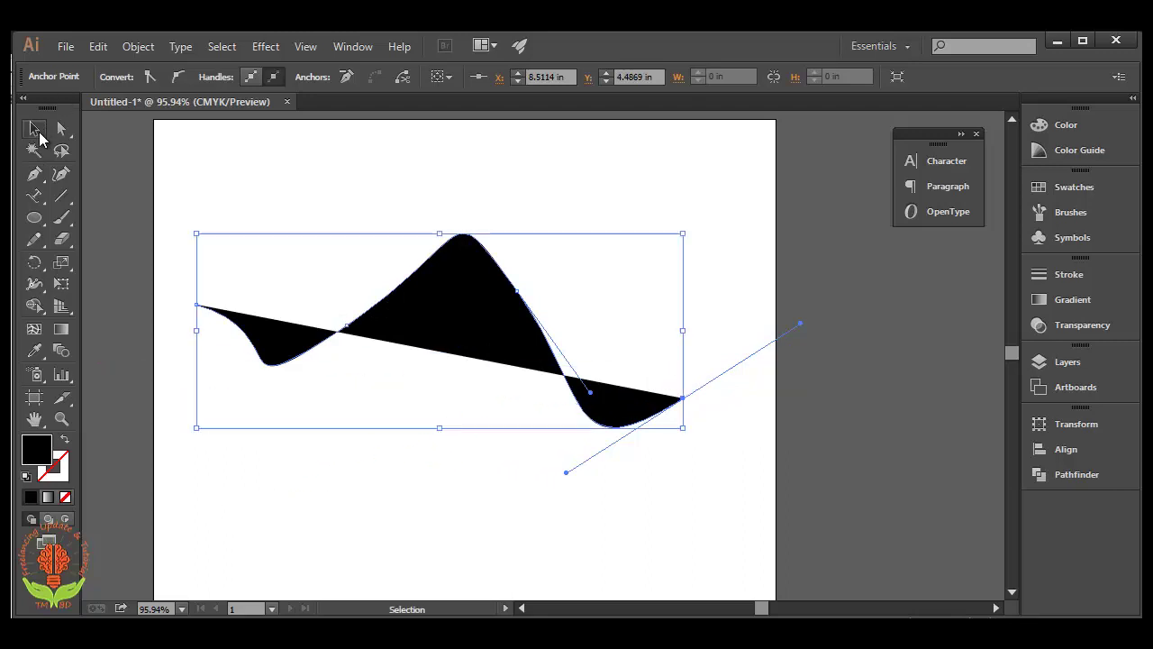
left_click(63, 444)
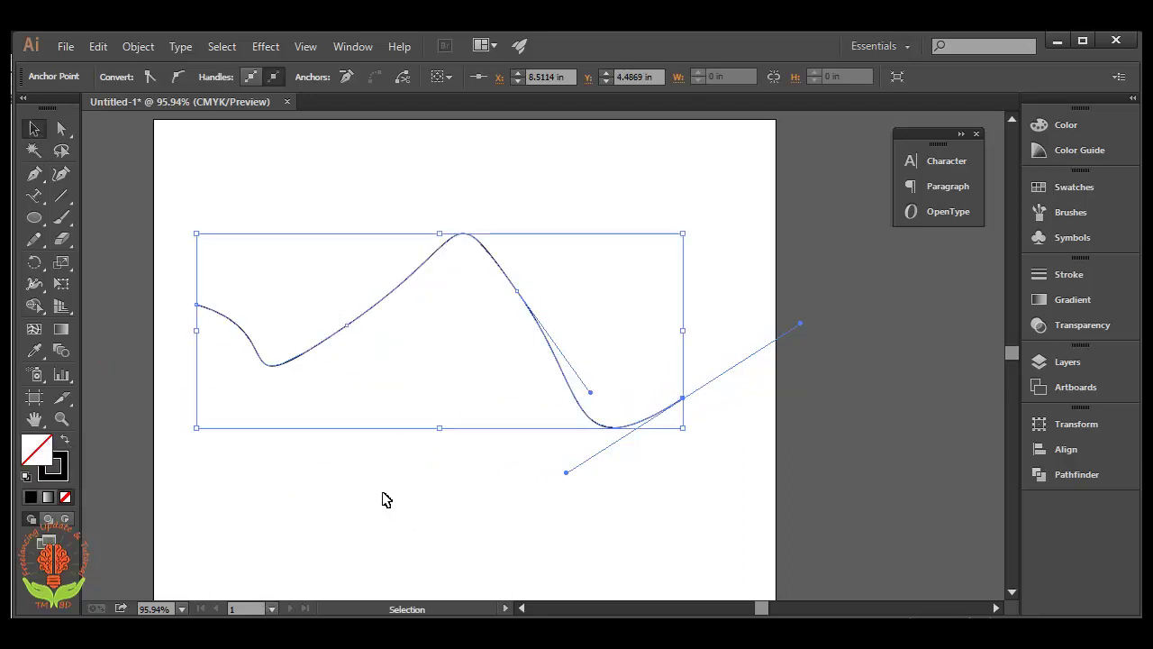
left_click(98, 409)
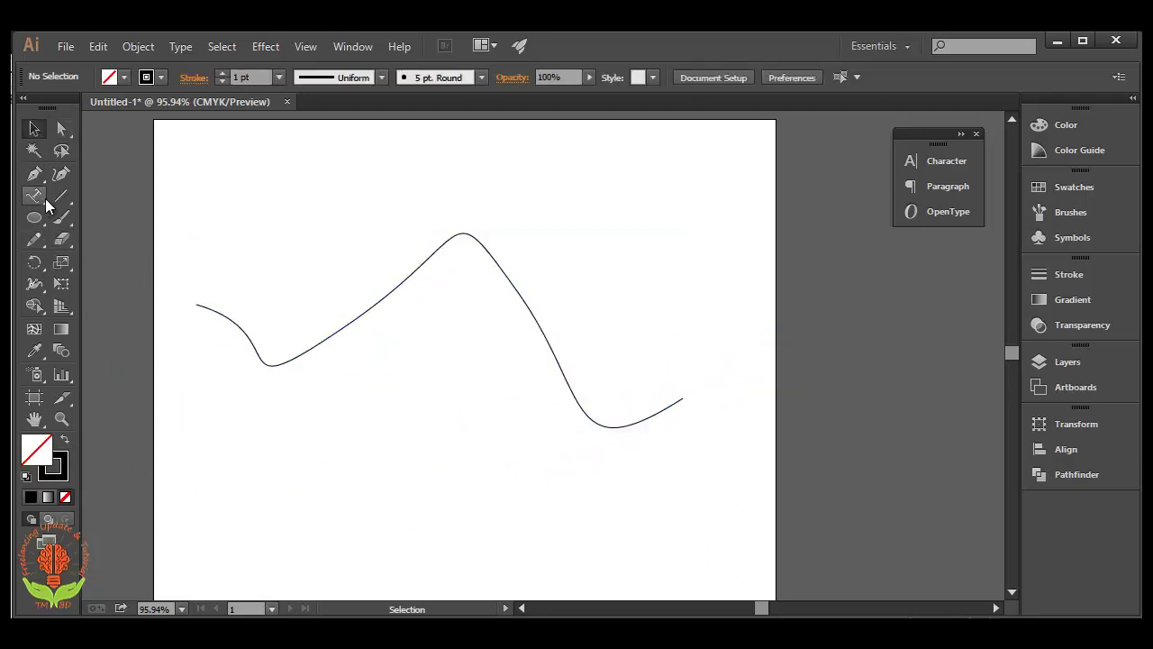
left_click_drag(39, 202, 81, 240)
left_click(204, 308)
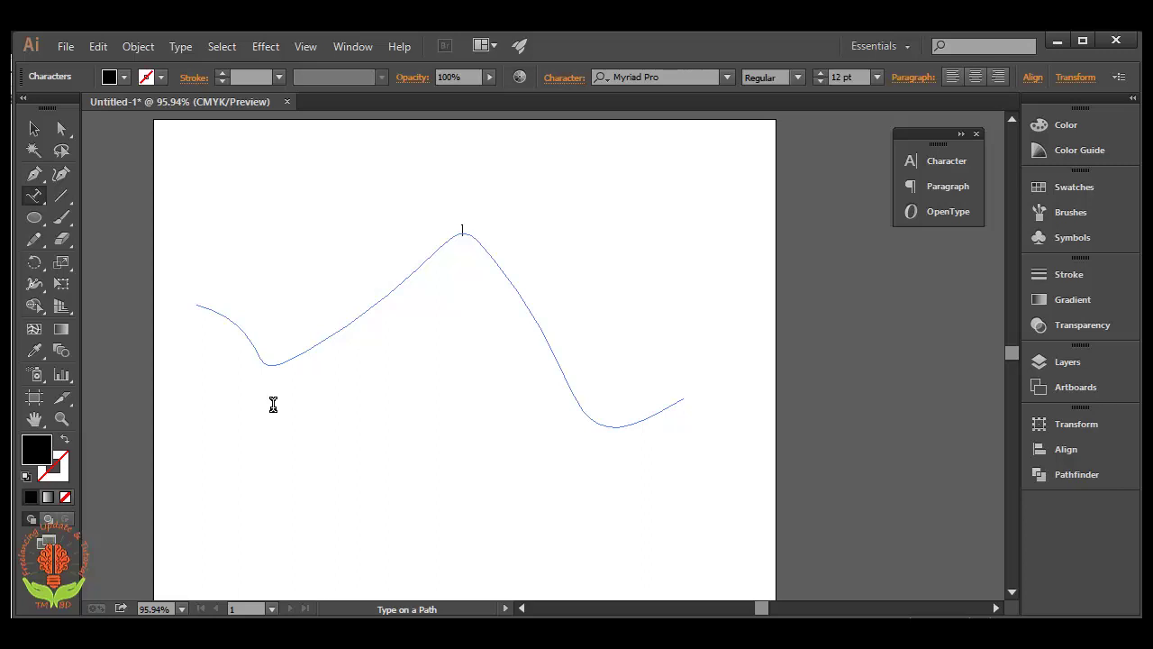
Paste the Lorem Ipsum text onto the wavy path and move it up and right.
key("ctrl+v")
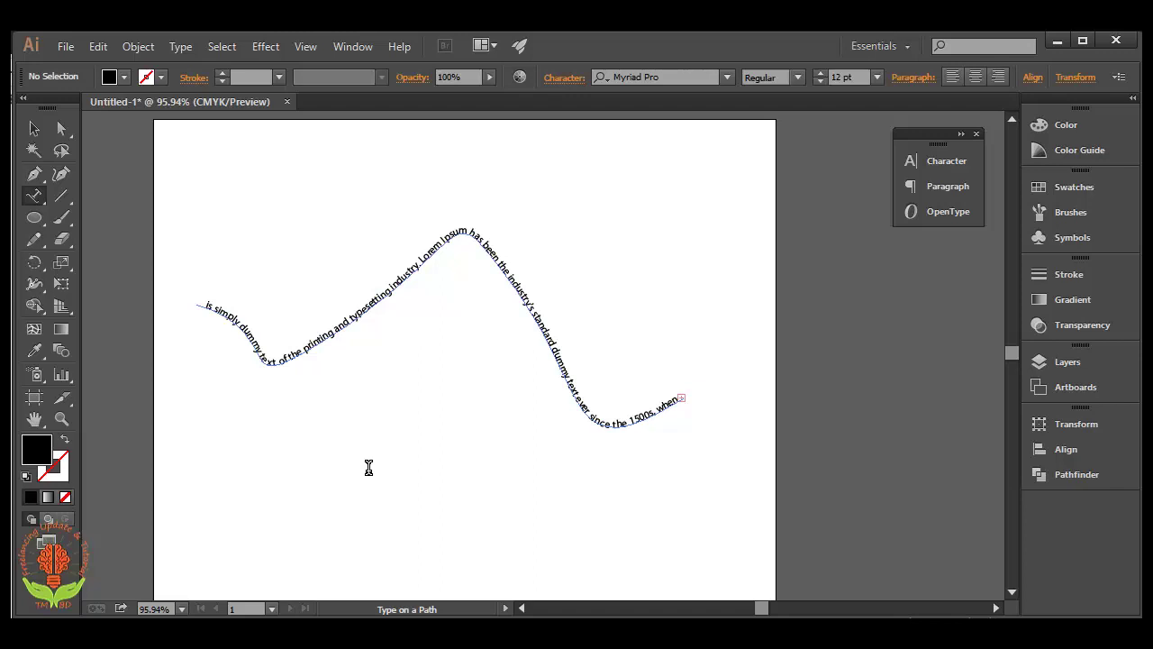
left_click(40, 197)
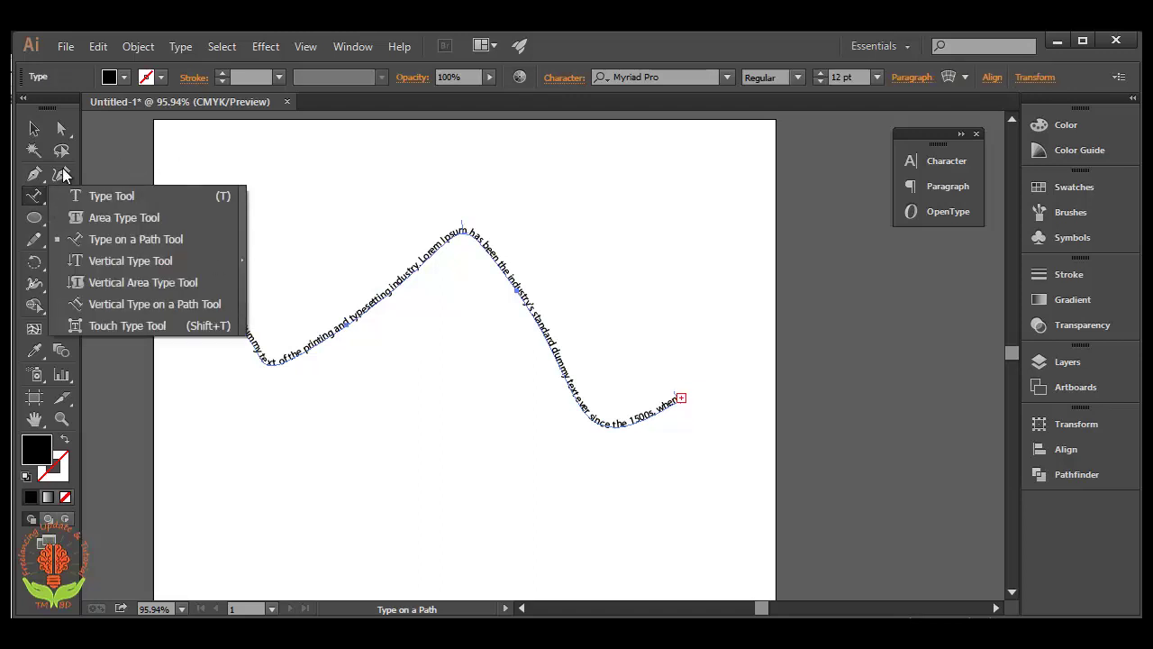
left_click(36, 130)
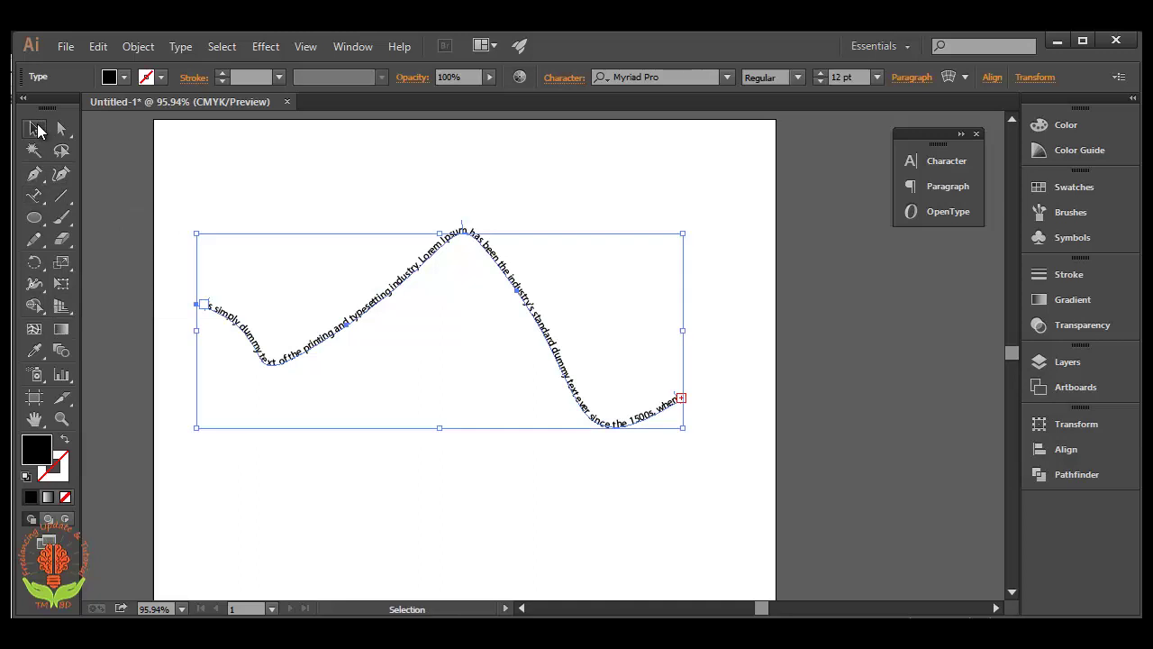
left_click(459, 384)
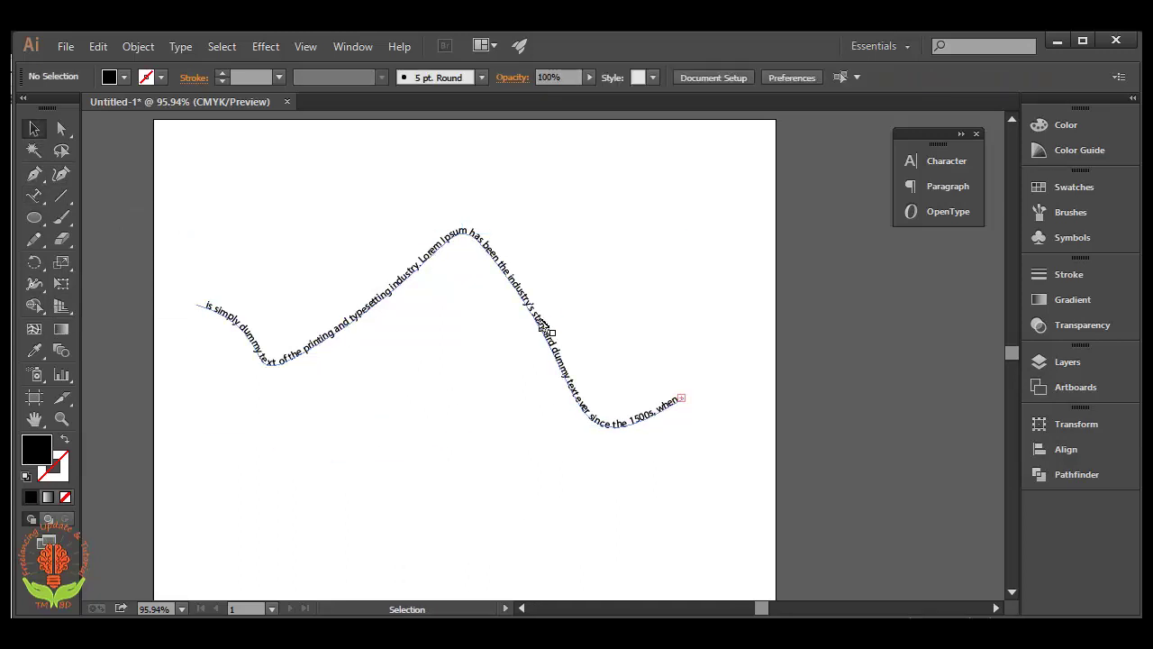
left_click_drag(537, 315, 546, 260)
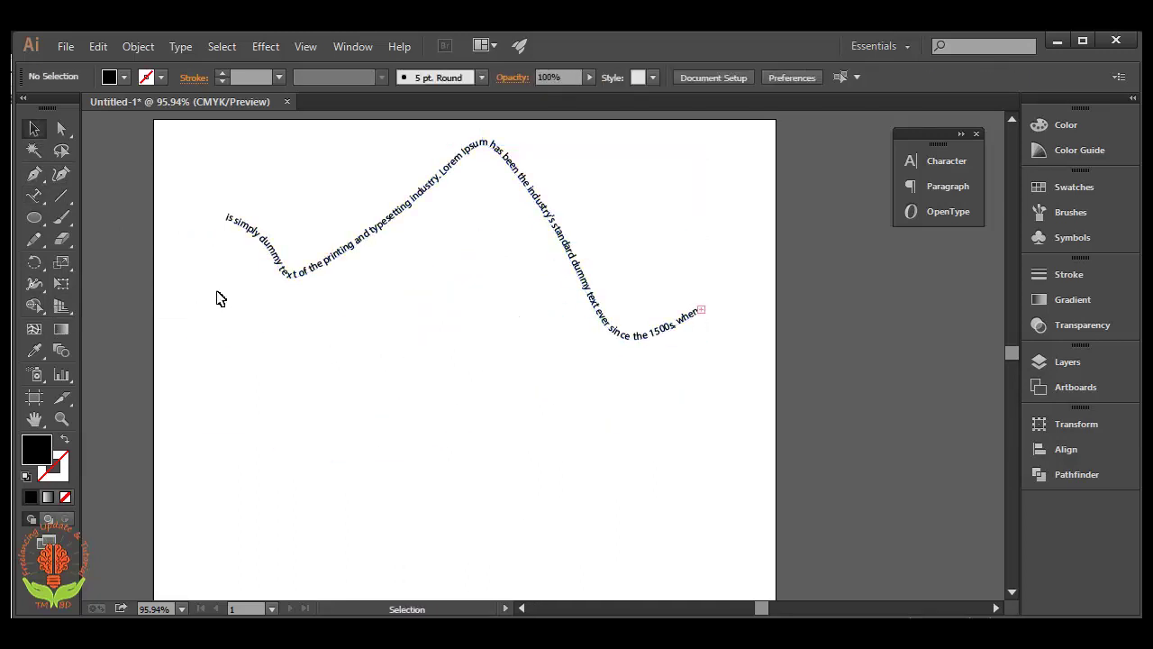
left_click(36, 198)
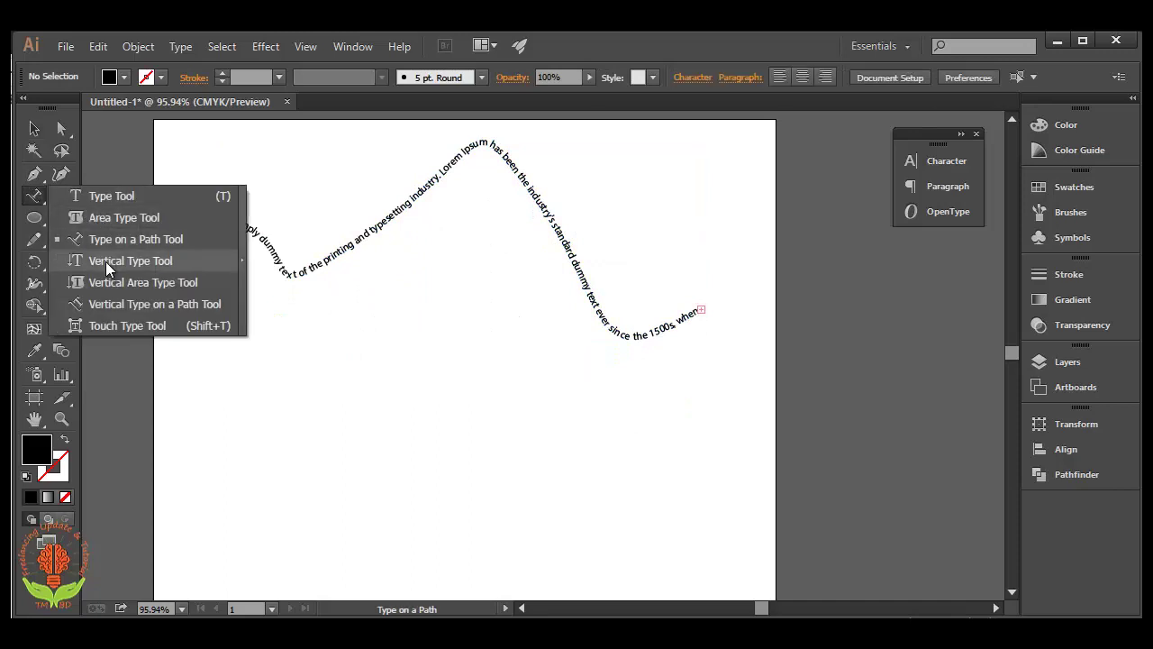
Paste the Lorem Ipsum text as vertical type below the curve.
left_click(106, 262)
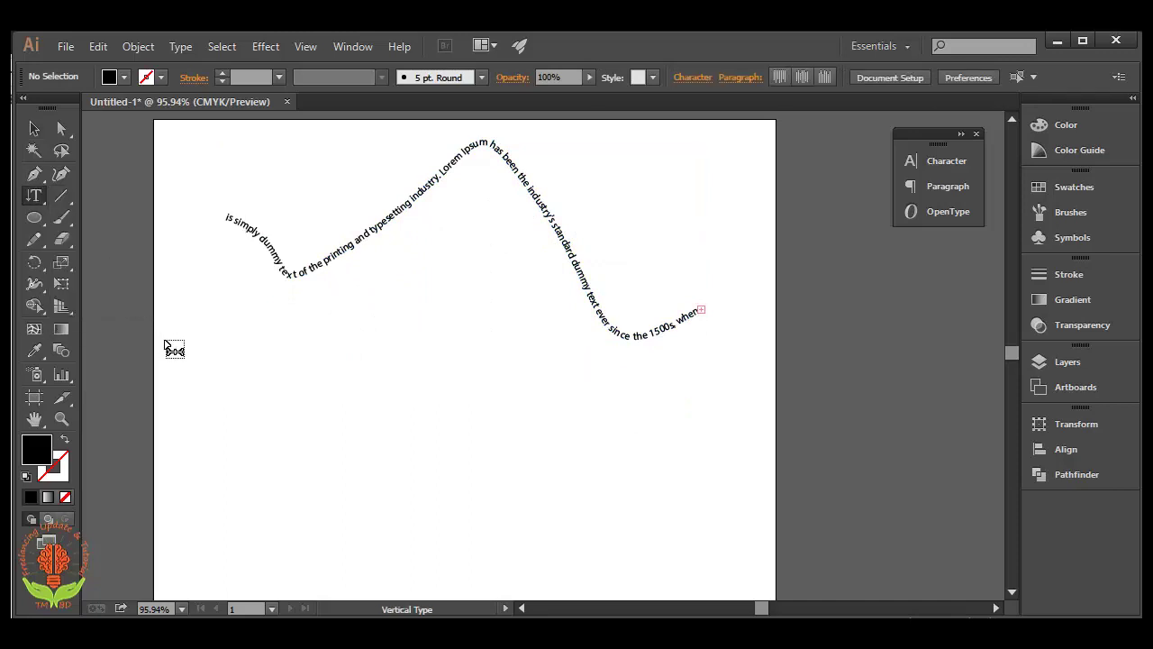
left_click(292, 318)
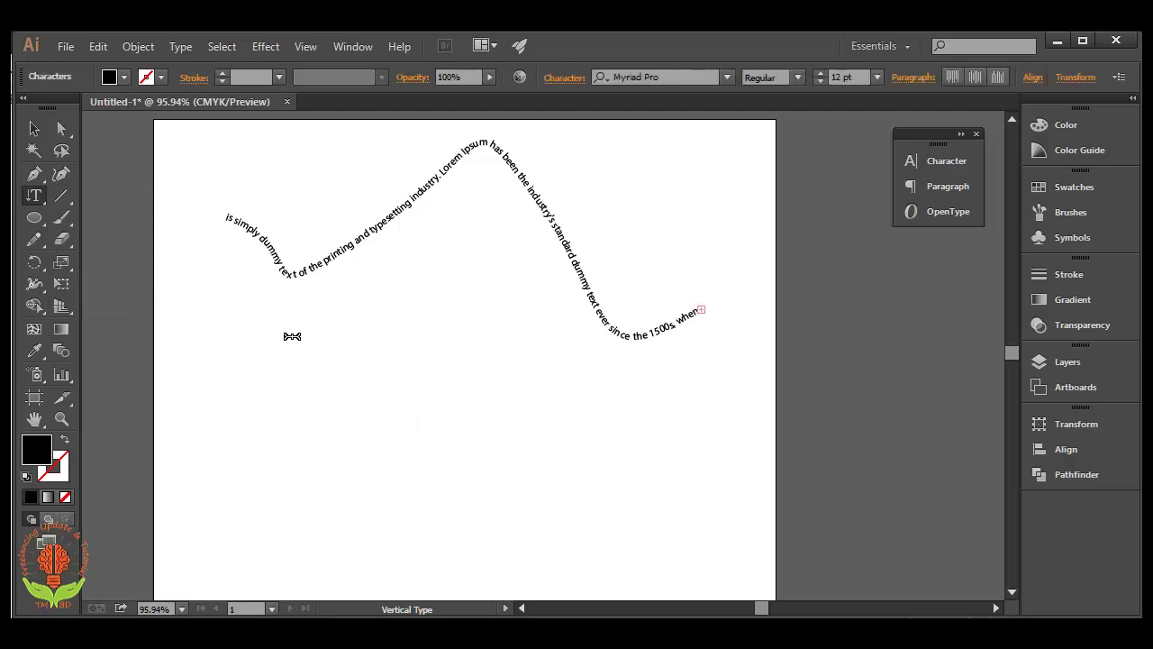
key("ctrl")
key("ctrl+v")
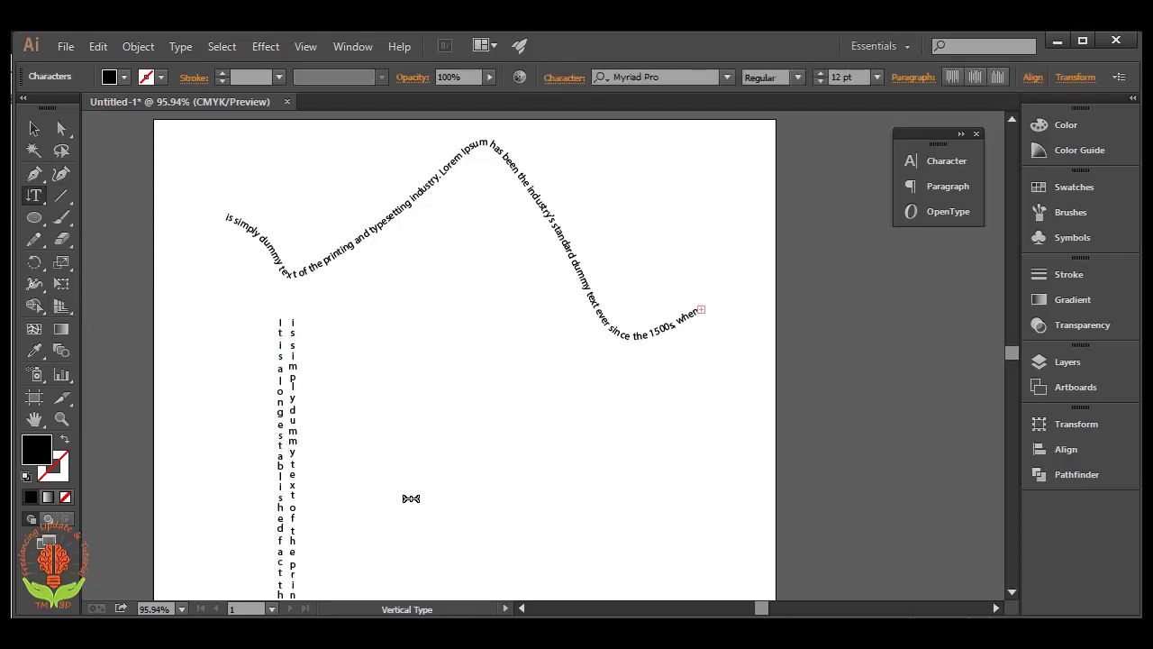
scroll(411, 501, "down", 1)
scroll(410, 501, "down", 5)
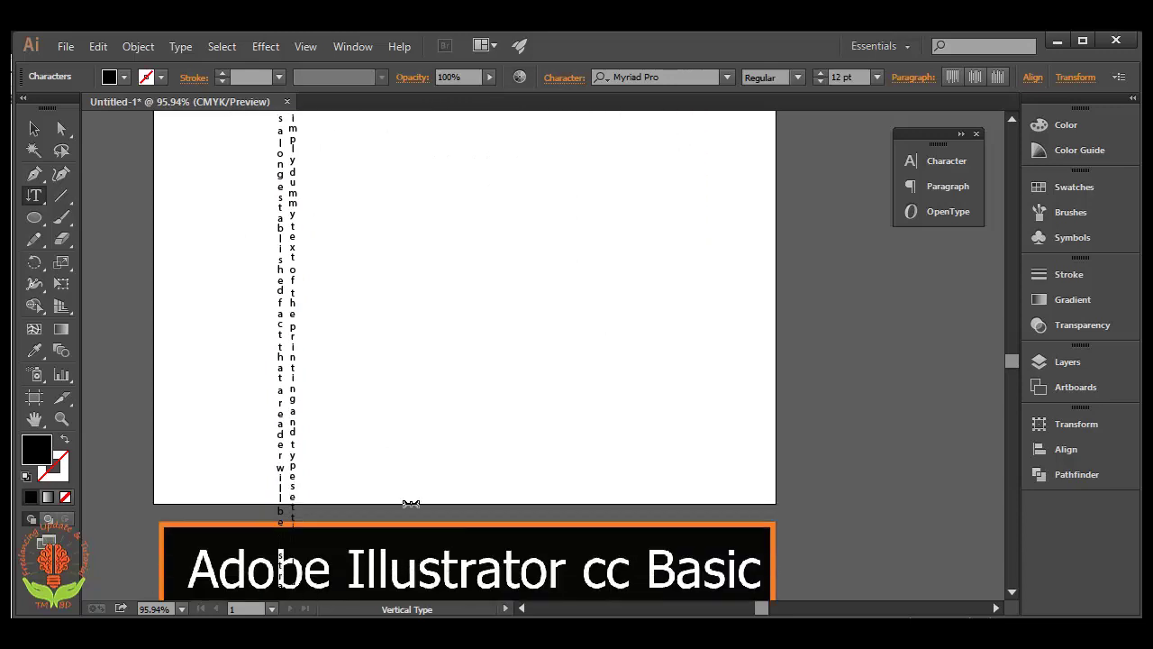
scroll(408, 502, "up", 7)
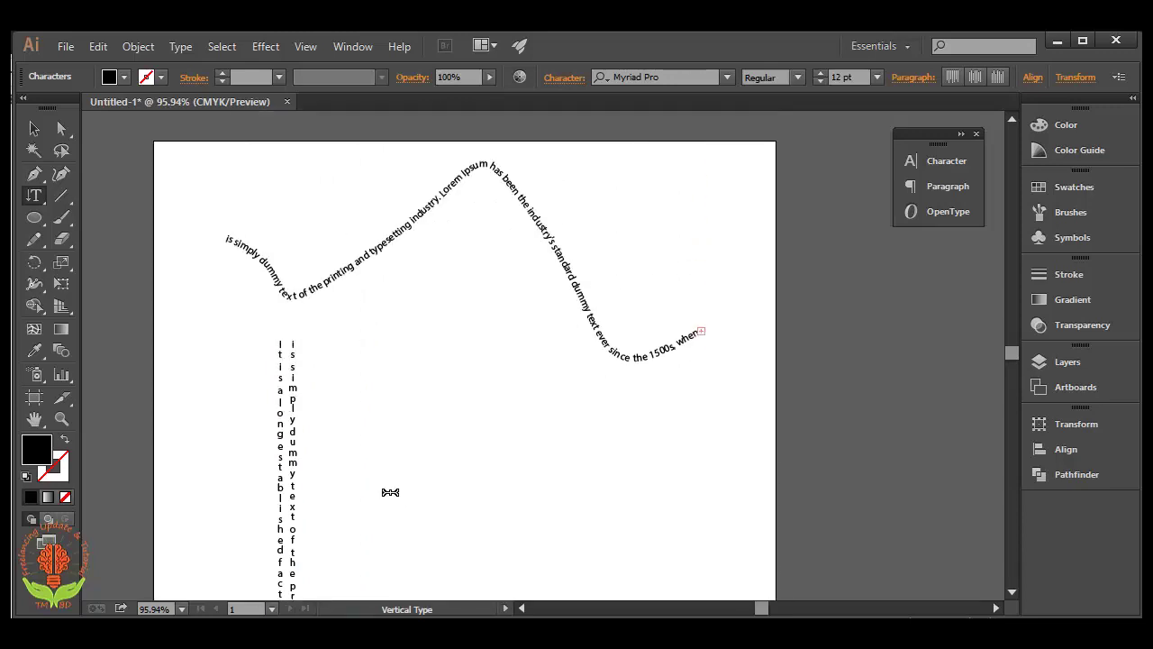
Move the vertical text columns to the artboard's left edge.
left_click(34, 128)
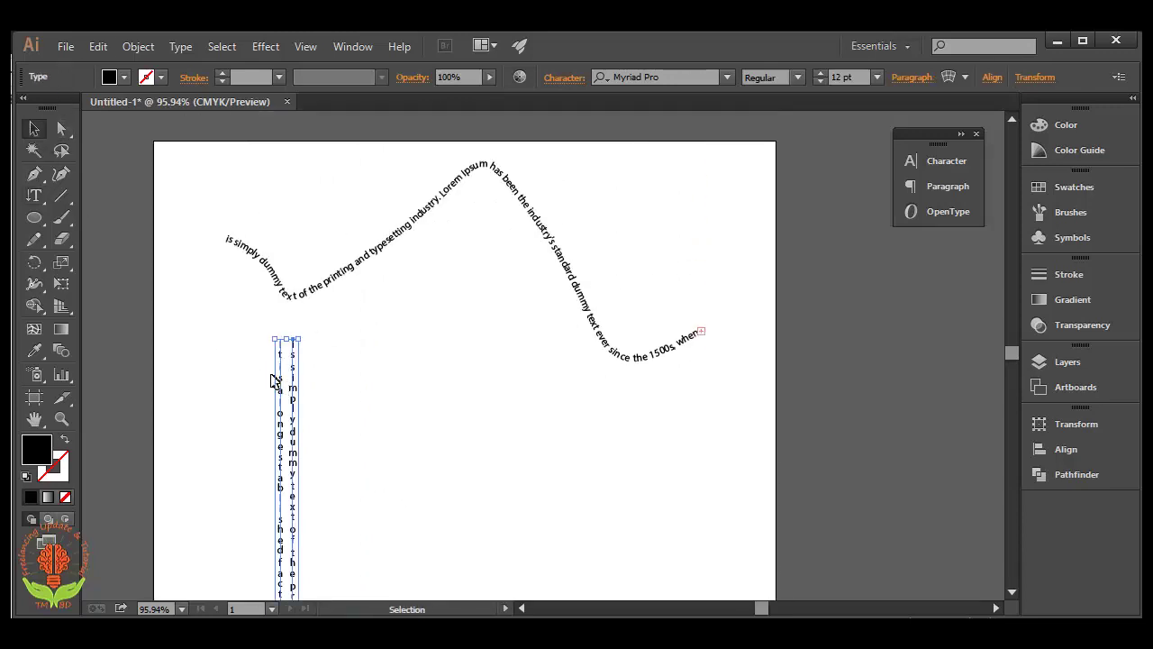
left_click_drag(273, 381, 209, 326)
left_click(328, 424)
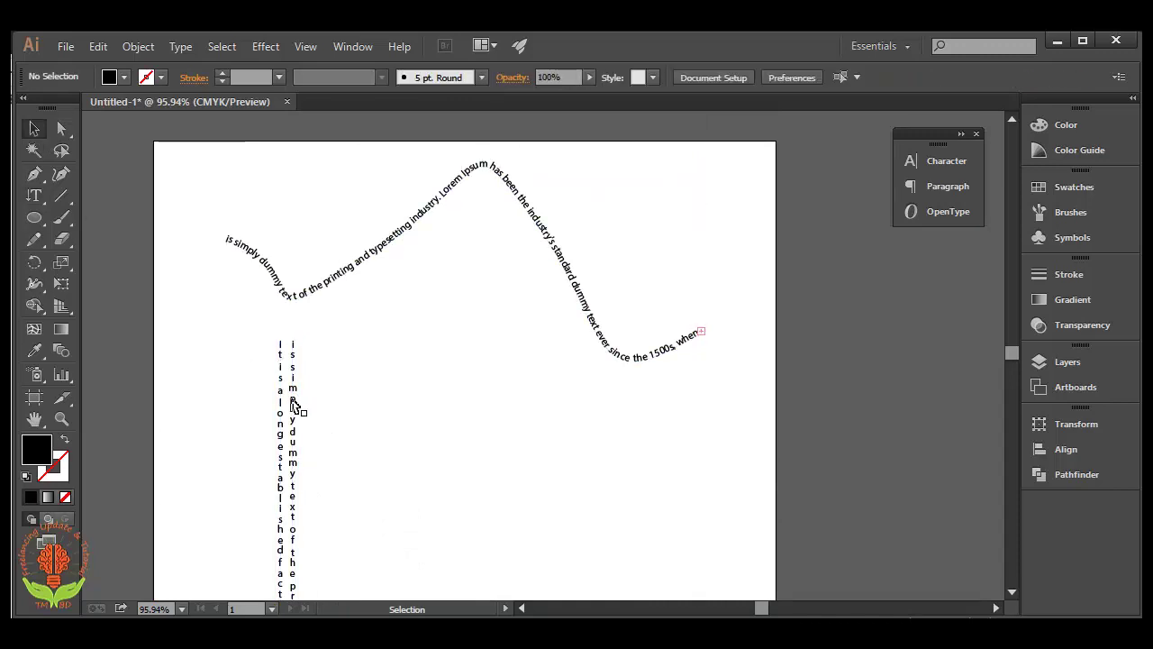
left_click_drag(293, 405, 179, 222)
left_click(378, 471)
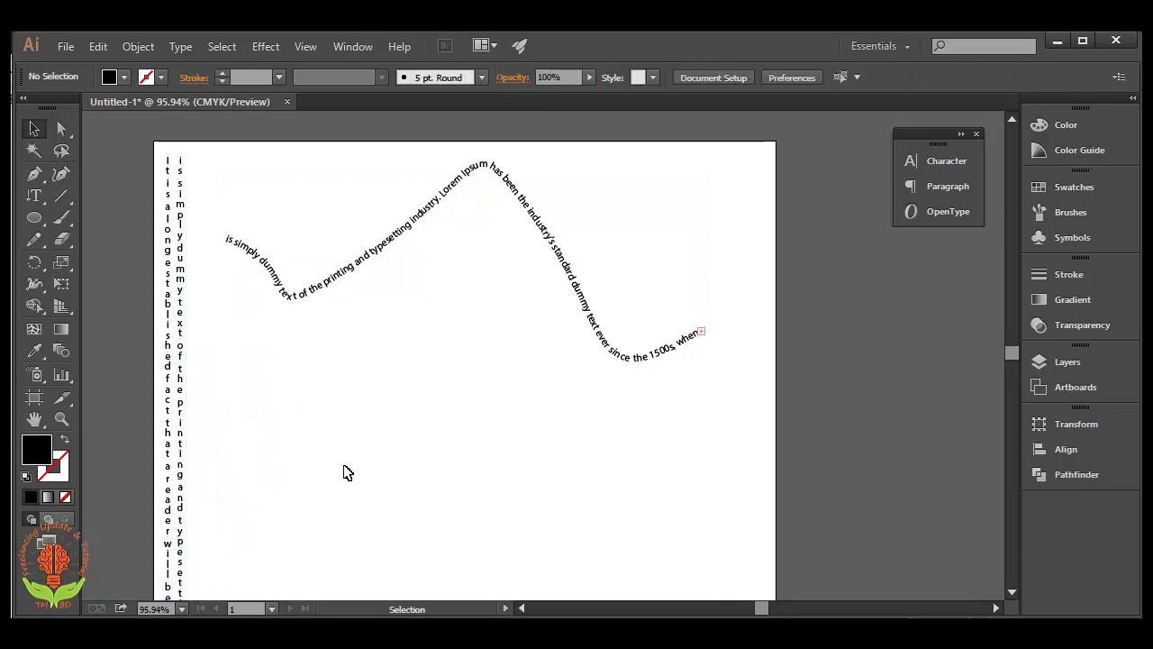
left_click(40, 200)
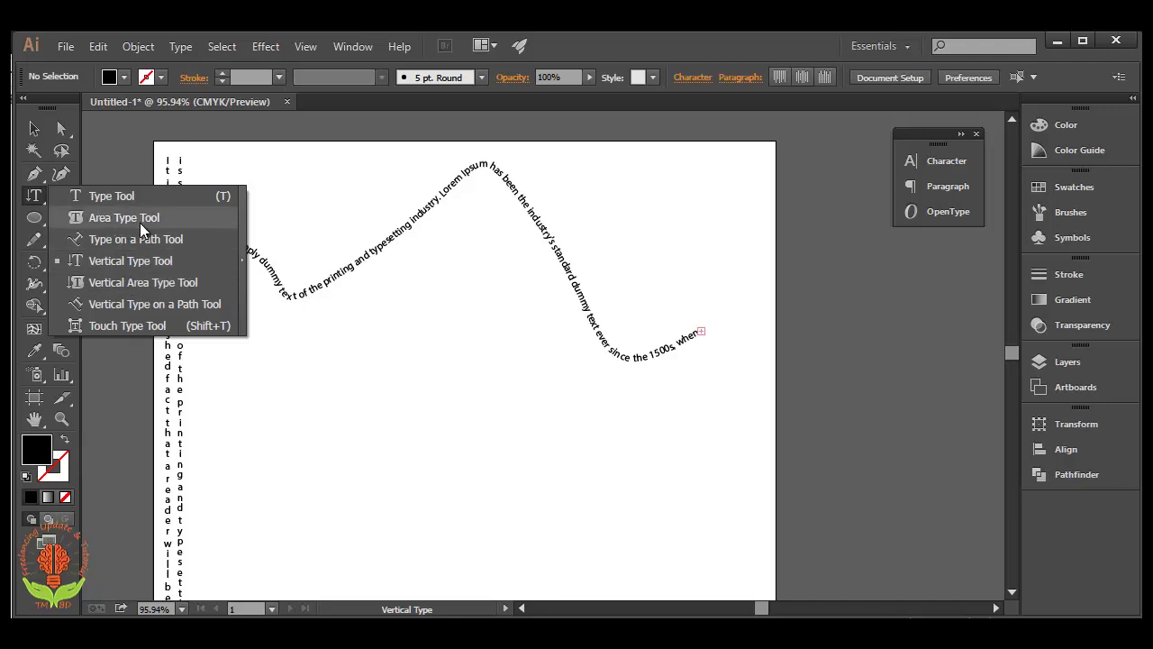
Draw a black circle below the curved text and fill it with vertical area type.
left_click(99, 282)
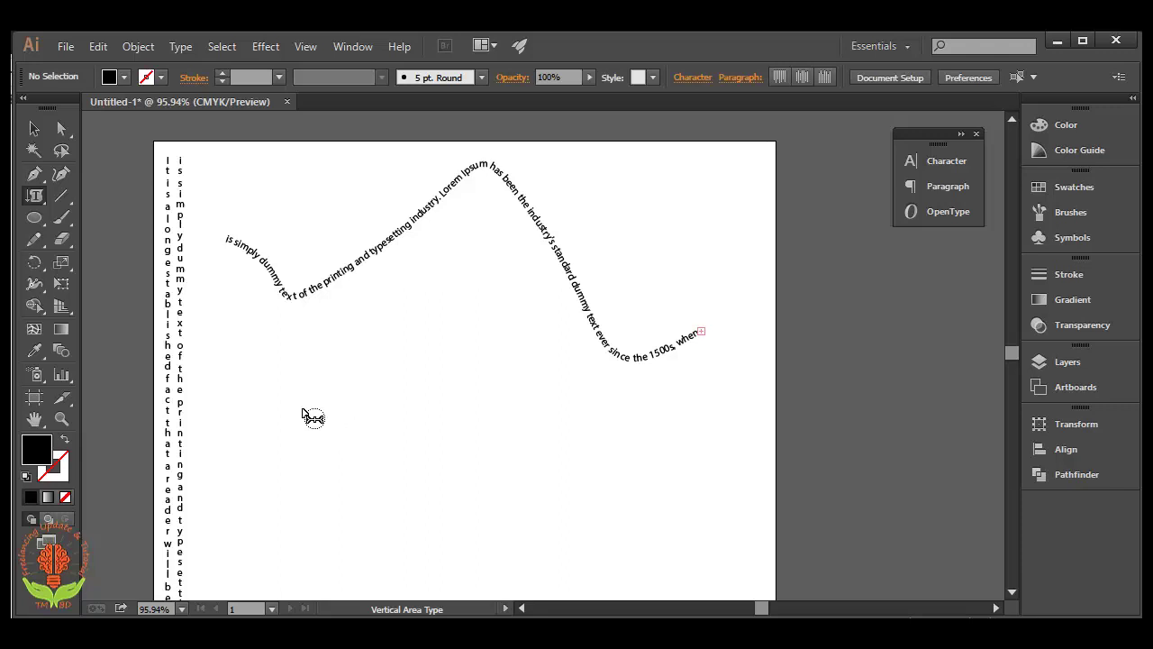
left_click(34, 219)
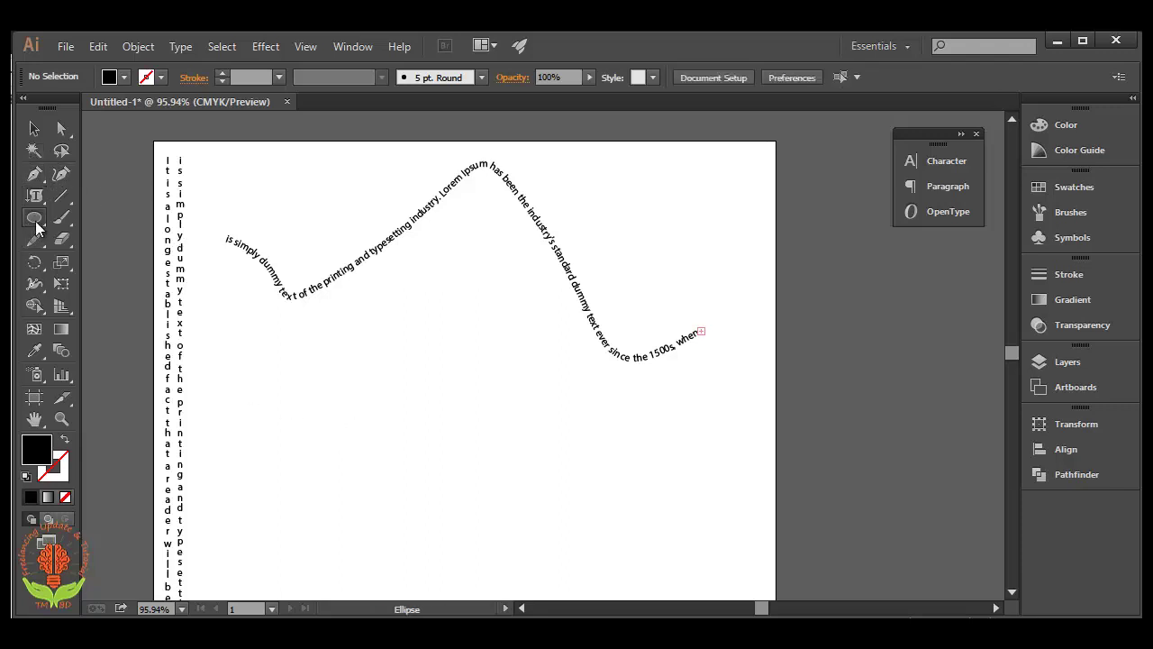
left_click_drag(414, 403, 491, 480)
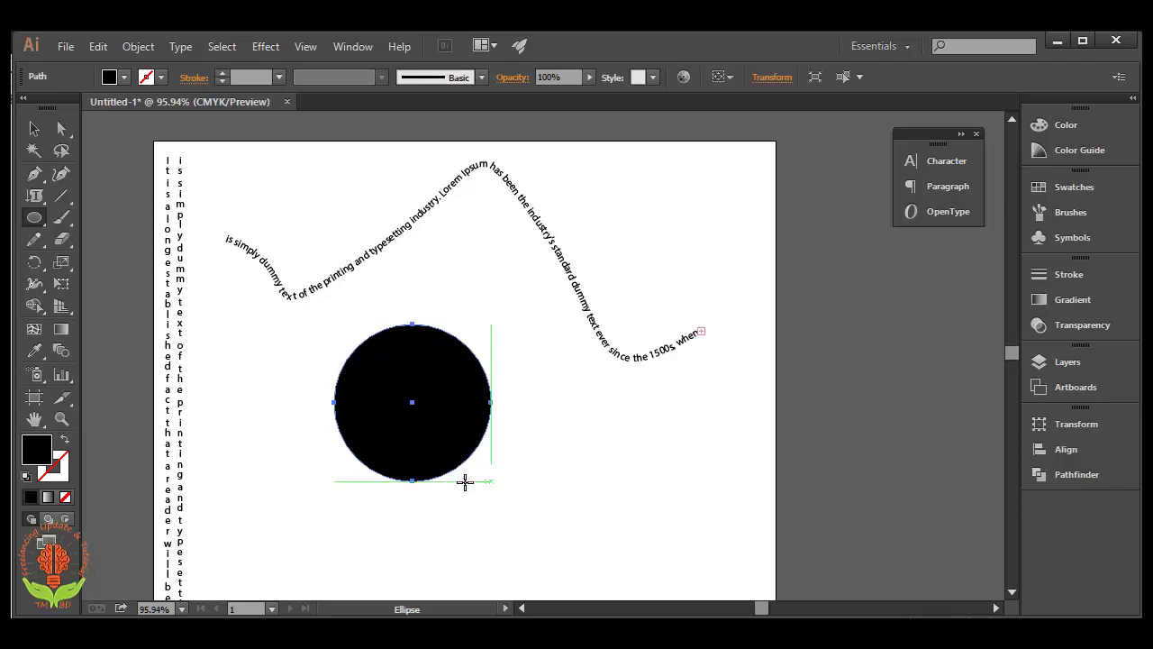
left_click(34, 195, "alt")
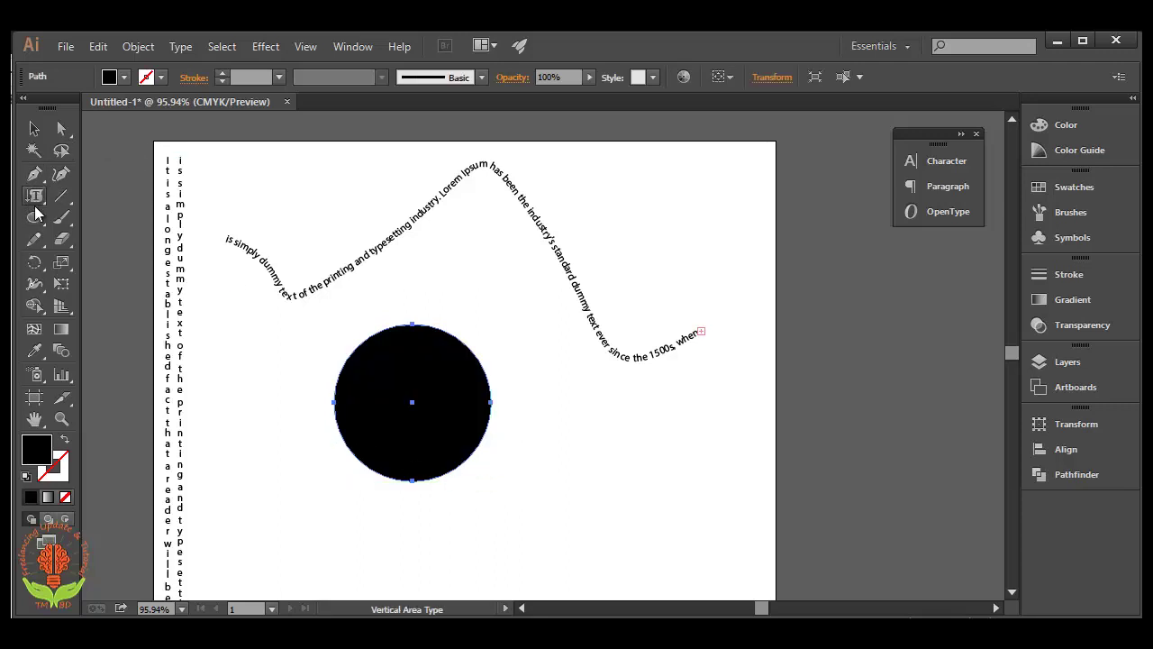
left_click(353, 362)
key("Escape")
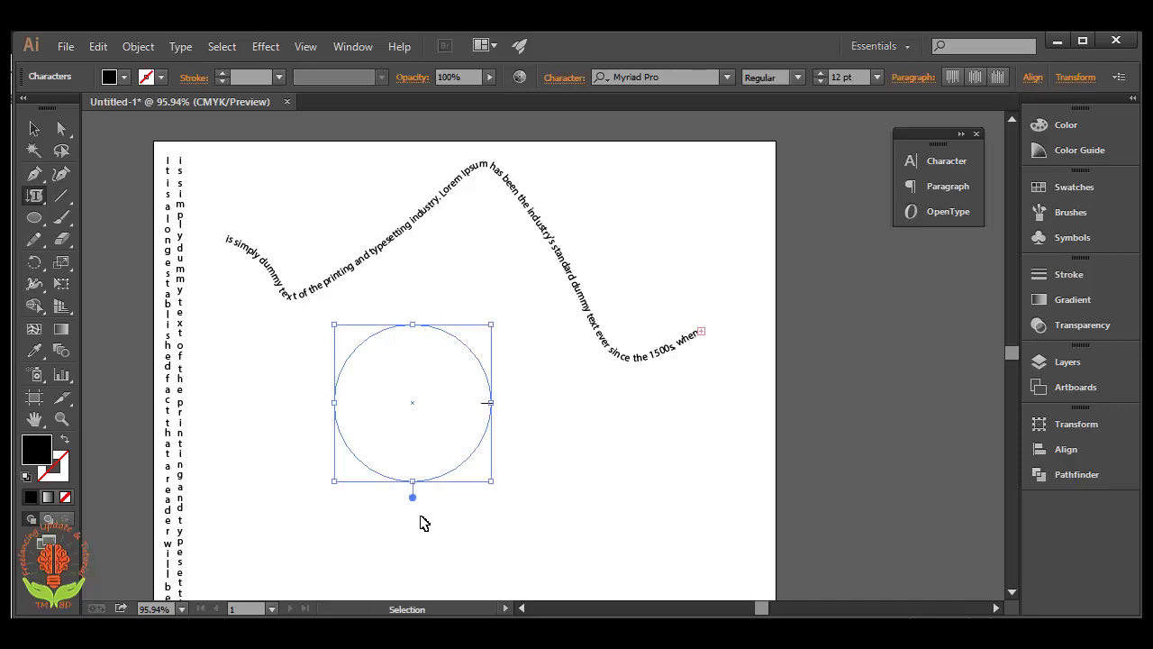
Move the circular text block up and to the right.
left_click(423, 523, "ctrl")
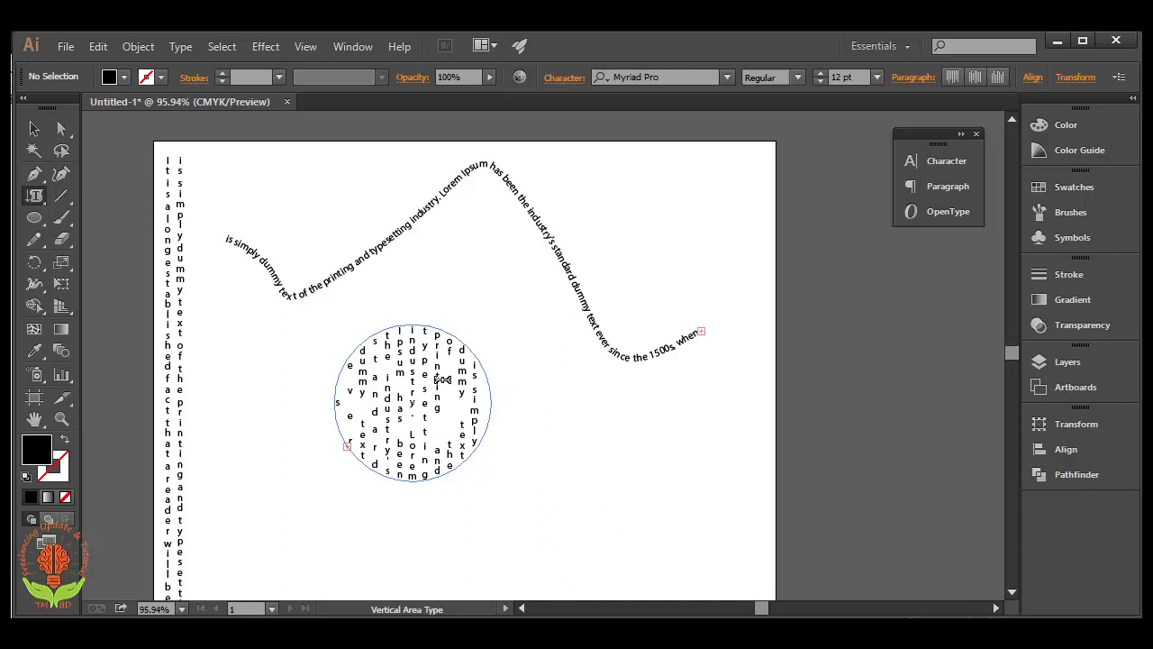
left_click(34, 128)
left_click(340, 424)
left_click_drag(414, 383, 465, 312)
left_click(266, 451)
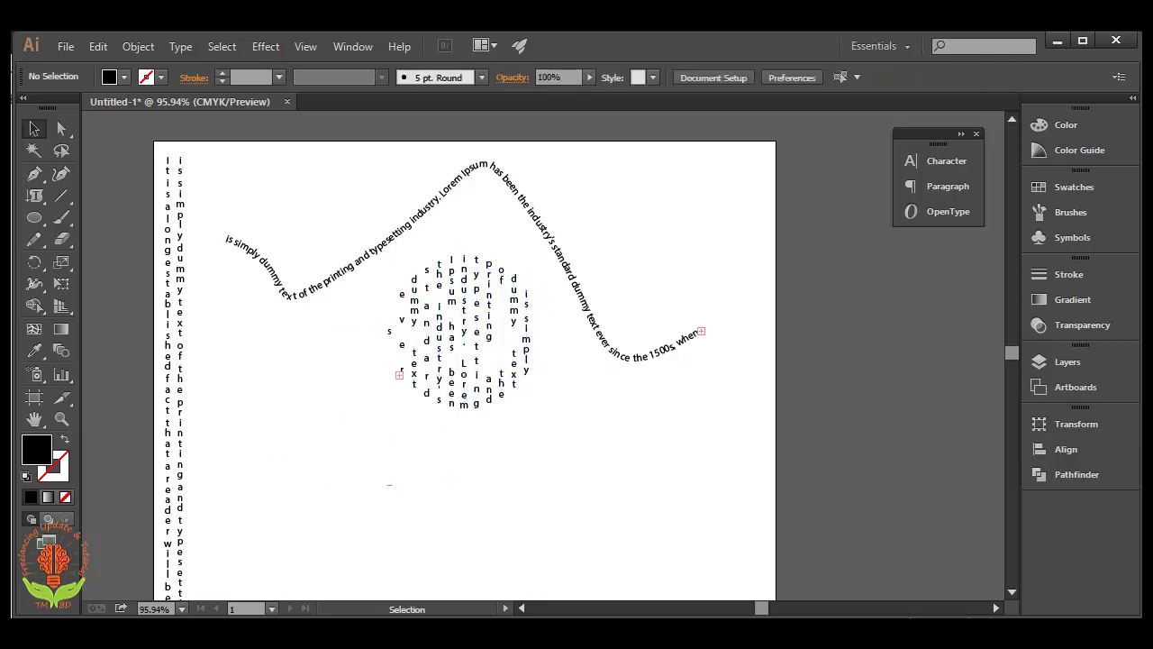
left_click(36, 196)
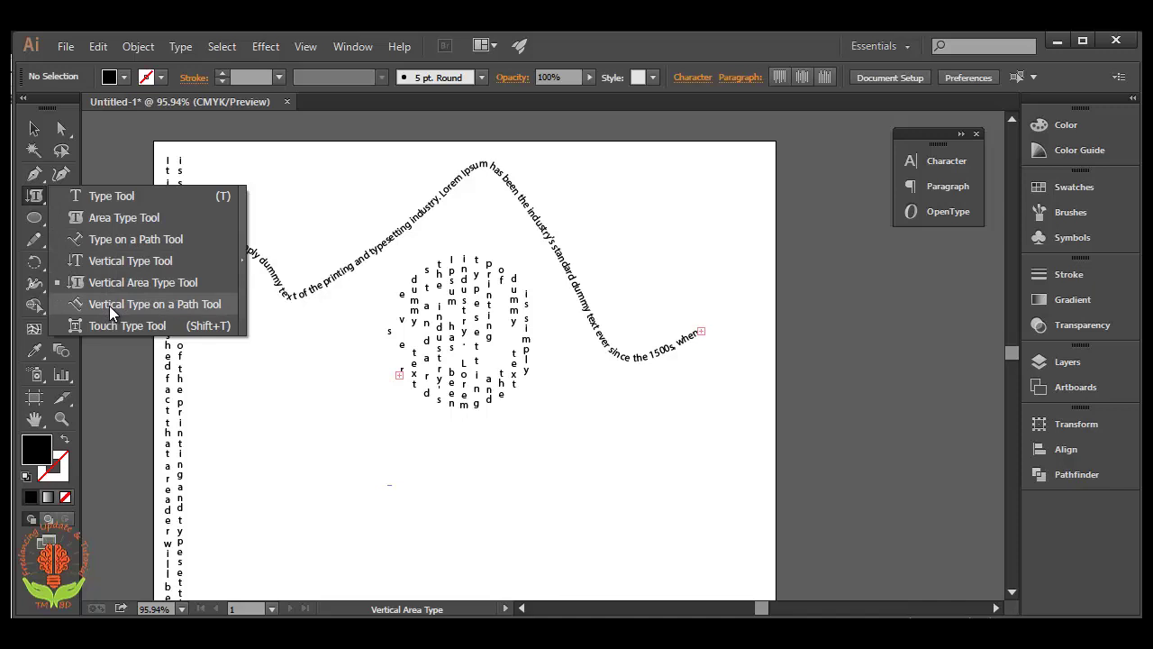
Draw a second wavy curve below the circle, with no fill and a black stroke.
left_click(109, 306)
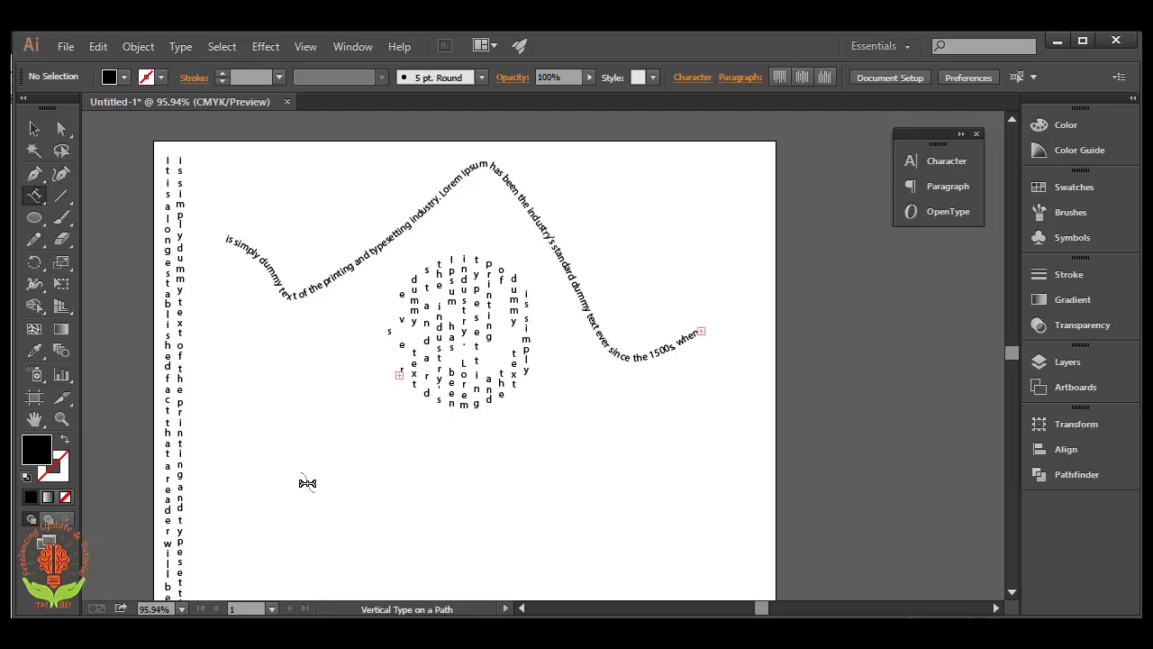
left_click(34, 174)
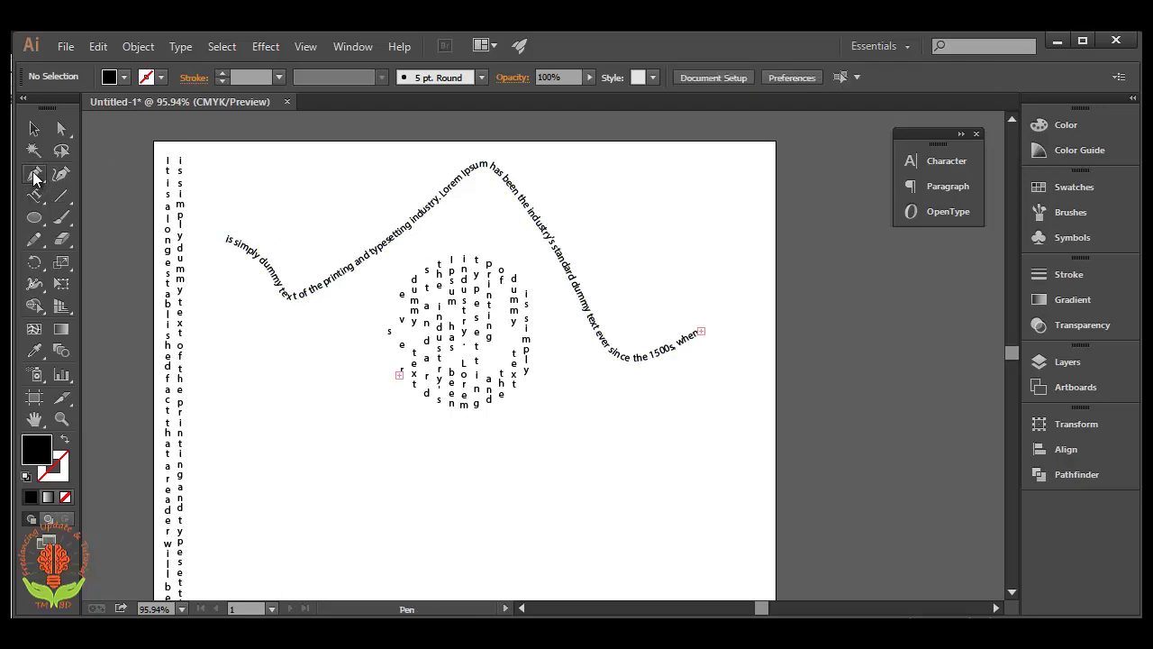
left_click_drag(283, 463, 424, 463)
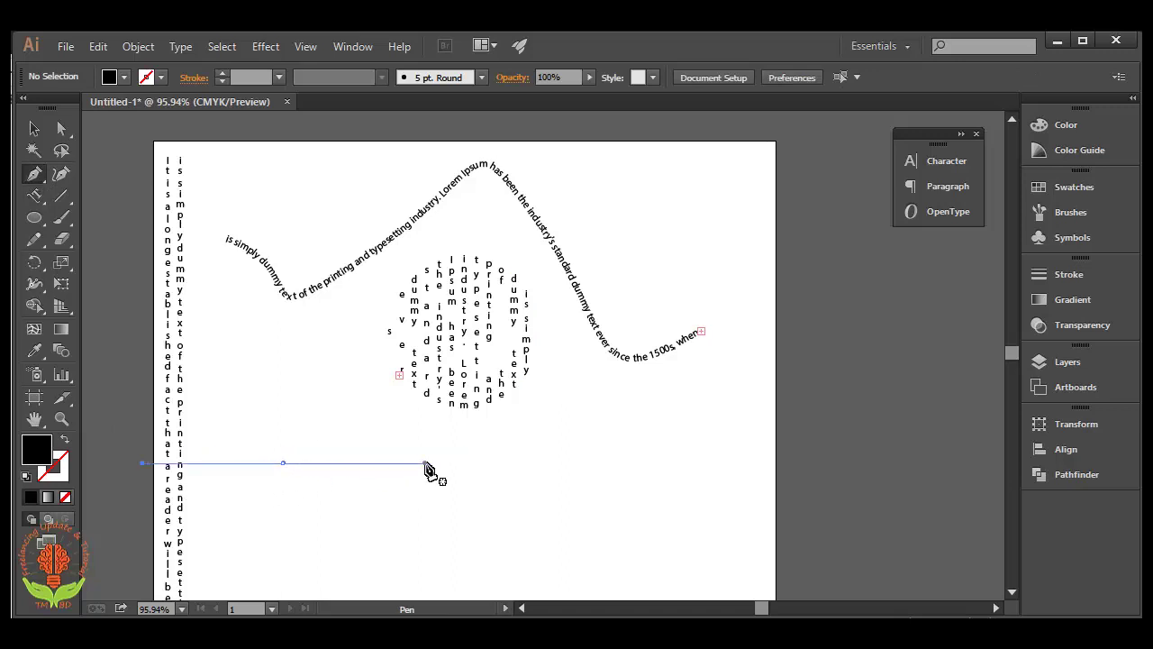
left_click(421, 512)
left_click_drag(421, 512, 630, 288)
left_click_drag(508, 359, 484, 399)
left_click_drag(674, 466, 771, 425)
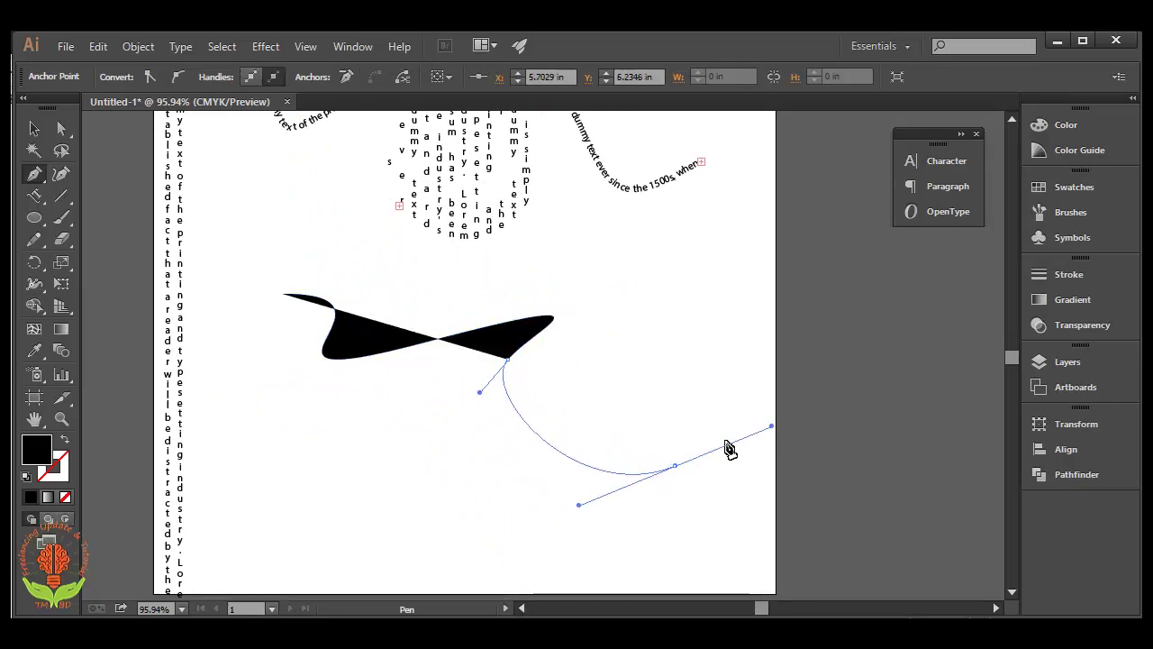
left_click(34, 128)
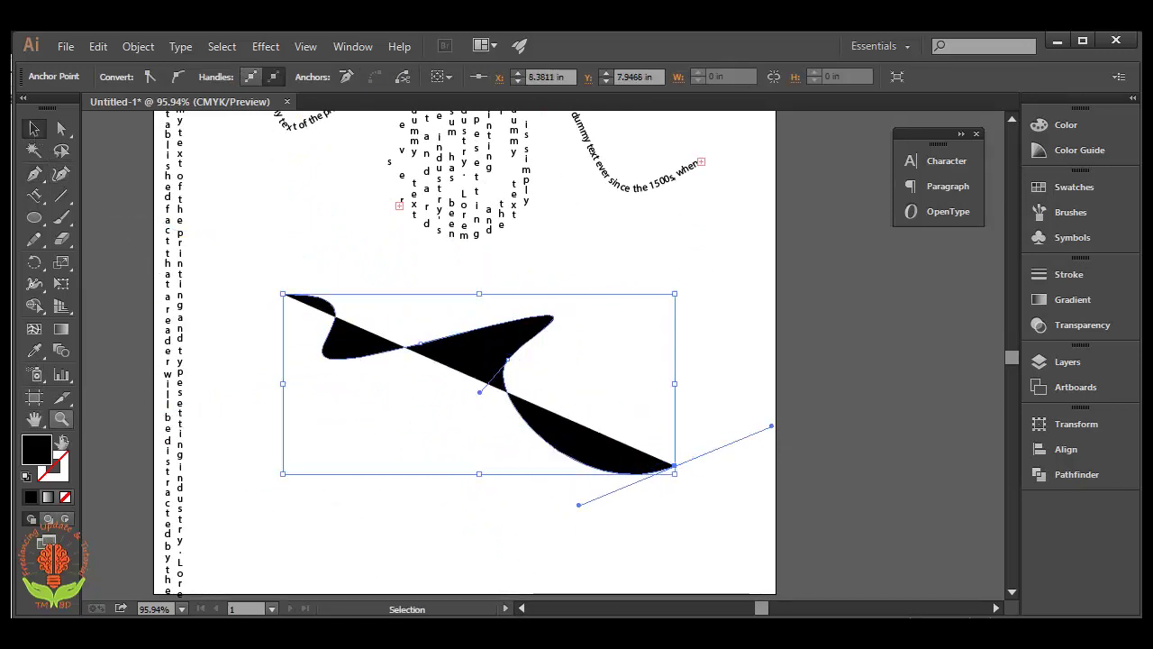
left_click(64, 440)
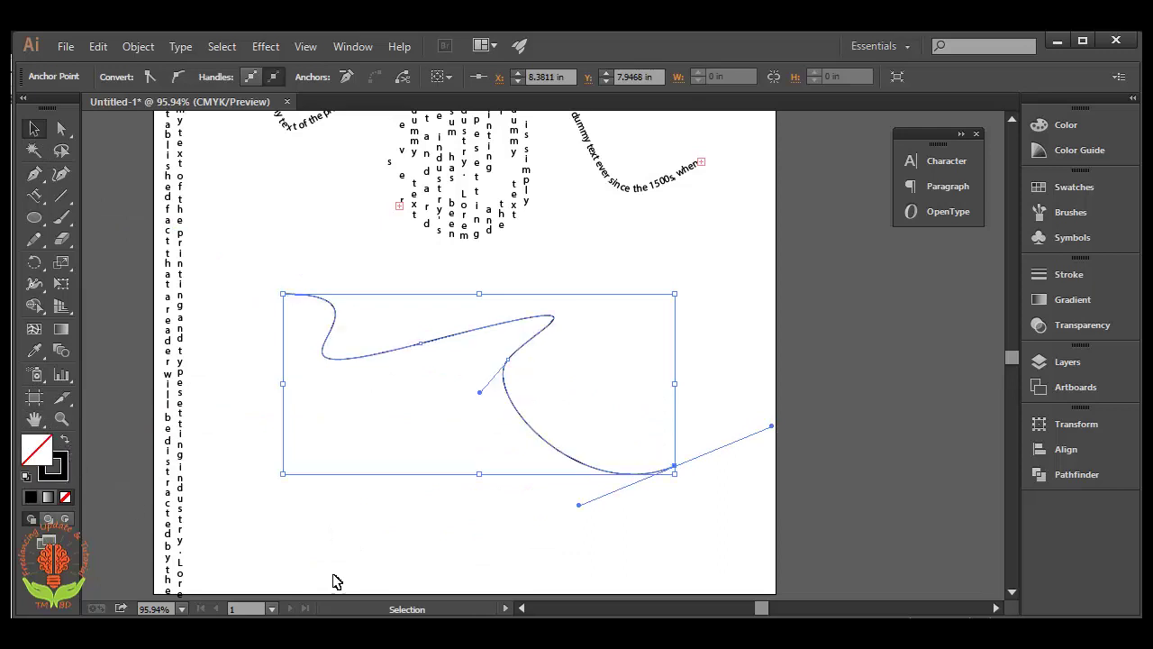
left_click(413, 561)
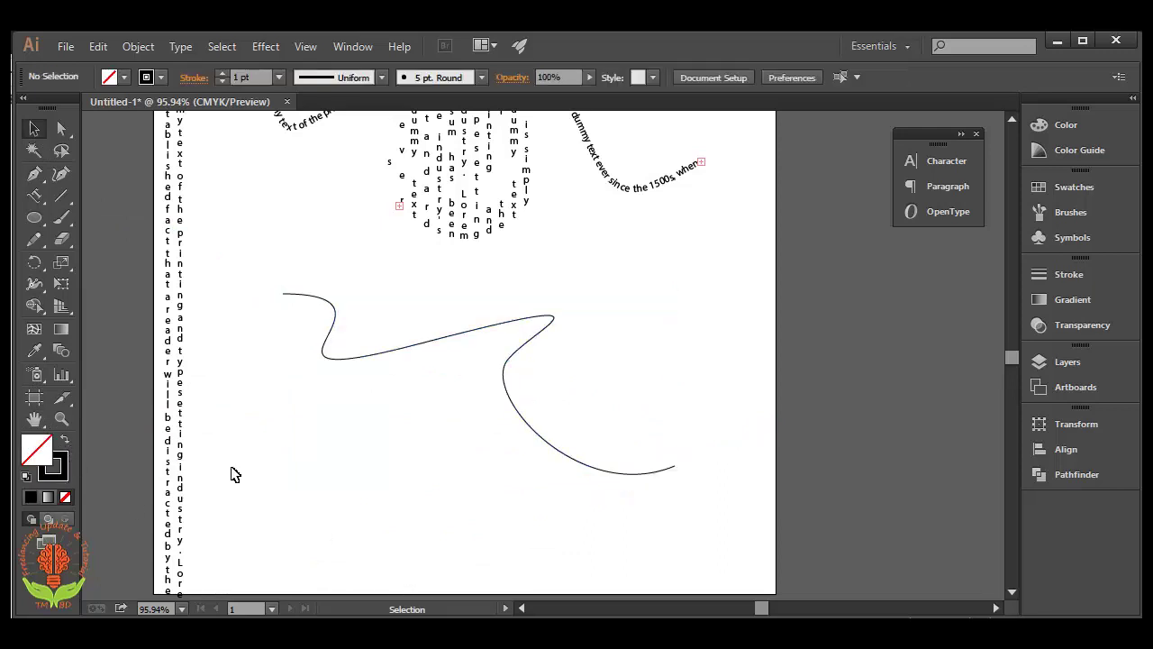
Paste dummy text as vertical type along the curve and move it up and right.
left_click(546, 444)
left_click(34, 195)
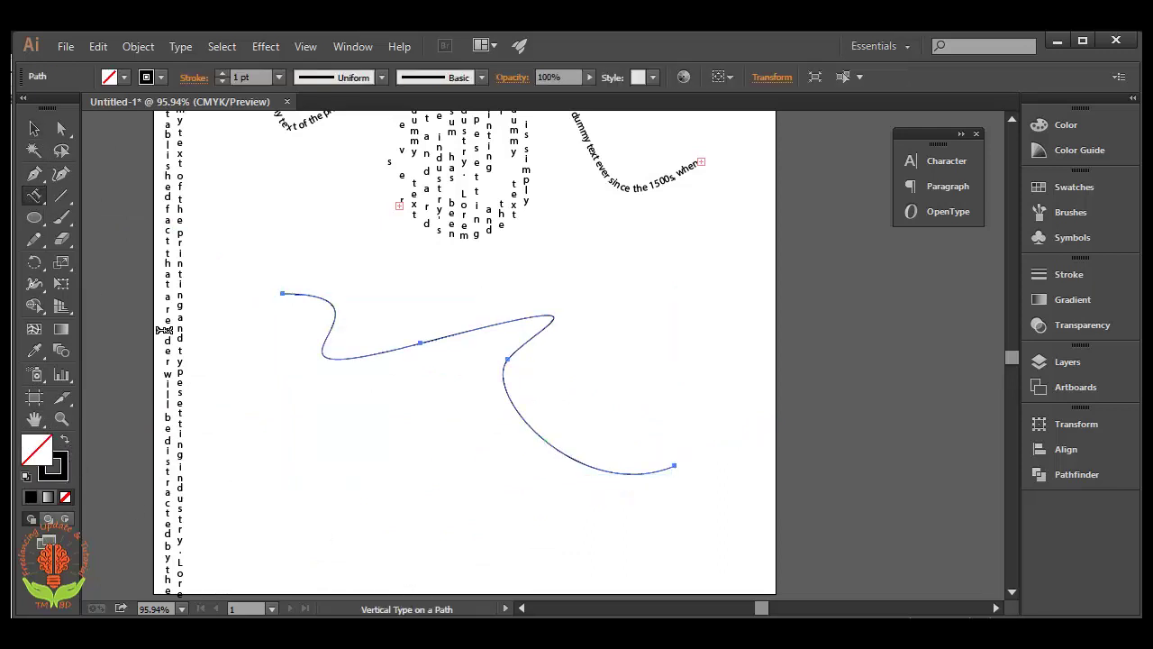
left_click(284, 293)
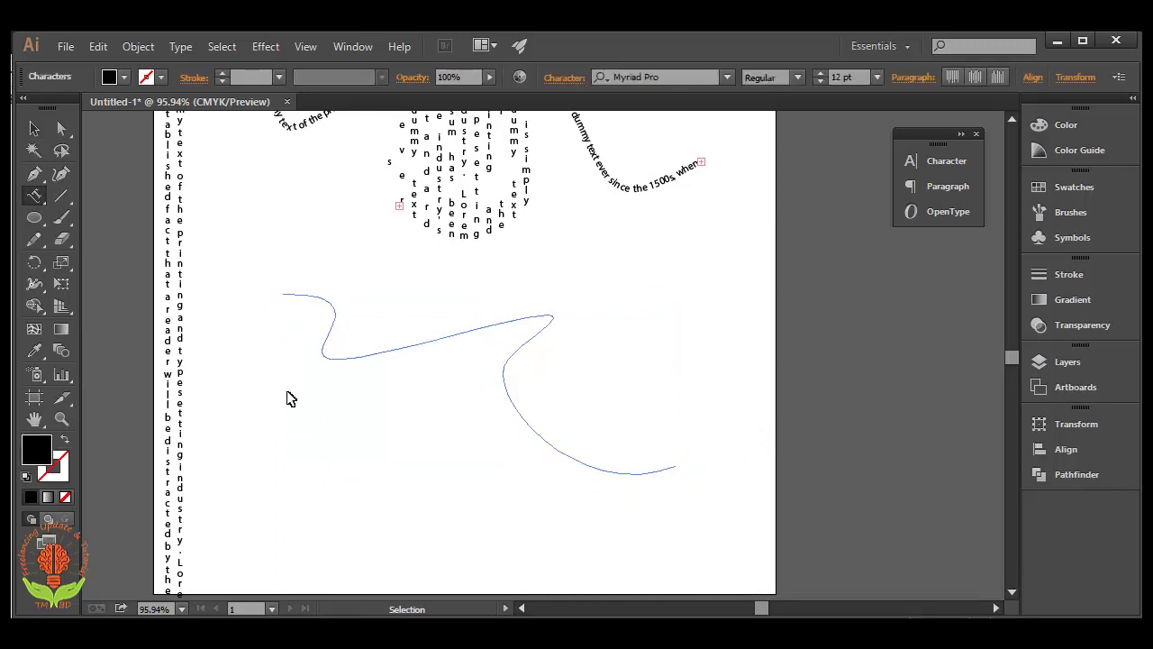
key("ctrl+v")
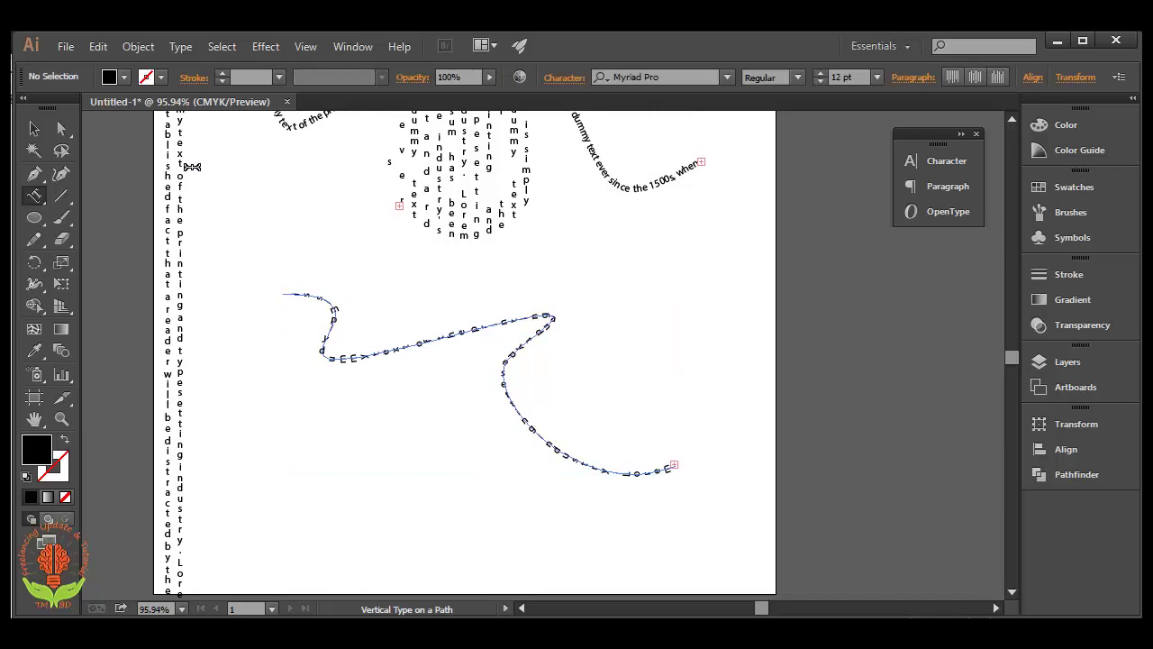
left_click(34, 128)
left_click(426, 577)
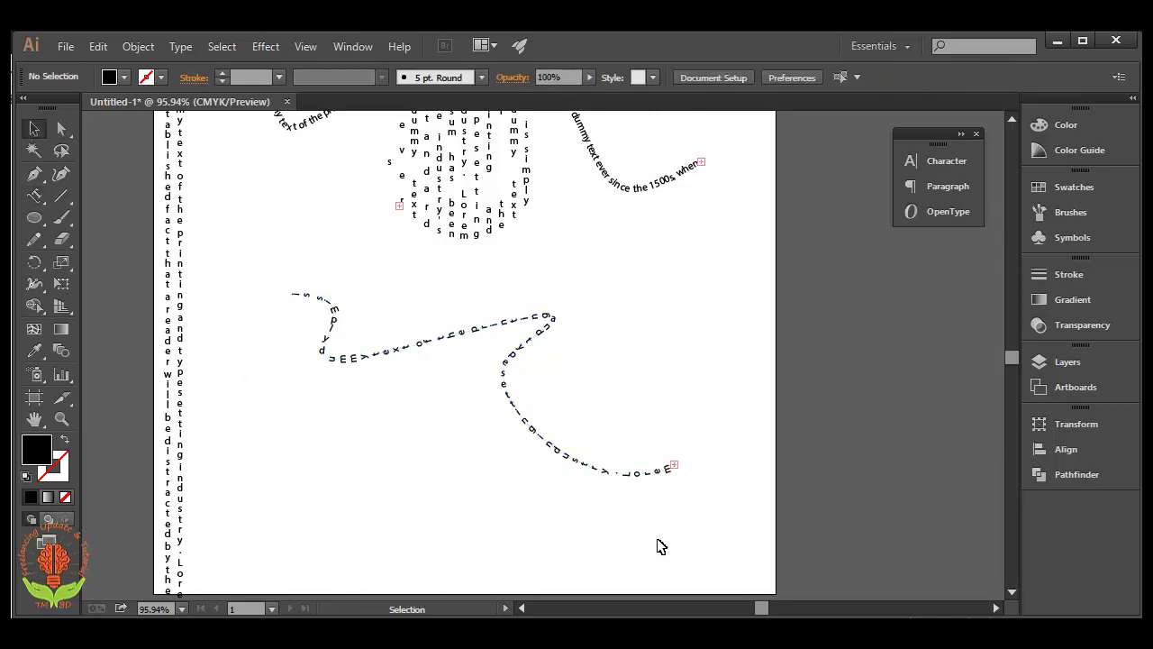
left_click_drag(535, 389, 569, 319)
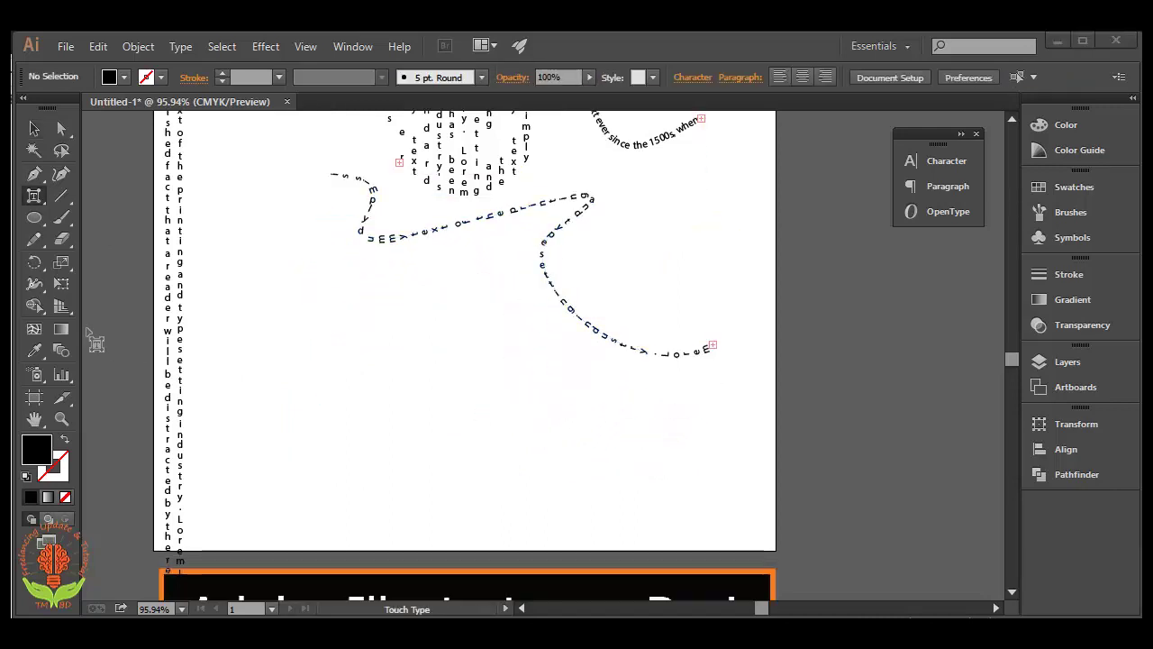
left_click(35, 197)
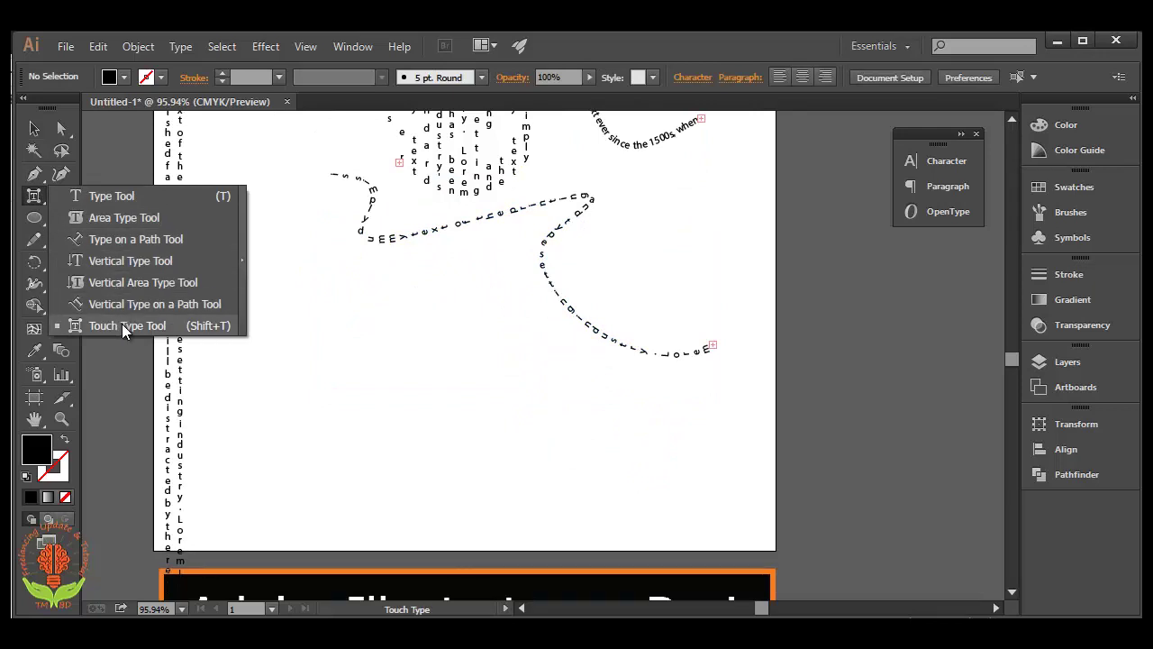
Type 'Adobe Illustrator' on the artboard and scale it up to about 58 pt.
left_click(101, 197)
left_click(272, 341)
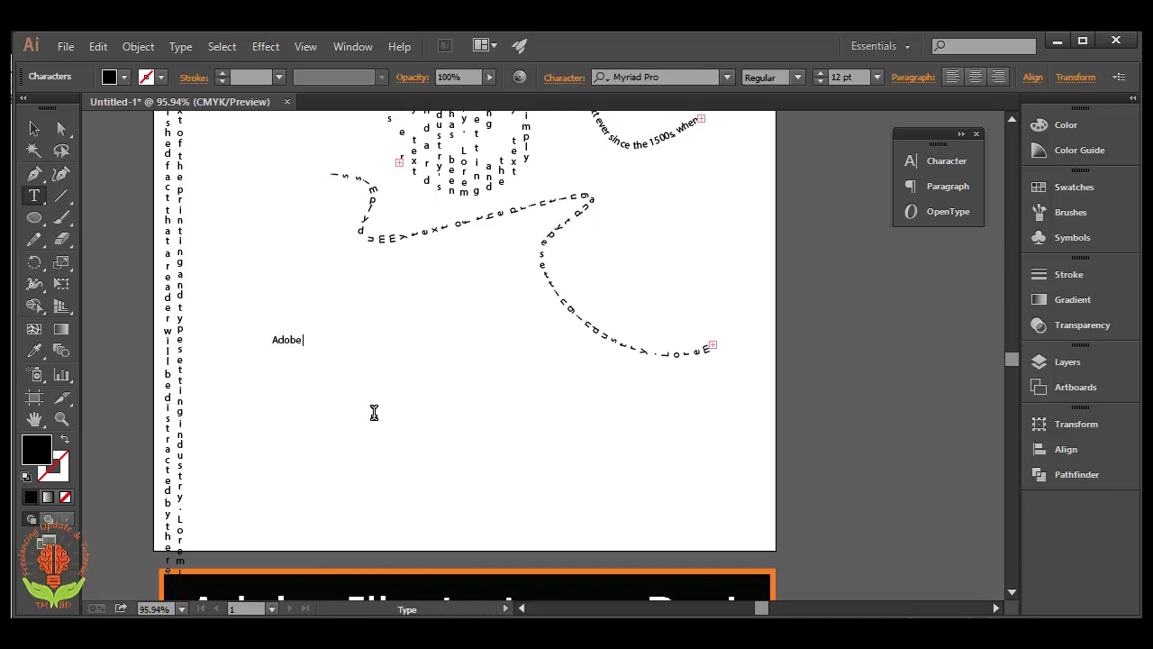
type("ustrator")
left_click(46, 134)
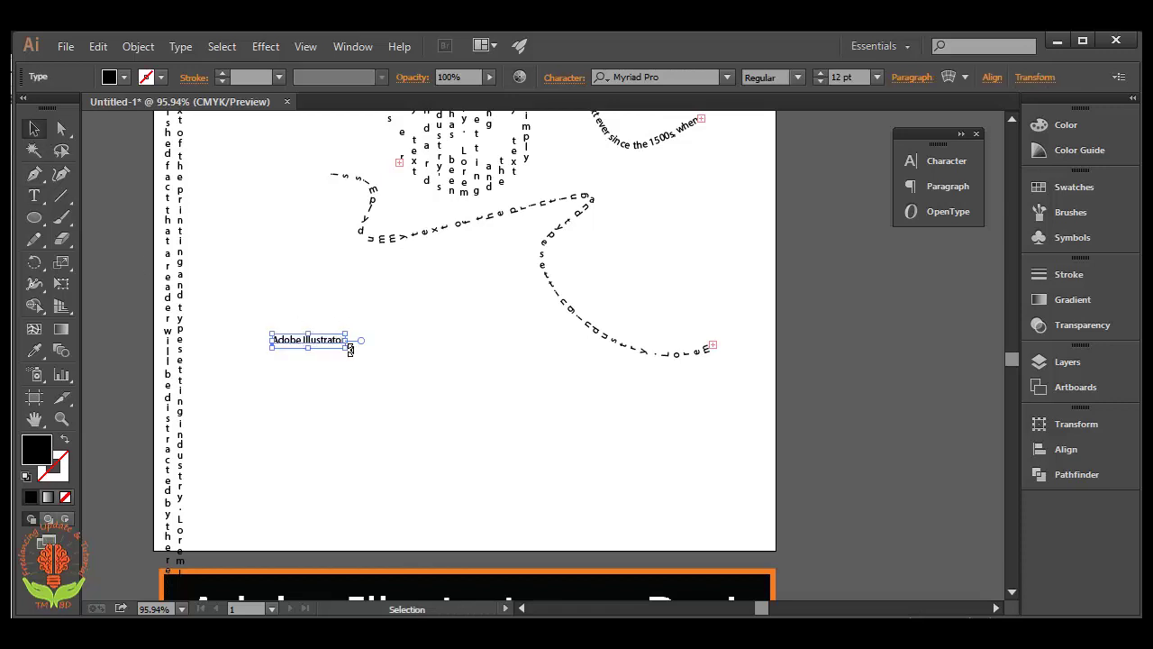
left_click_drag(349, 350, 641, 492)
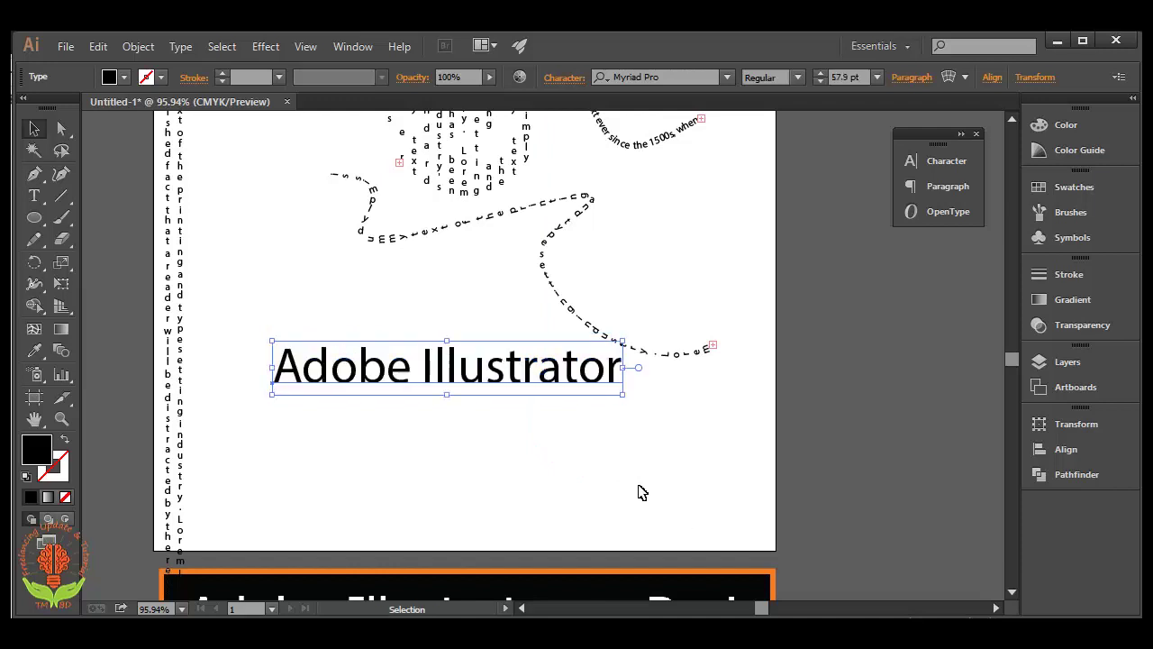
left_click(701, 478)
Move the vertical path text further to the right.
scroll(702, 468, "up", 2)
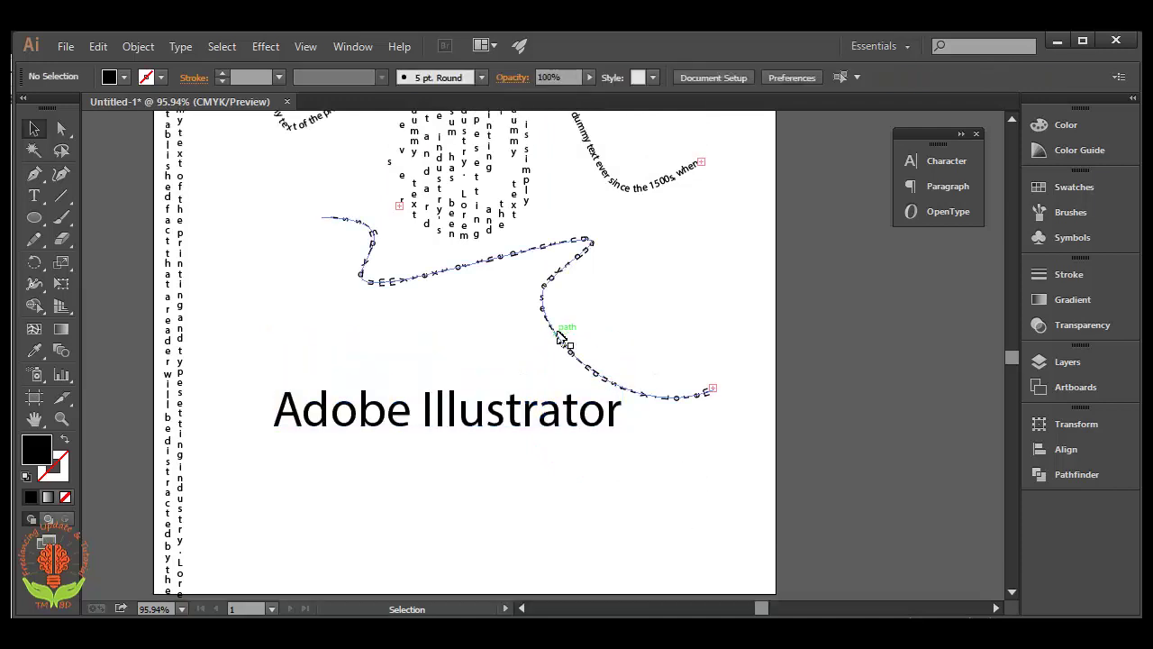
left_click_drag(559, 344, 806, 330)
left_click(582, 480)
Enlarge the 'Adobe Illustrator' heading to 75.48 pt and reposition it mid-artboard.
scroll(582, 479, "down", 5)
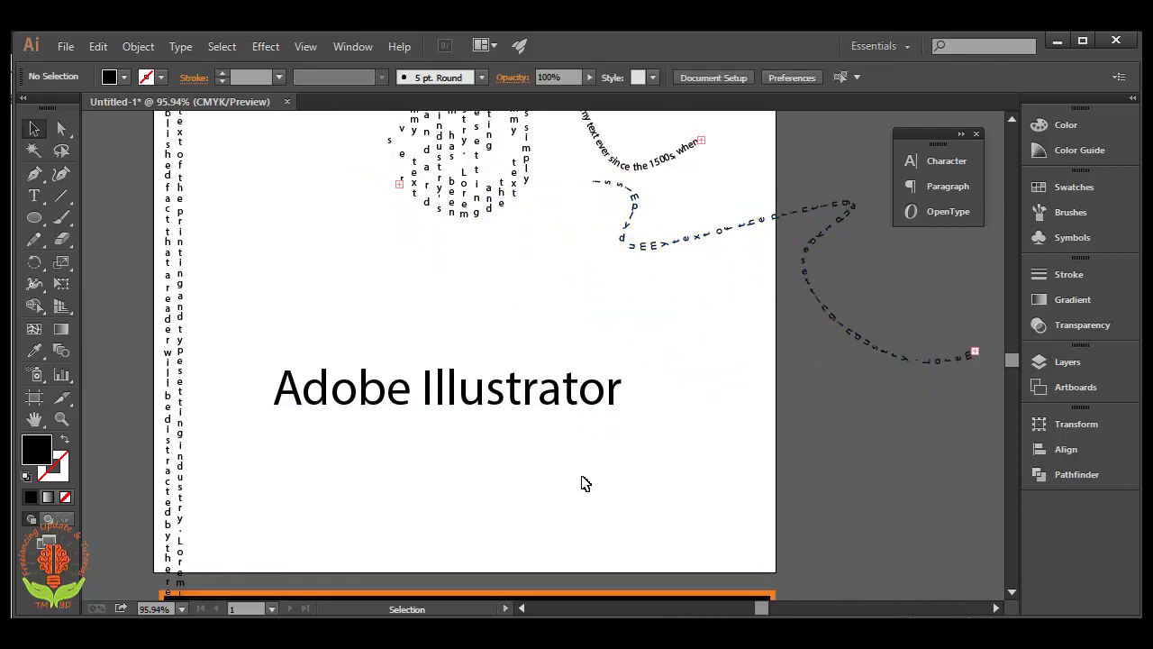
left_click_drag(547, 312, 534, 269)
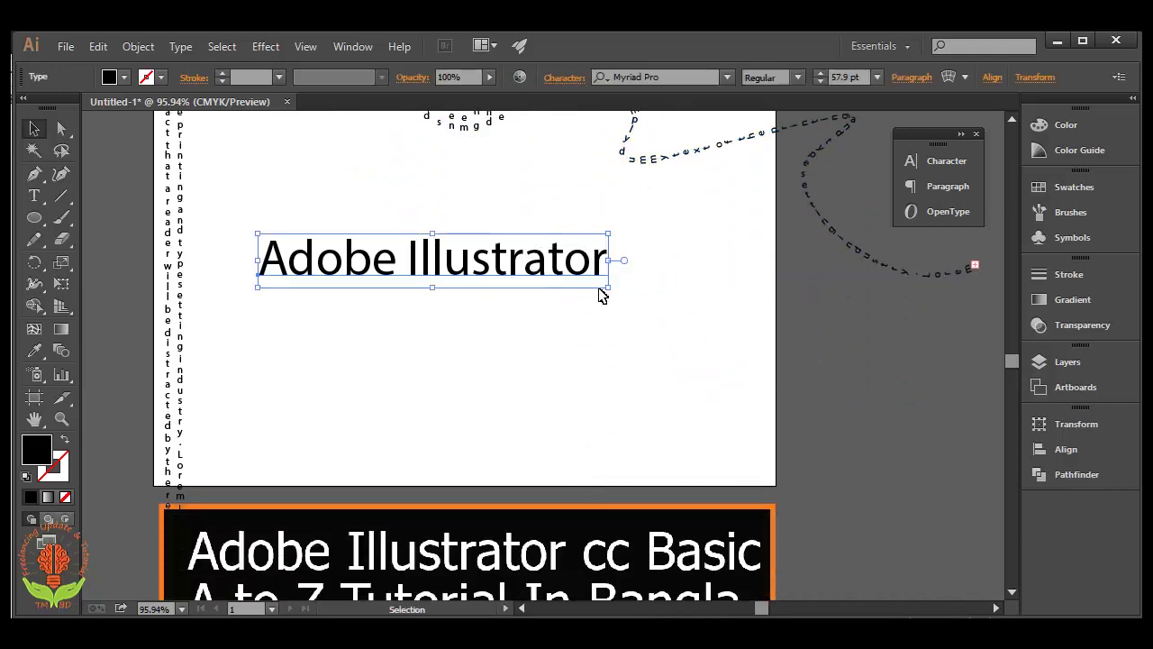
left_click_drag(606, 291, 711, 355)
left_click(691, 407)
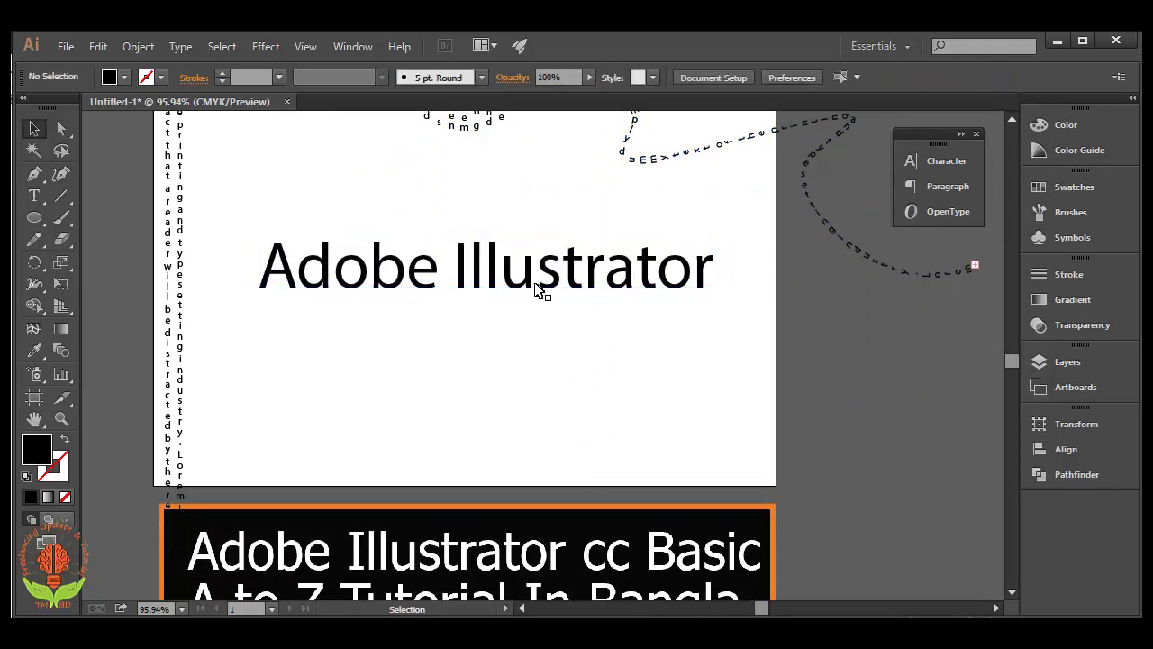
left_click_drag(537, 292, 549, 347)
left_click(87, 362)
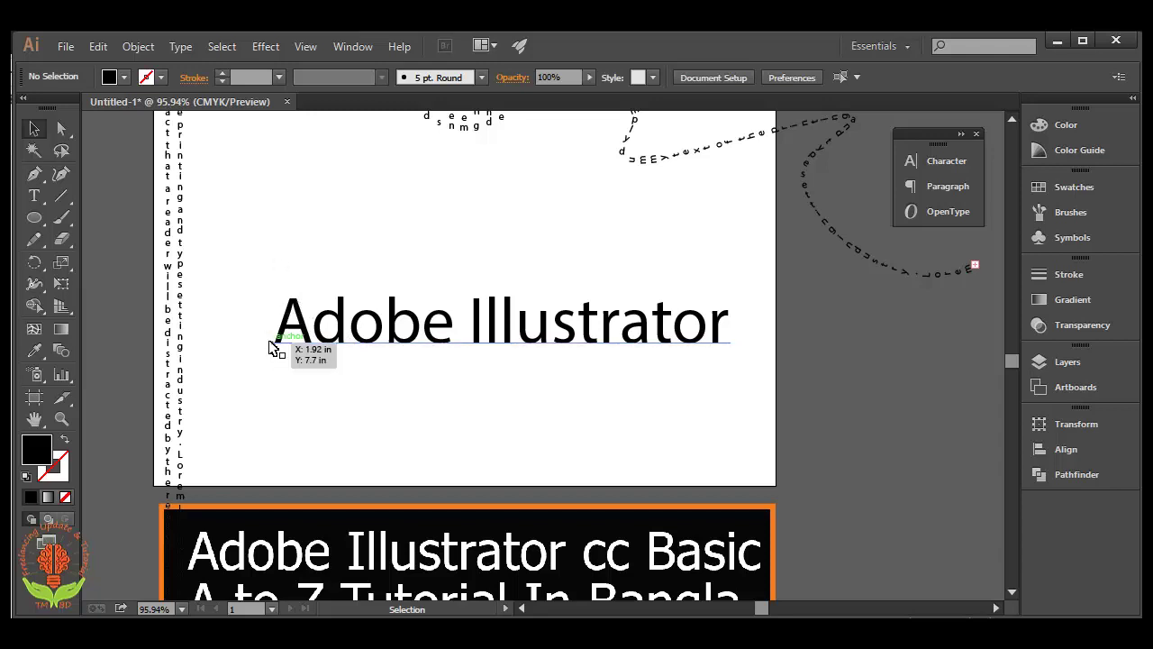
left_click(628, 348)
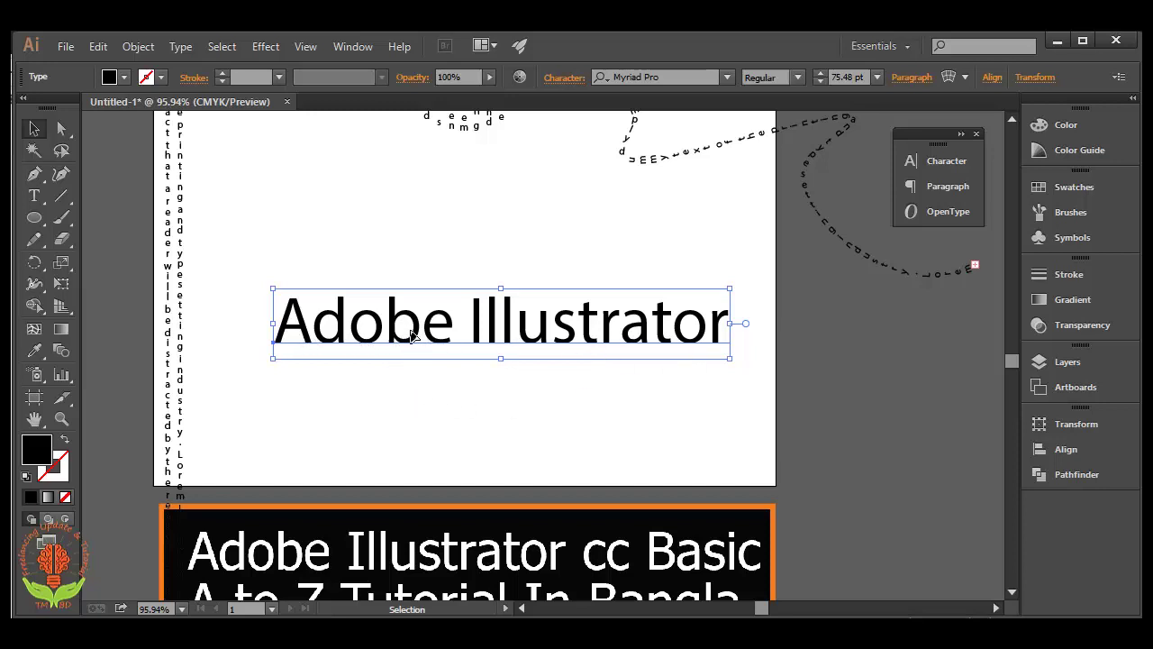
left_click(321, 377)
left_click(307, 340)
Enlarge the headline's letter A into a large capital with the Touch Type tool.
left_click_drag(33, 196, 117, 330)
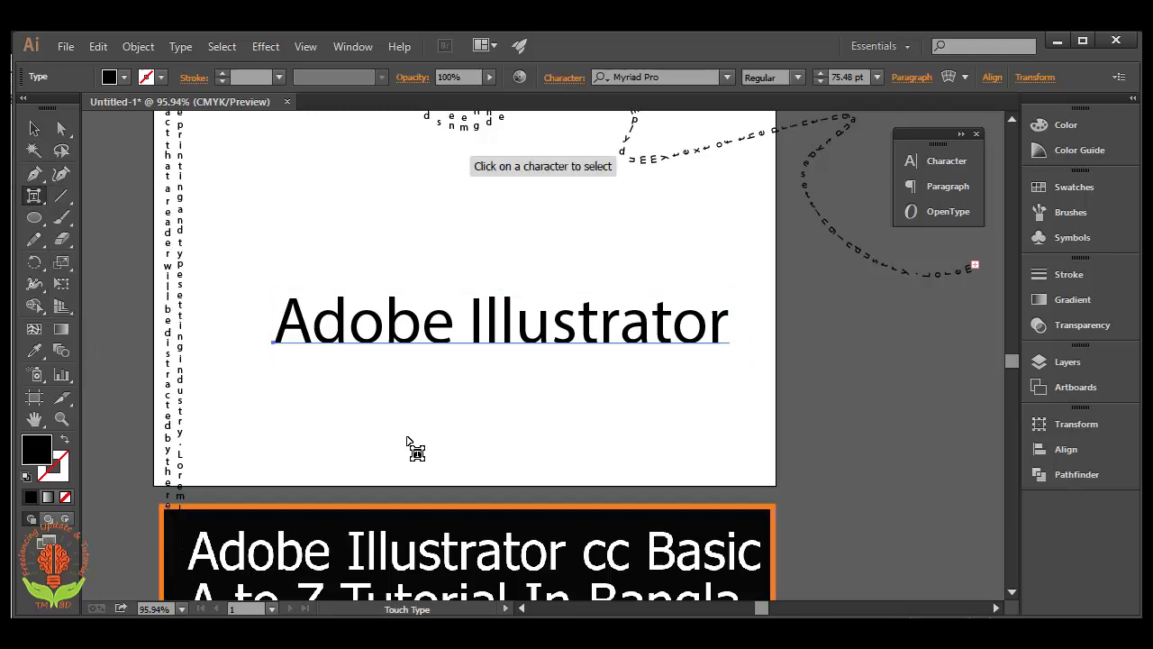
left_click(287, 341)
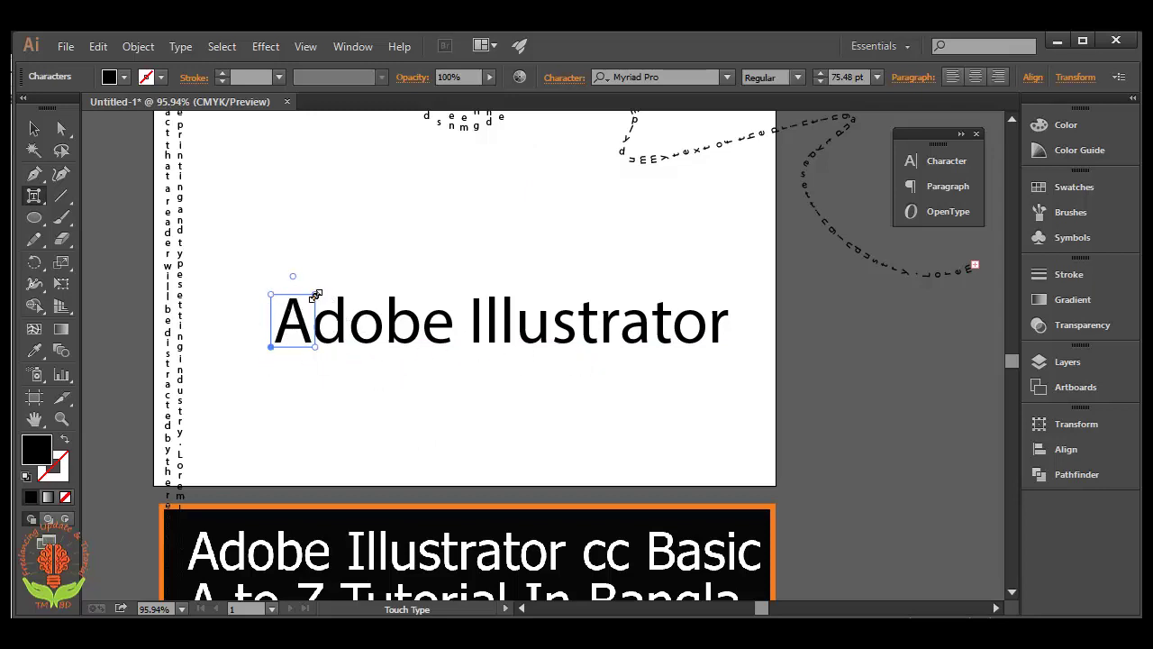
left_click_drag(314, 296, 384, 217)
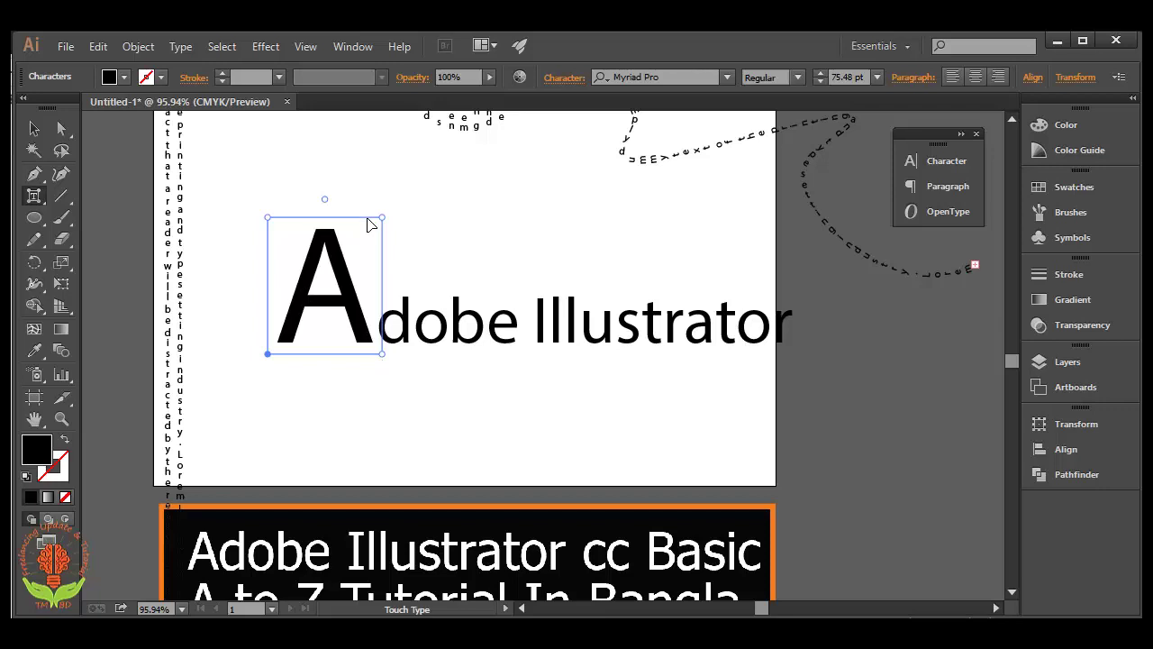
left_click_drag(382, 218, 317, 361)
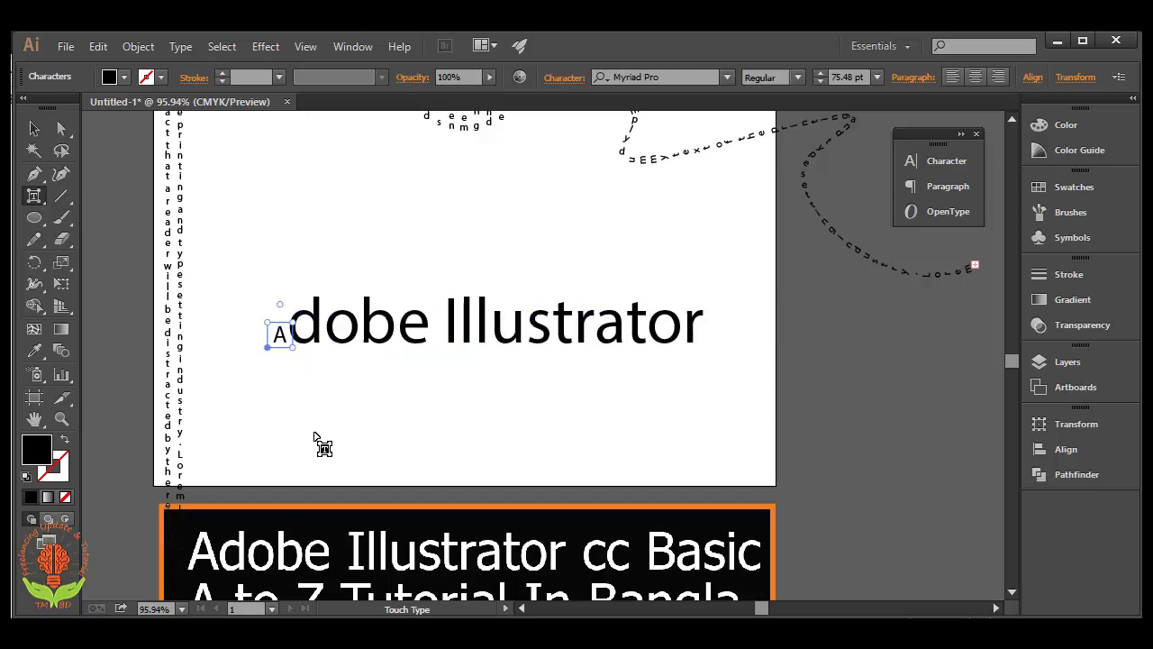
left_click(290, 359)
left_click(280, 334)
left_click_drag(296, 323, 434, 243)
Shrink and lower the d, and enlarge the o to about 170% and raise it.
left_click(376, 332)
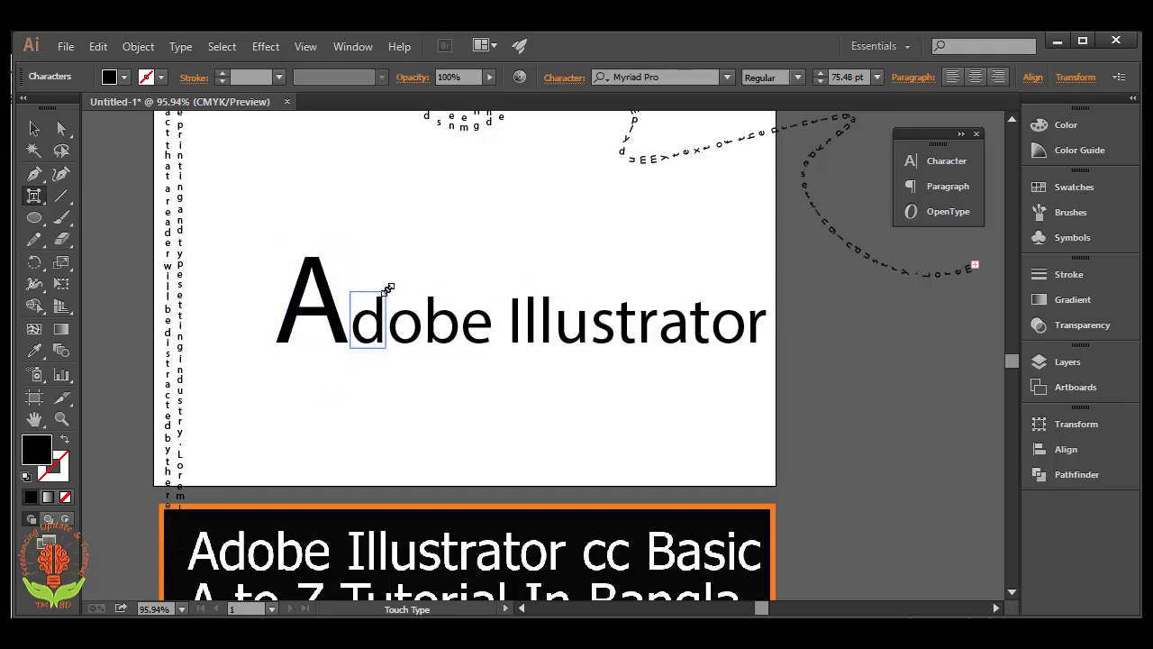
left_click_drag(388, 289, 364, 355)
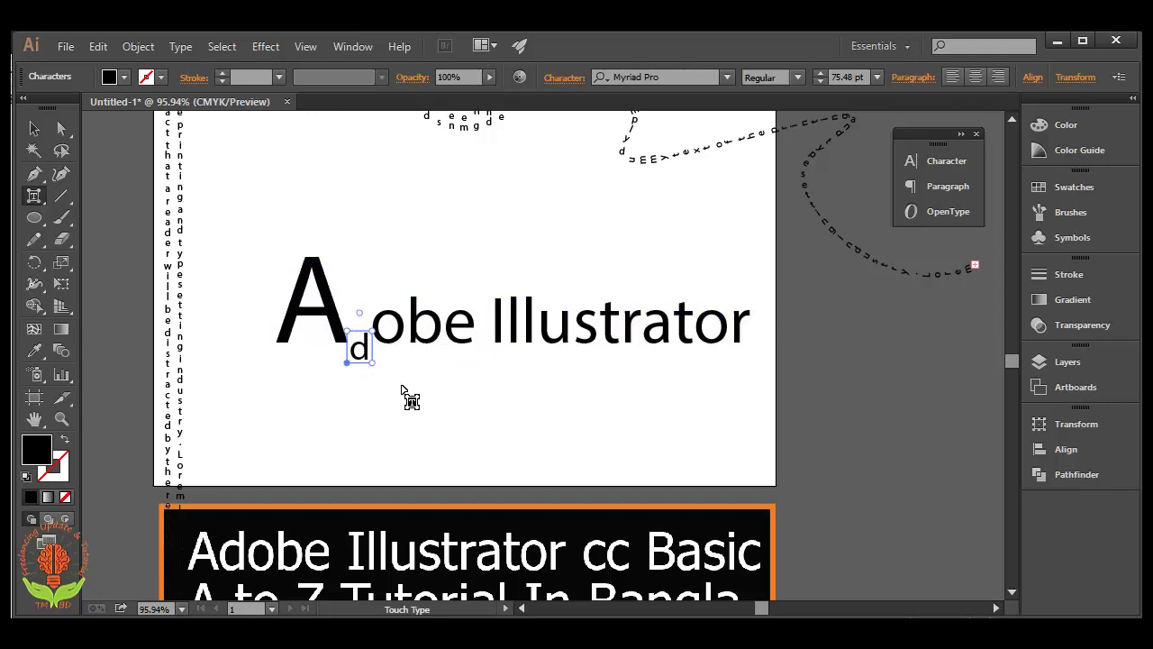
left_click(399, 329)
left_click_drag(412, 304, 444, 285)
left_click_drag(419, 330, 412, 312)
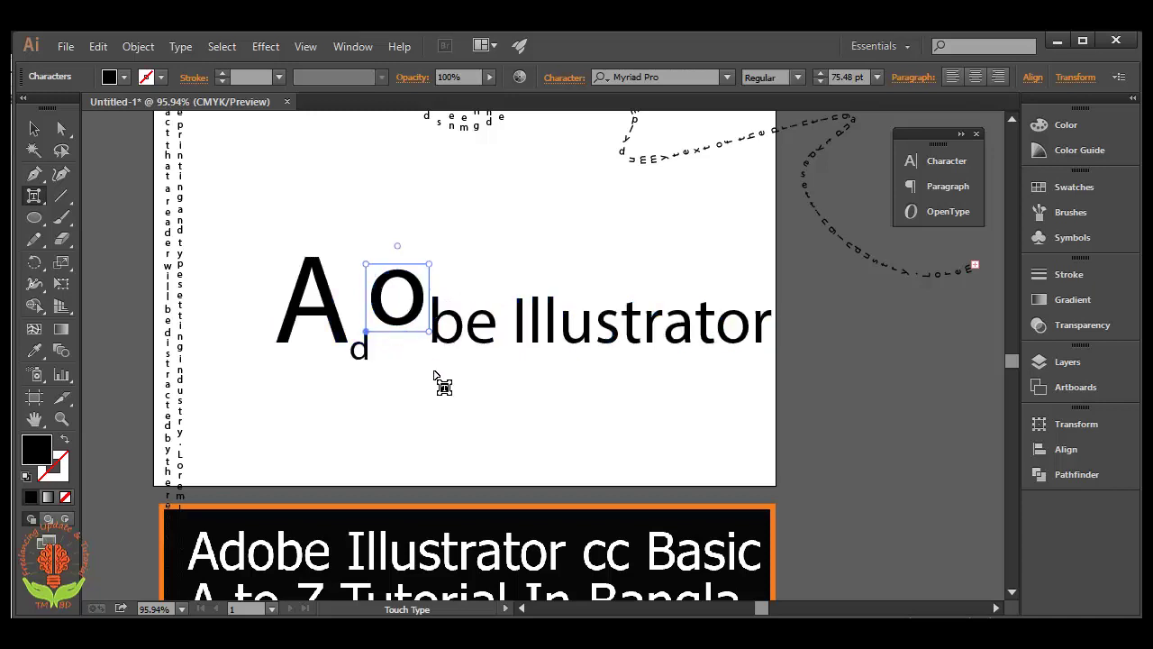
left_click(431, 428)
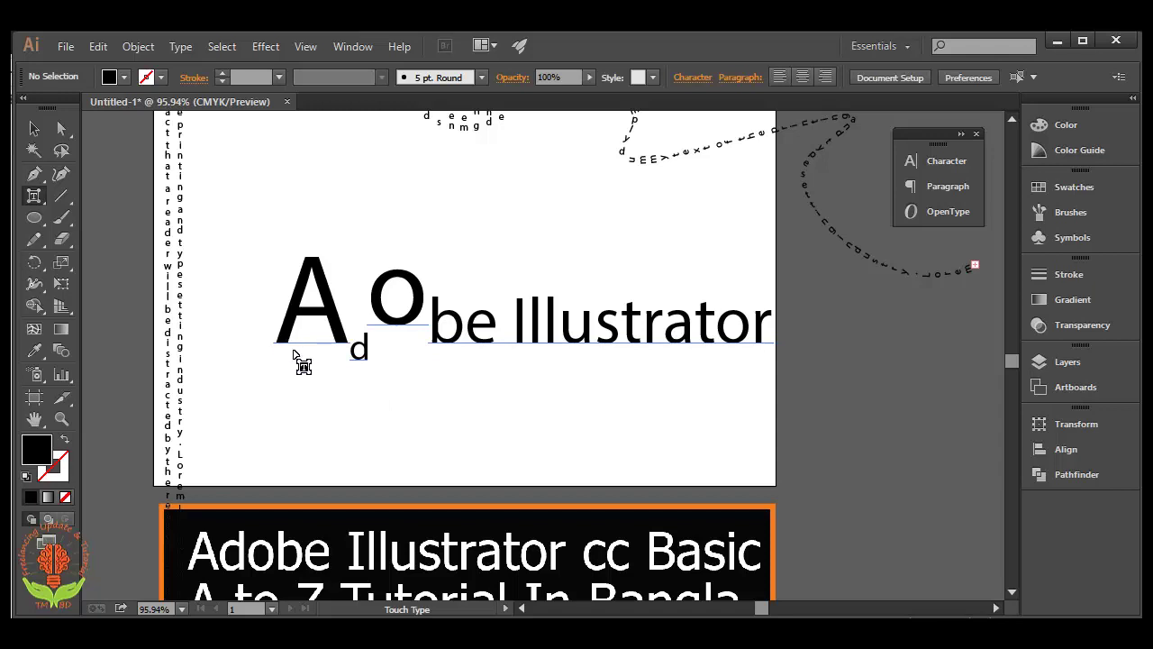
Reposition the large A so it sits beside the d.
left_click(340, 335)
left_click_drag(340, 335, 349, 261)
left_click(342, 442)
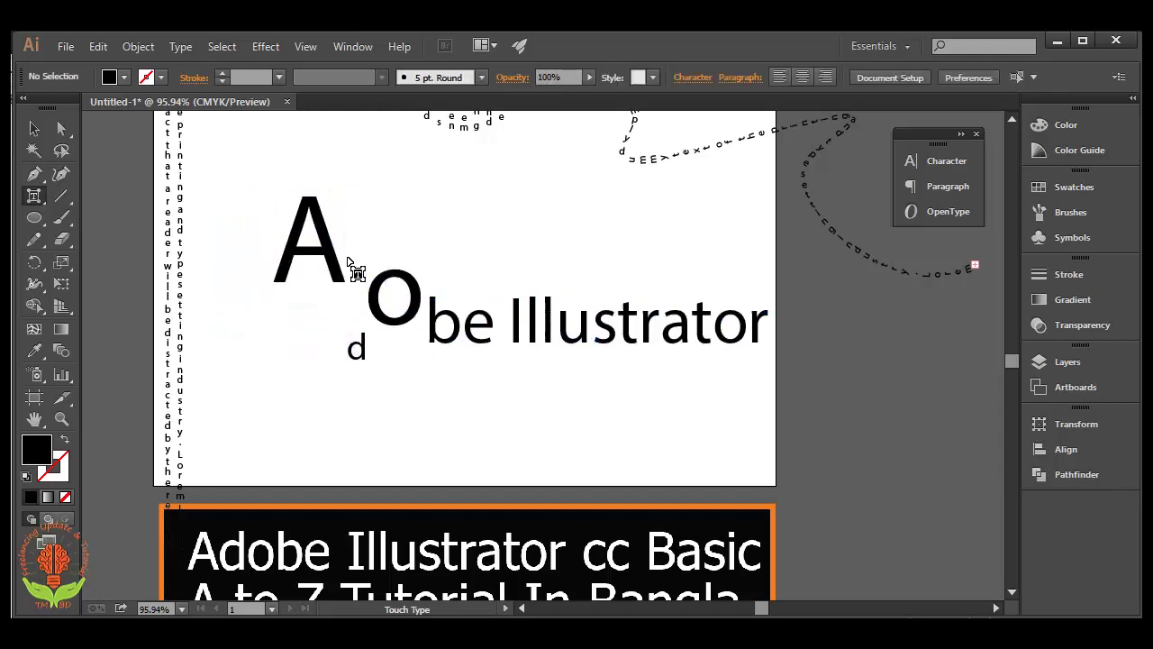
left_click(336, 274)
left_click_drag(335, 271, 317, 356)
left_click(339, 448)
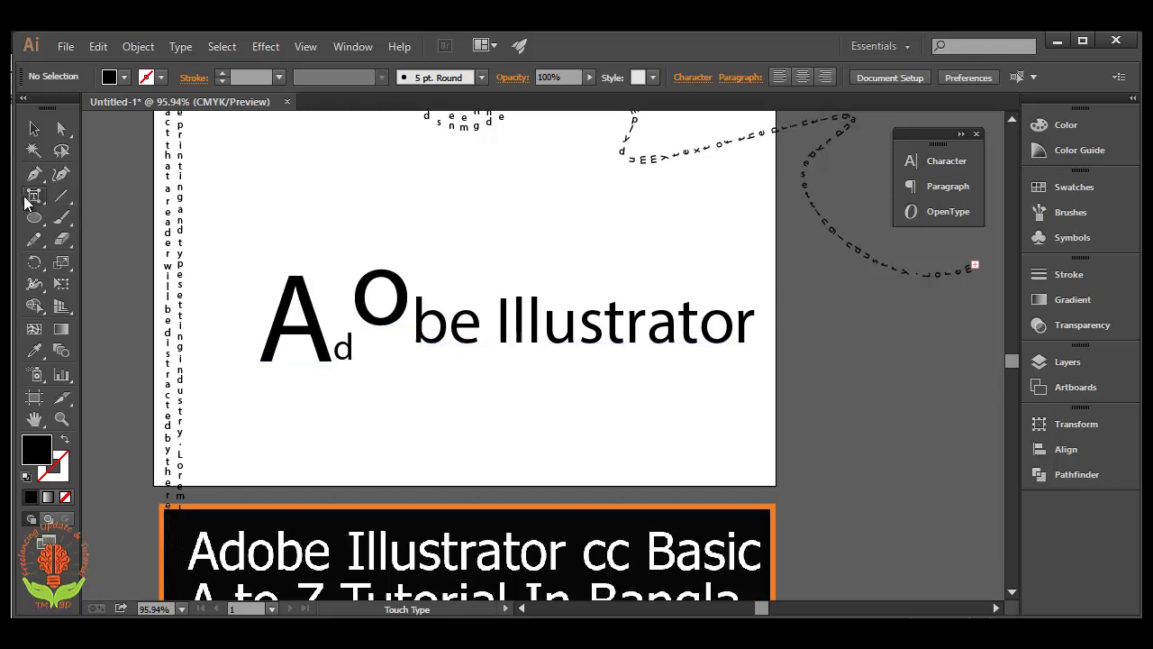
left_click_drag(33, 196, 74, 193)
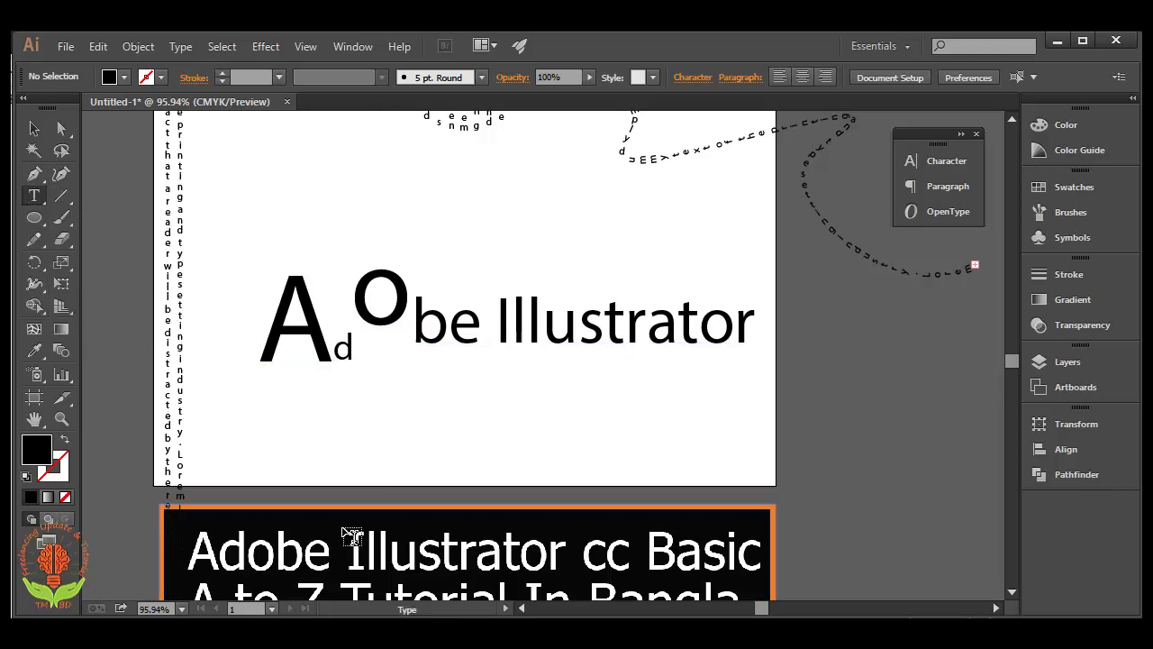
Type a second 'Adobe Illustrator' line below the headline, scale it to 53.87 pt and outline it.
left_click(307, 417)
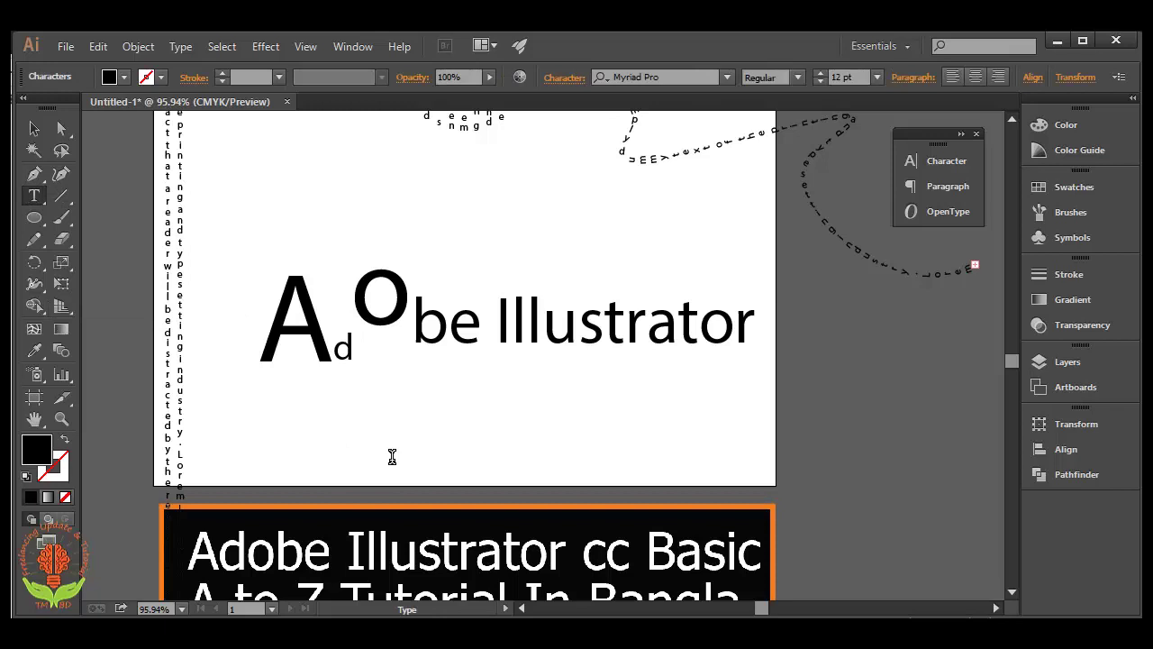
type("Adobe Illustrator")
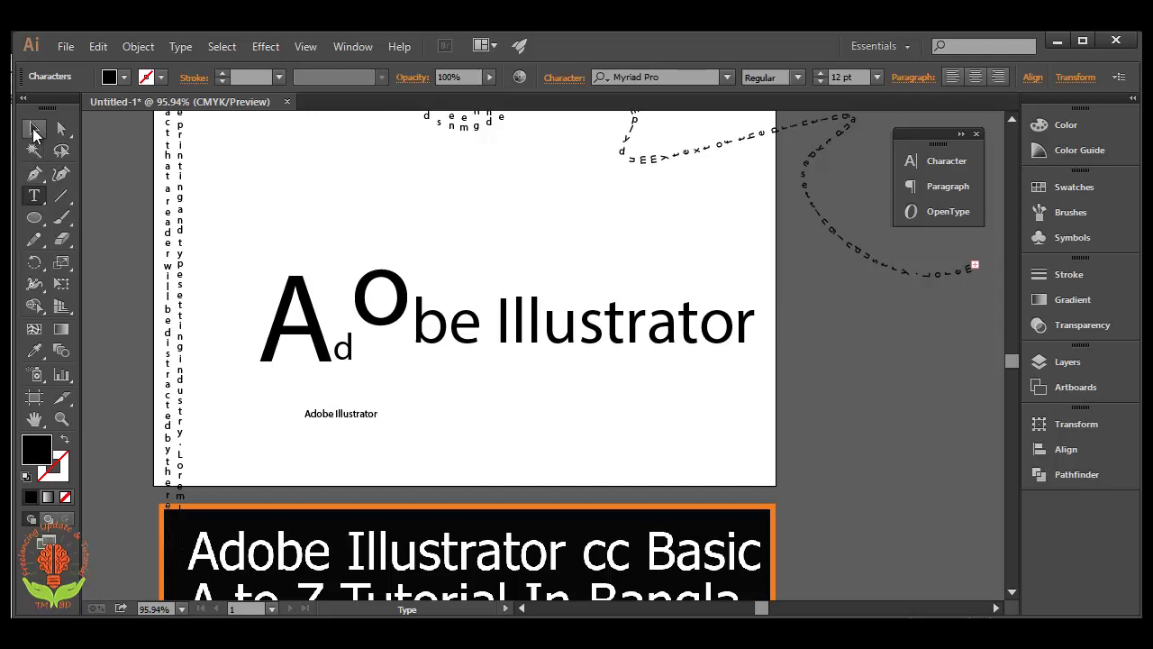
left_click(34, 133)
left_click_drag(379, 419, 633, 464)
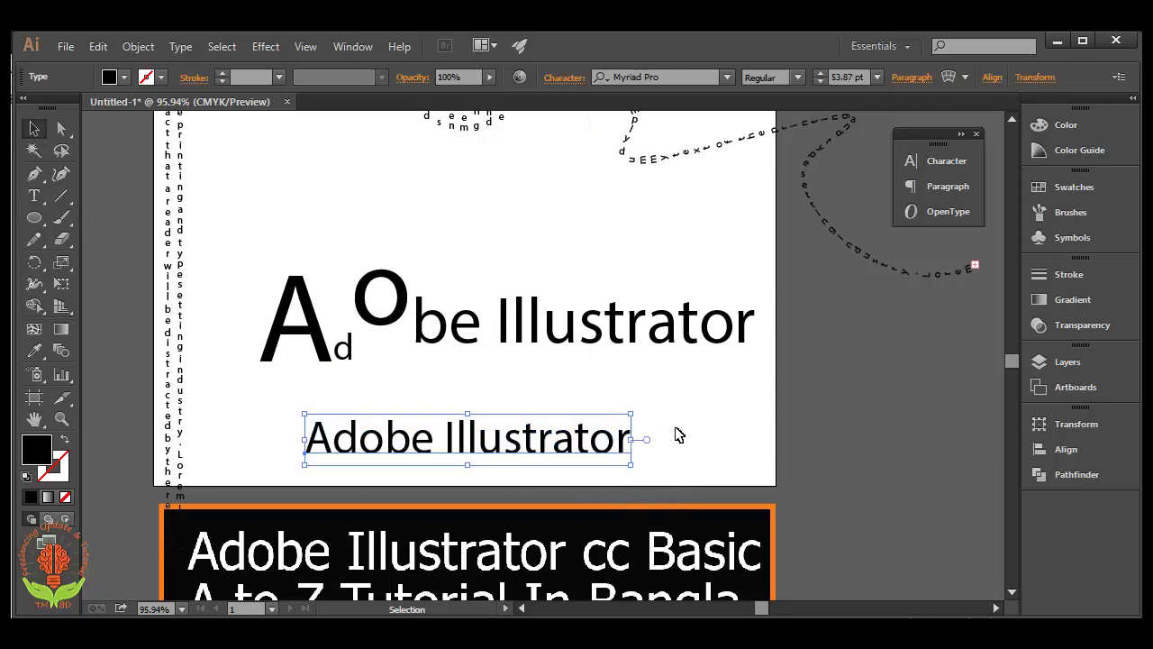
key("ctrl+shift+a")
key("ctrl+shift+o")
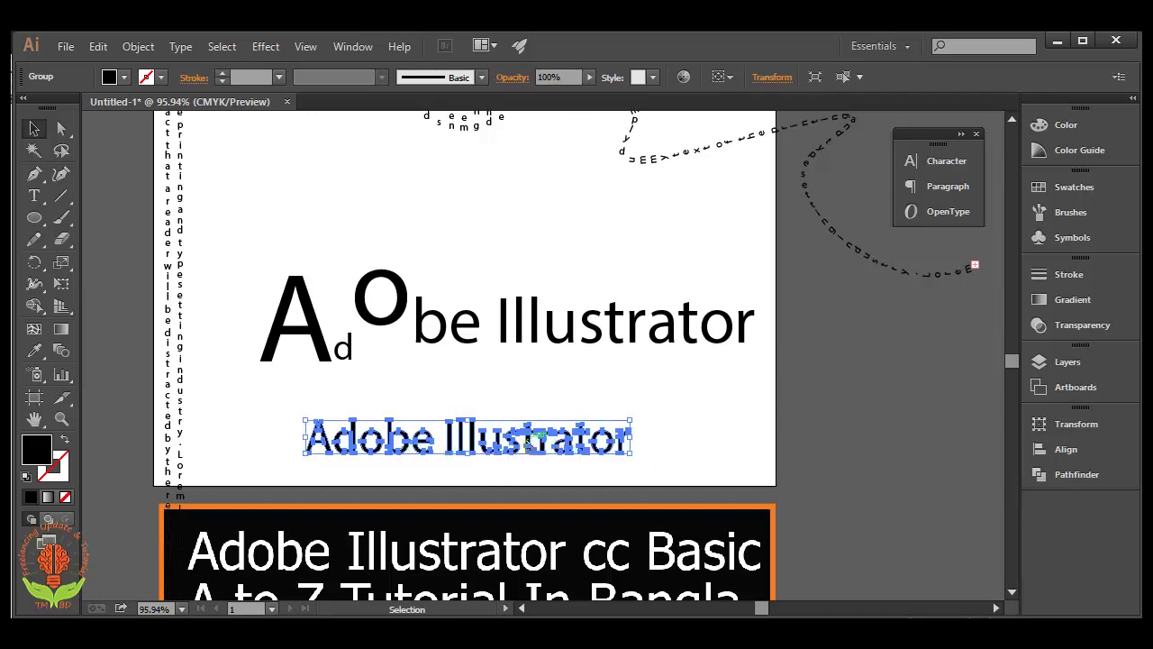
Ungroup the outlined 'Adobe Illustrator' text into separate letter shapes.
left_click(483, 482)
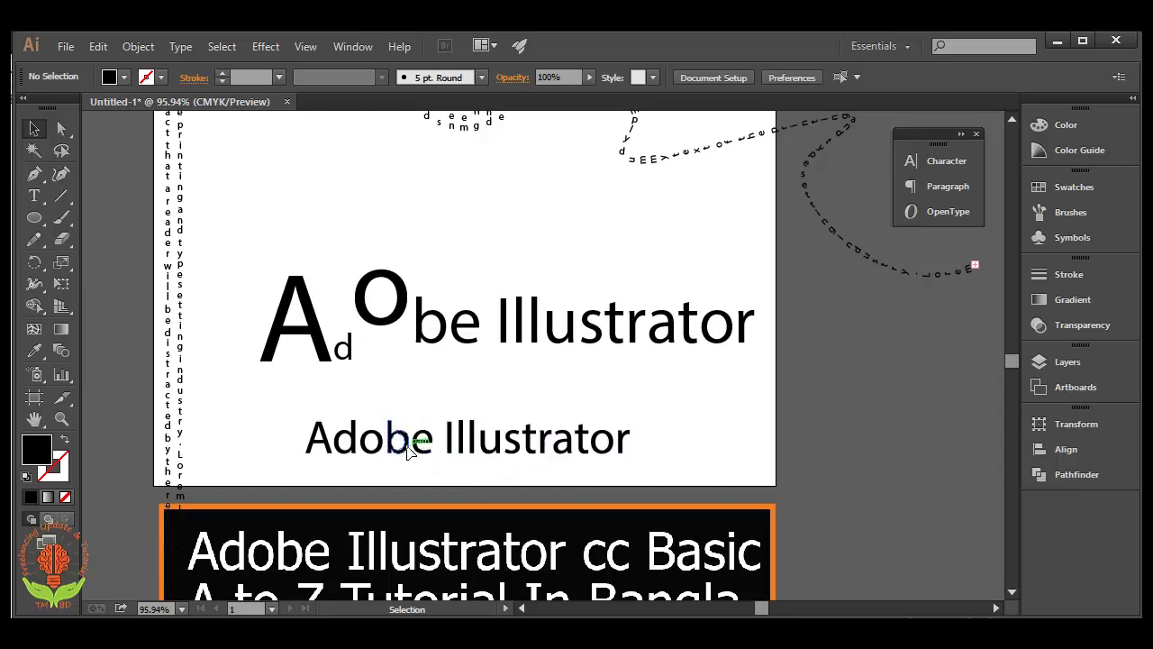
left_click(412, 442)
right_click(408, 445)
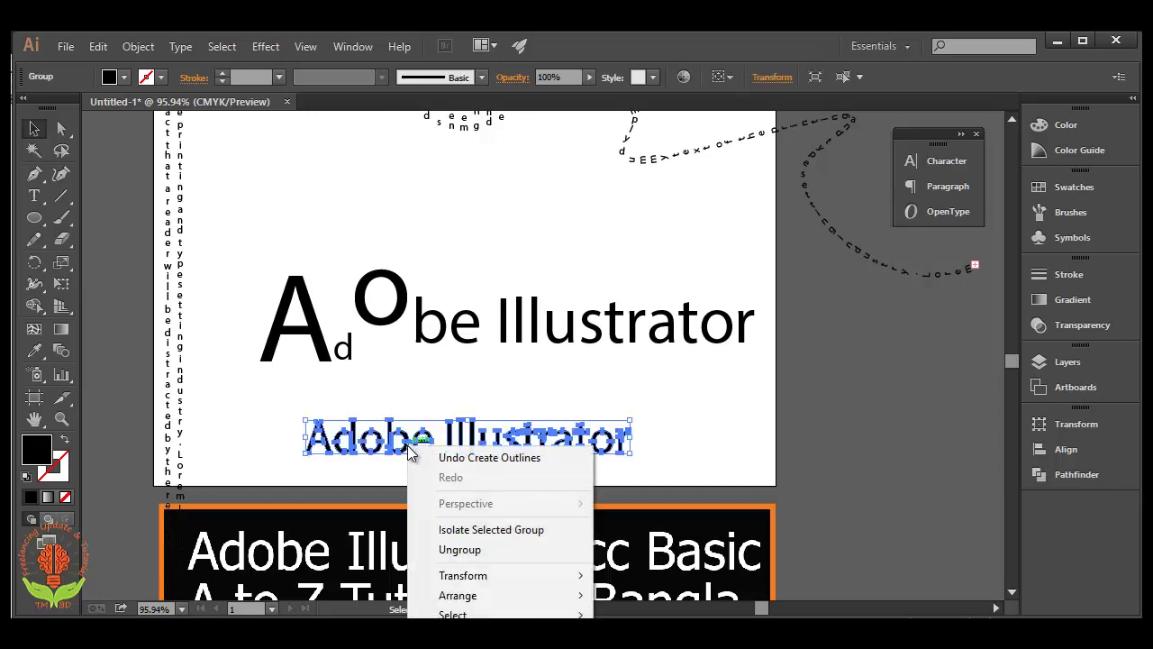
left_click(450, 548)
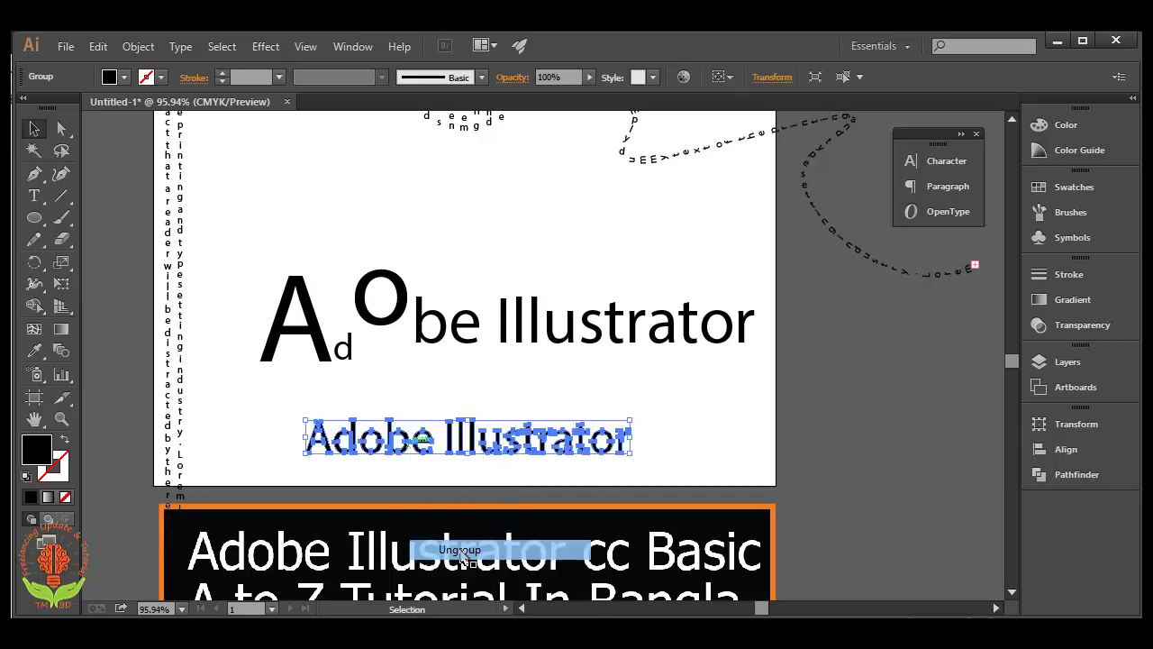
left_click(518, 496)
Select the A, o, e, I and l one at a time to check they are separate shapes.
left_click(332, 442)
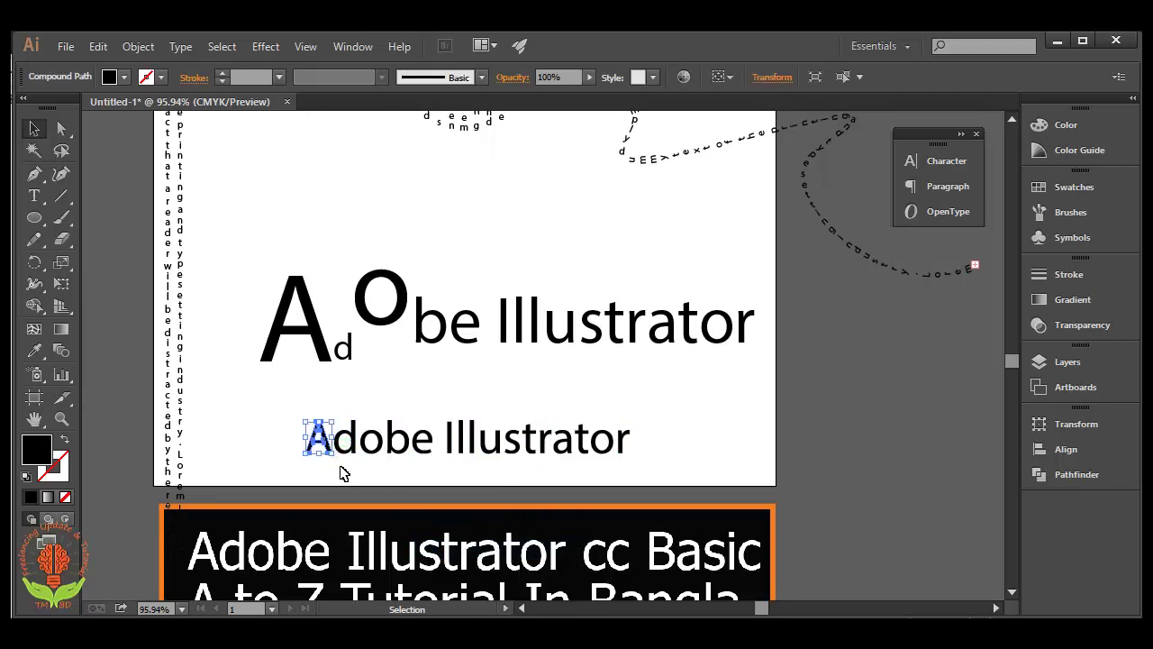
left_click(345, 469)
left_click(372, 442)
left_click(407, 496)
left_click(424, 443)
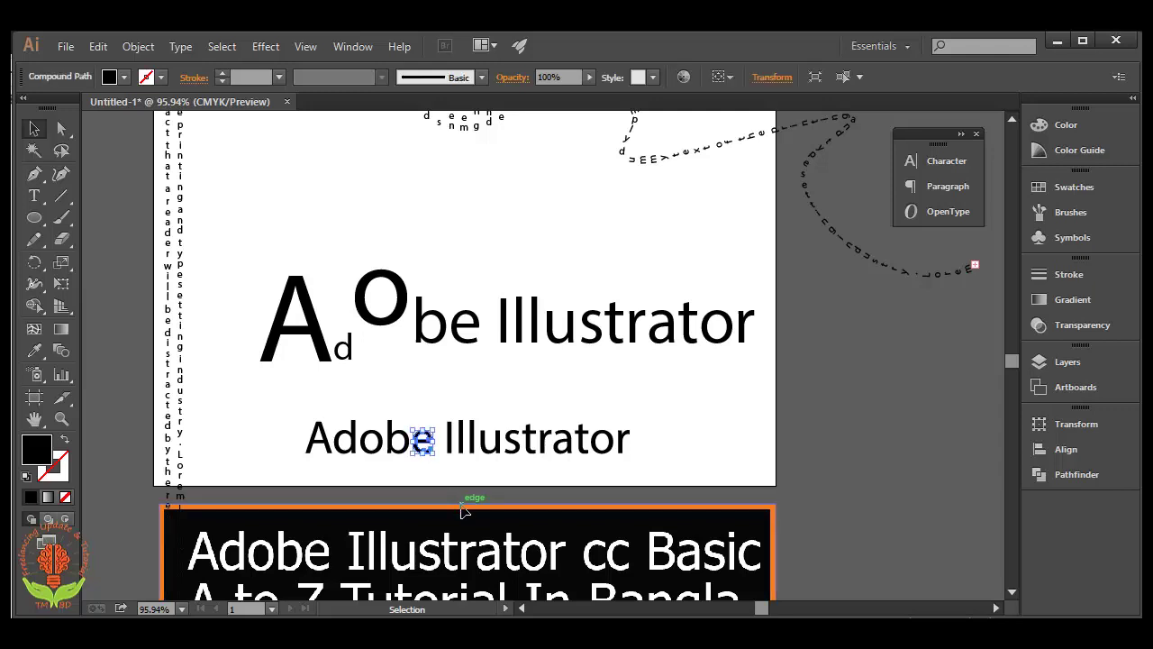
left_click(461, 506)
left_click(449, 440)
left_click(471, 487)
left_click(461, 440)
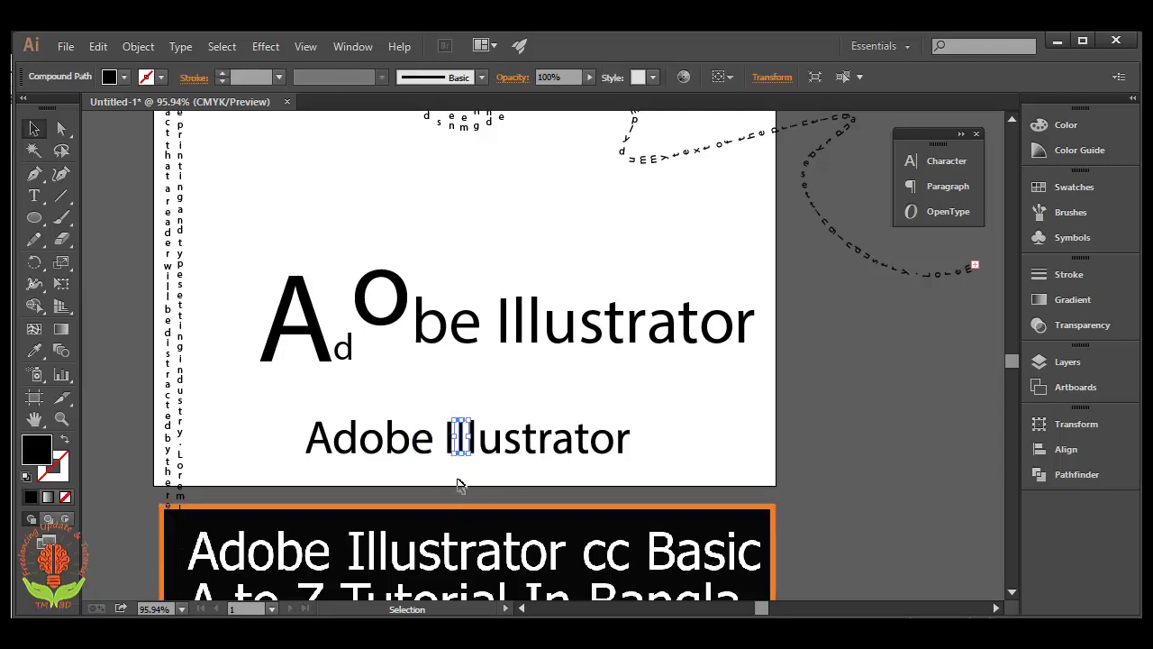
left_click(457, 487)
Enlarge the lower line's first A and move it slightly left beside 'dobe'.
left_click(317, 444)
left_click_drag(333, 421, 385, 380)
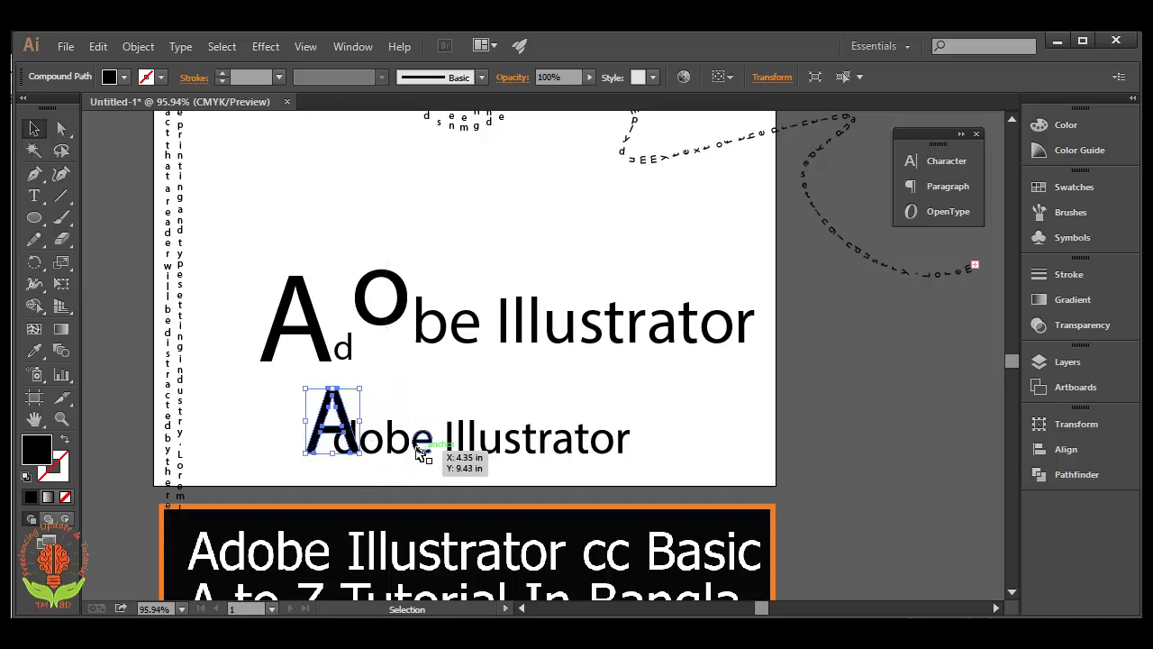
left_click(366, 477)
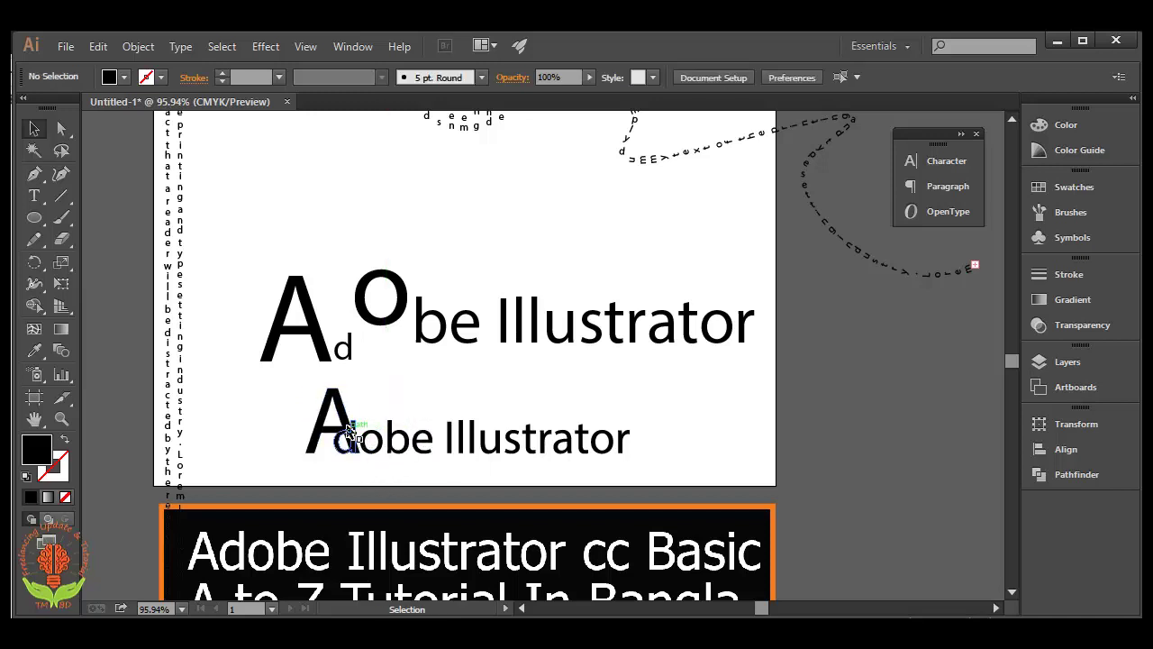
left_click_drag(340, 433, 305, 421)
left_click(356, 487)
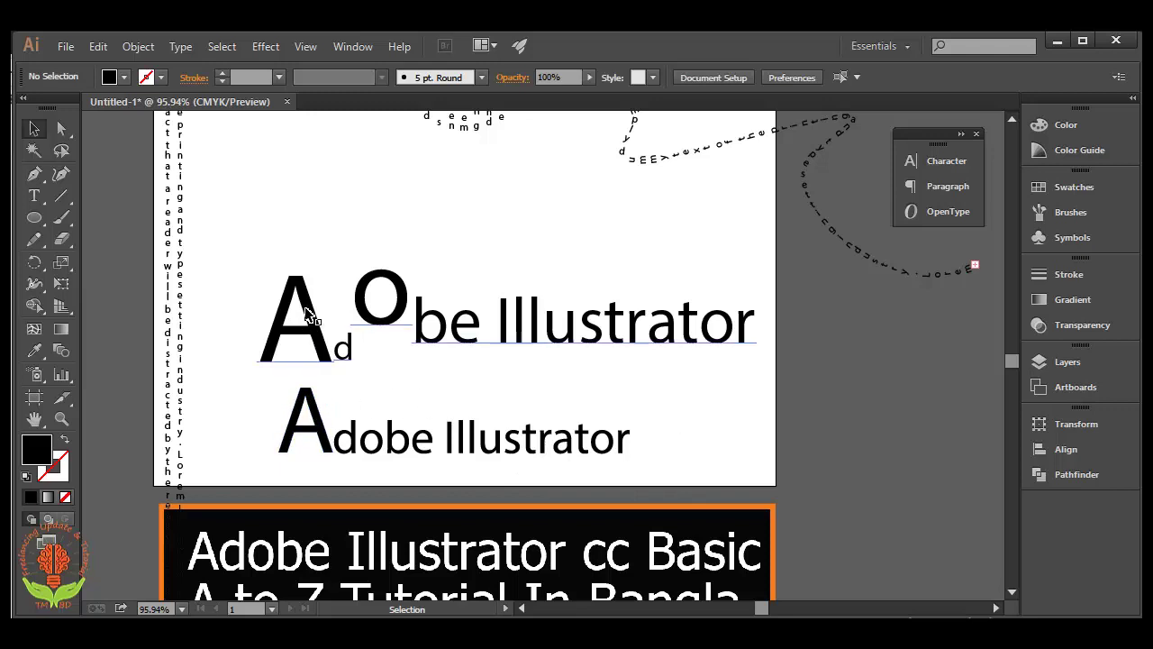
left_click(41, 198)
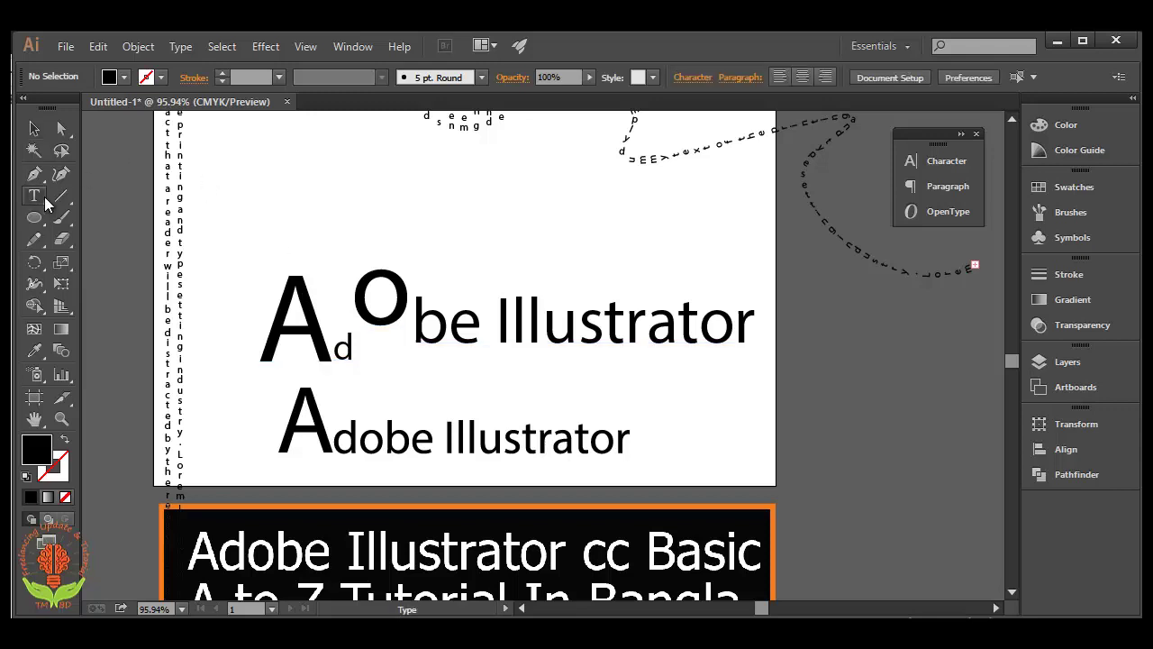
left_click(44, 198)
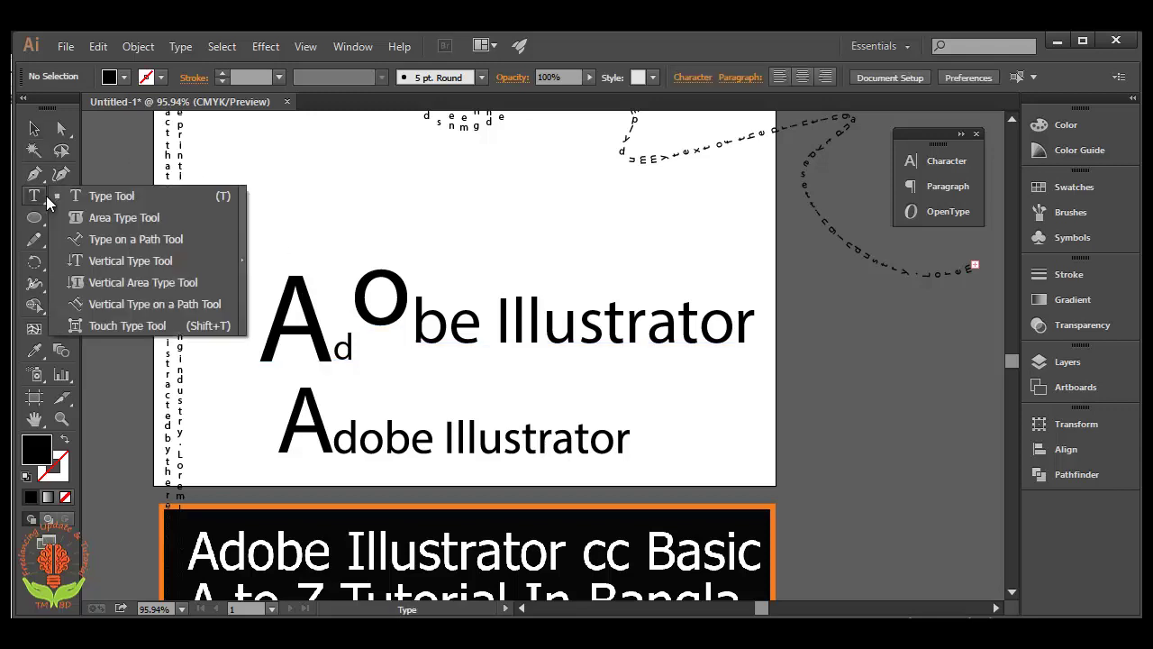
left_click(111, 324)
key("v")
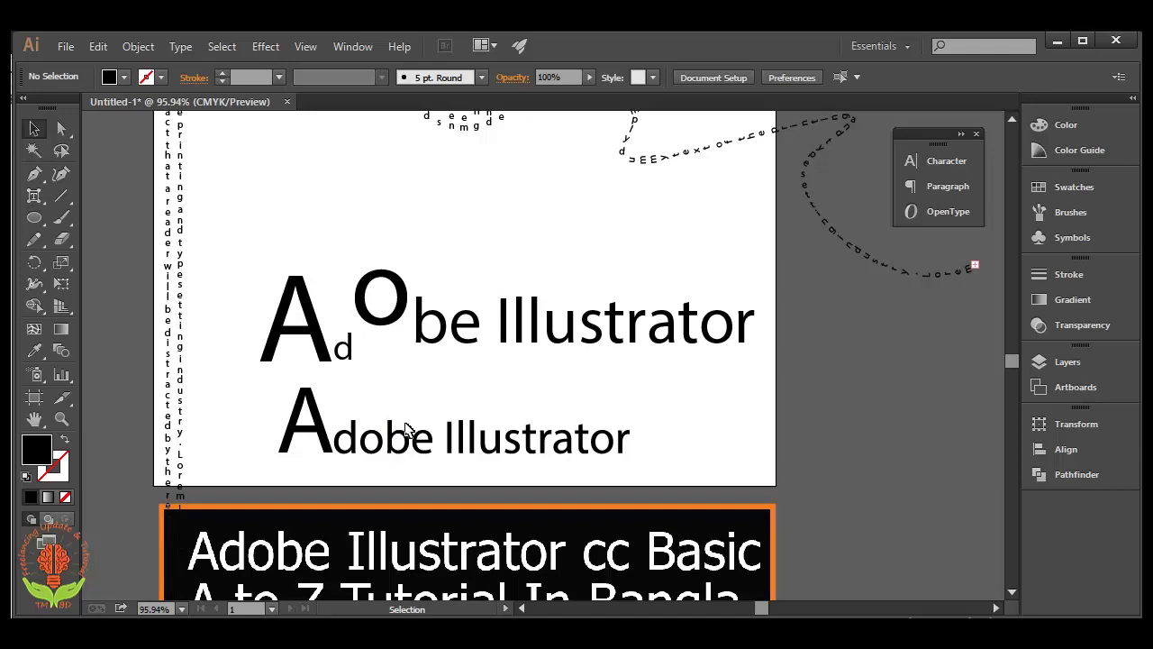
scroll(437, 518, "down", 3)
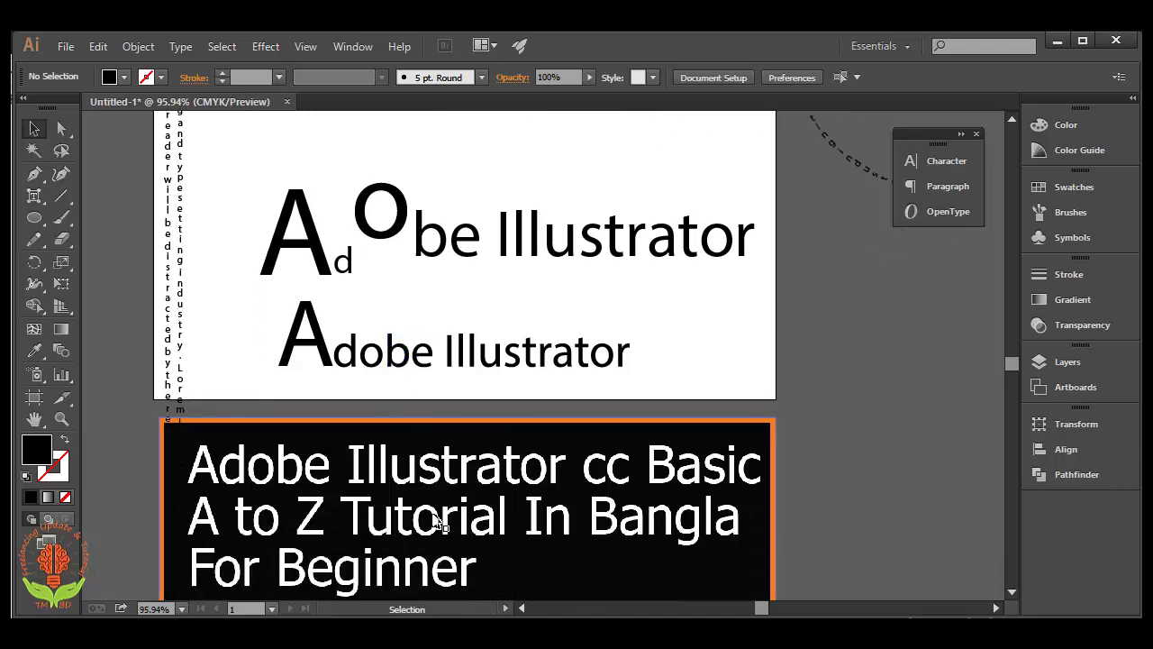